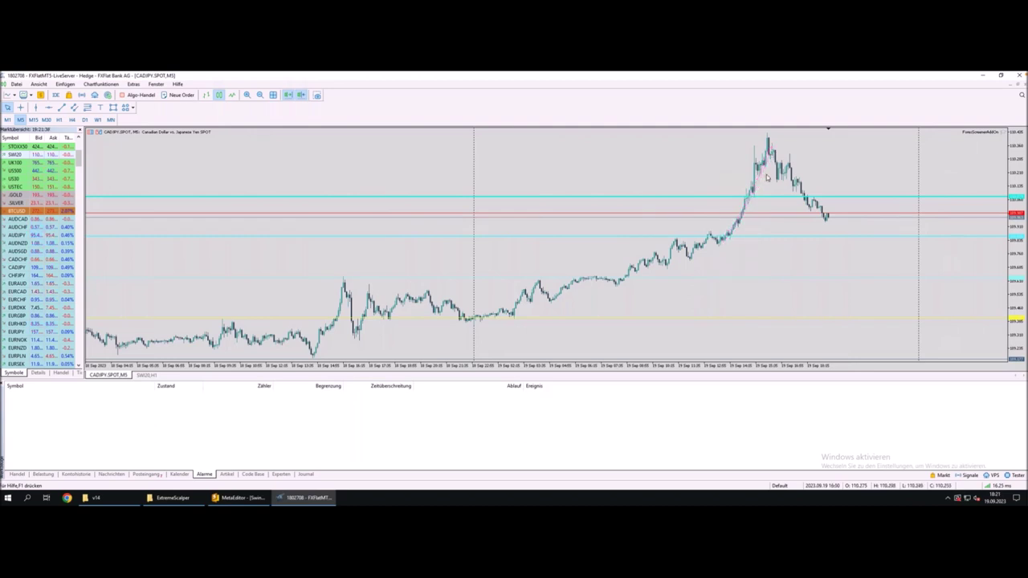
Examine the CADJPY M5 candles around the upper cyan level and the decline following the price peak.
left_click_drag(786, 156, 775, 150)
left_click_drag(786, 197, 838, 199)
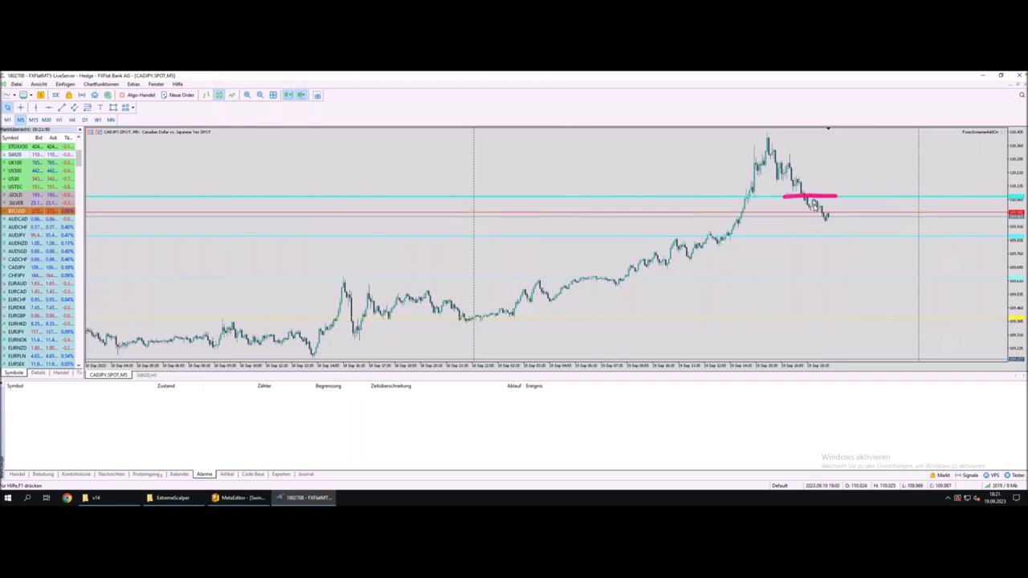
left_click_drag(803, 195, 816, 206)
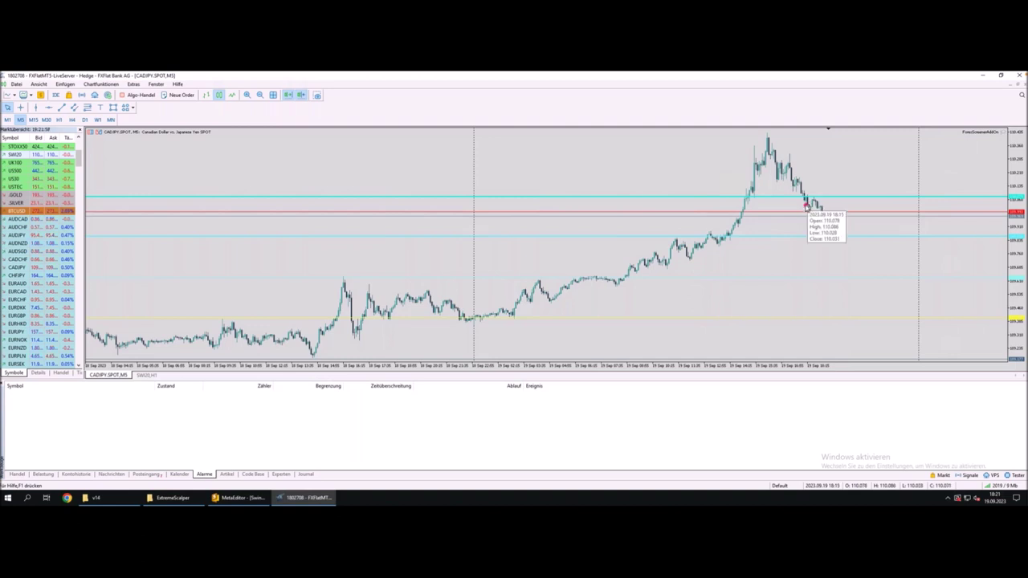
left_click_drag(796, 197, 829, 198)
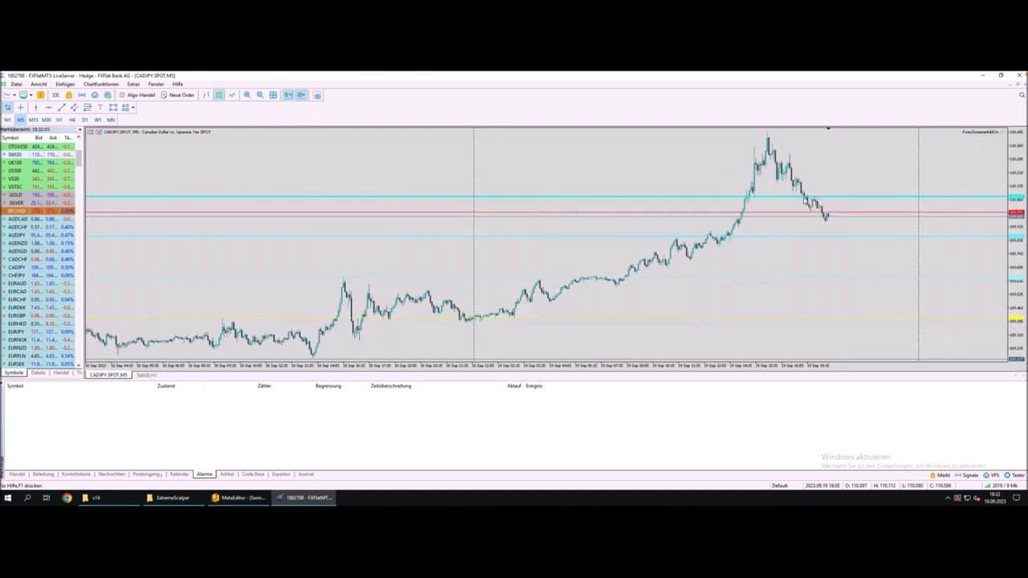
key("plus")
key("plus")
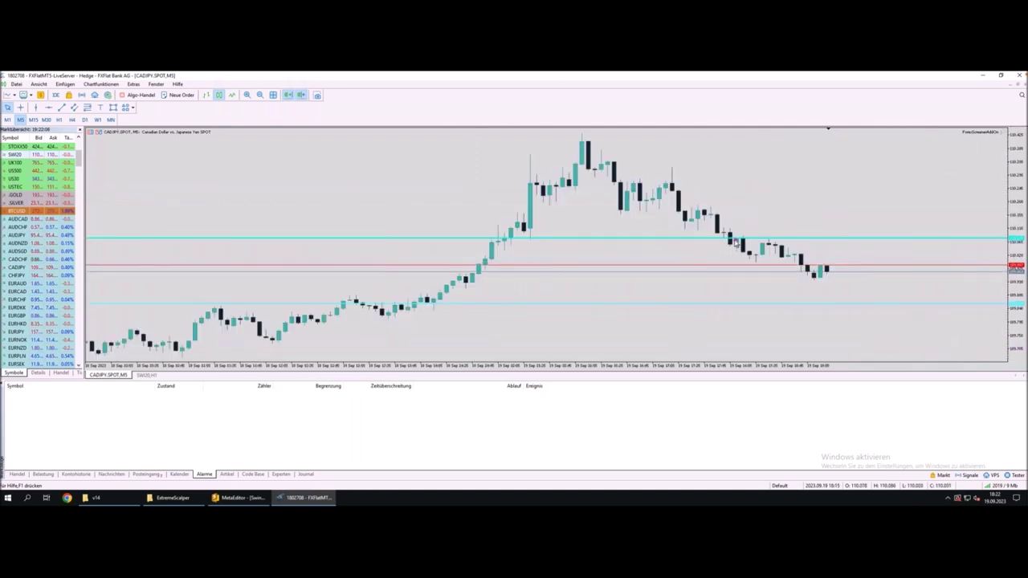
mouse_move(733, 240)
left_mouse_down()
mouse_move(755, 261)
mouse_move(775, 235)
mouse_move(773, 249)
left_mouse_up()
left_click(771, 240)
left_click_drag(771, 240, 828, 275)
mouse_move(827, 274)
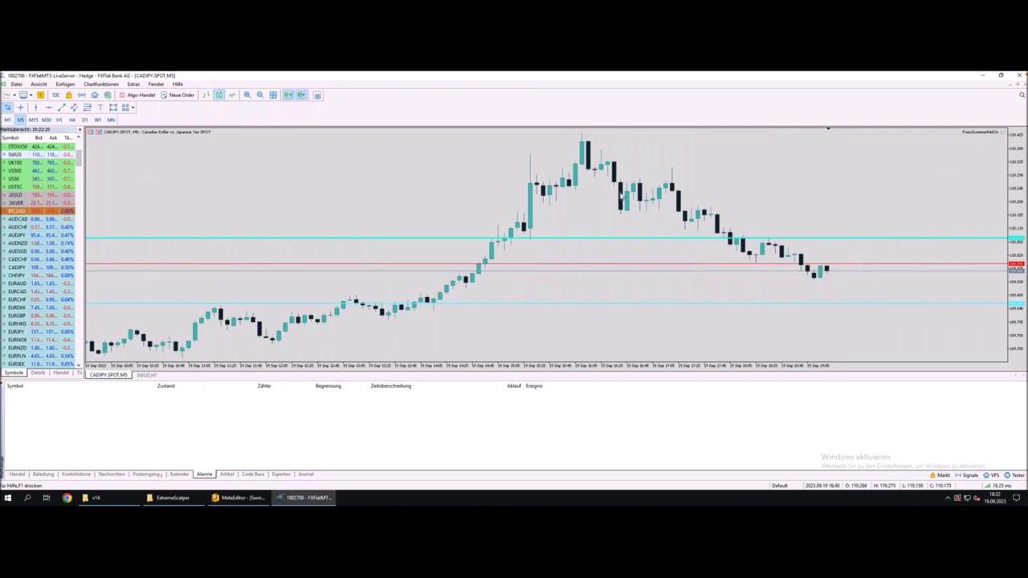
scroll(620, 193, "down", 2)
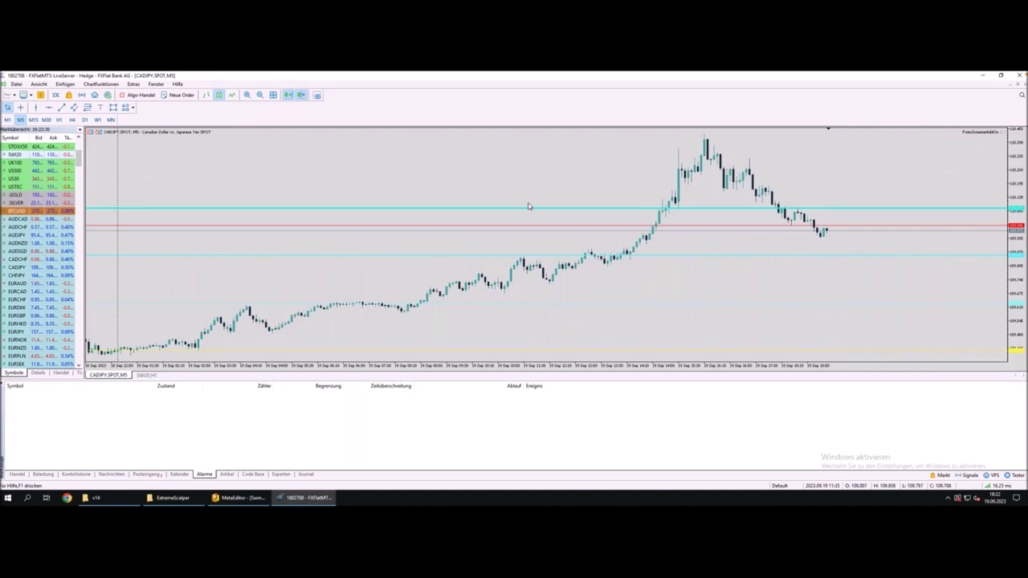
Switch to the Forex Screener page in Safari and reload it.
key("ctrl+Left")
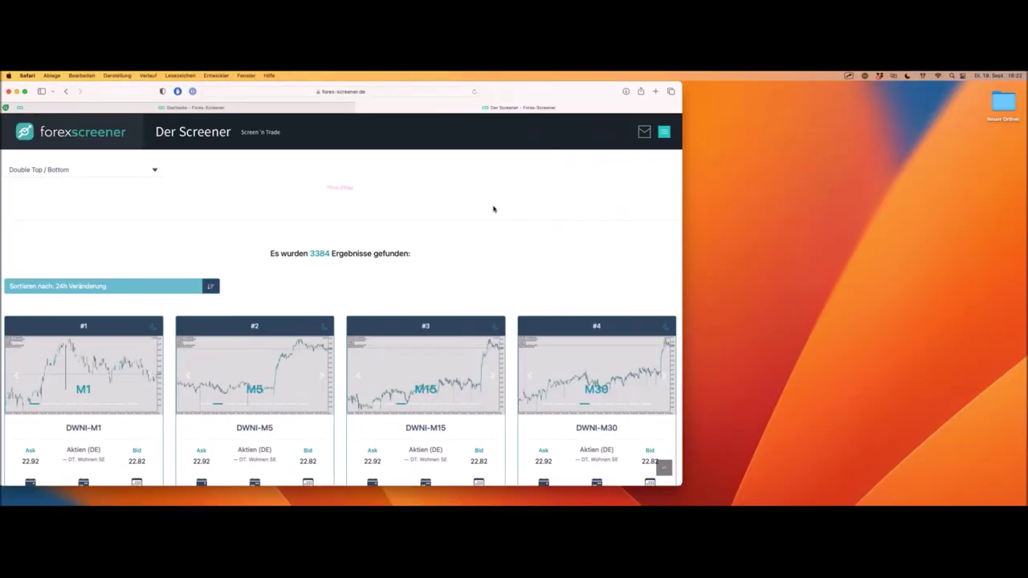
scroll(494, 209, "up", 5)
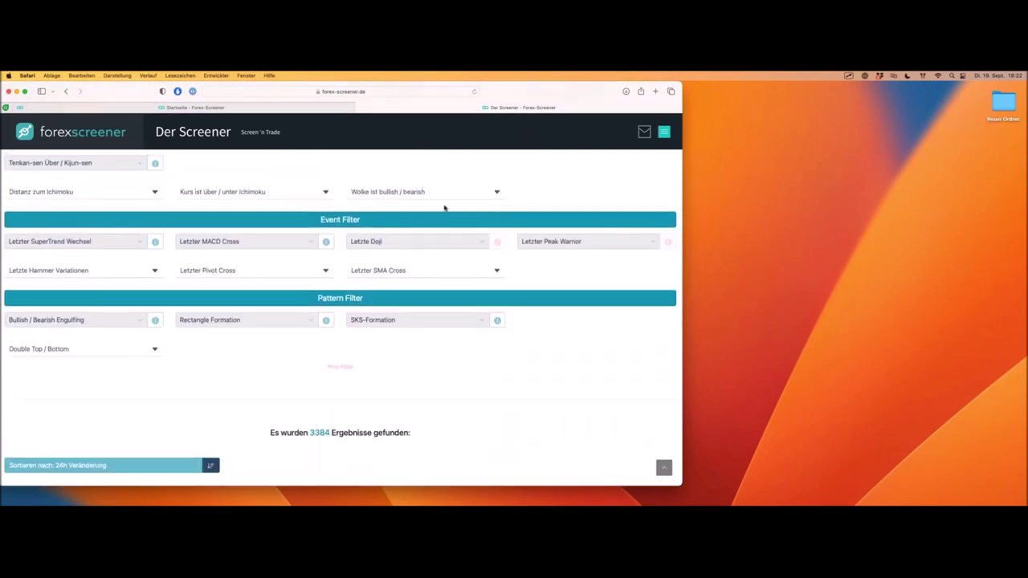
scroll(362, 219, "up", 10)
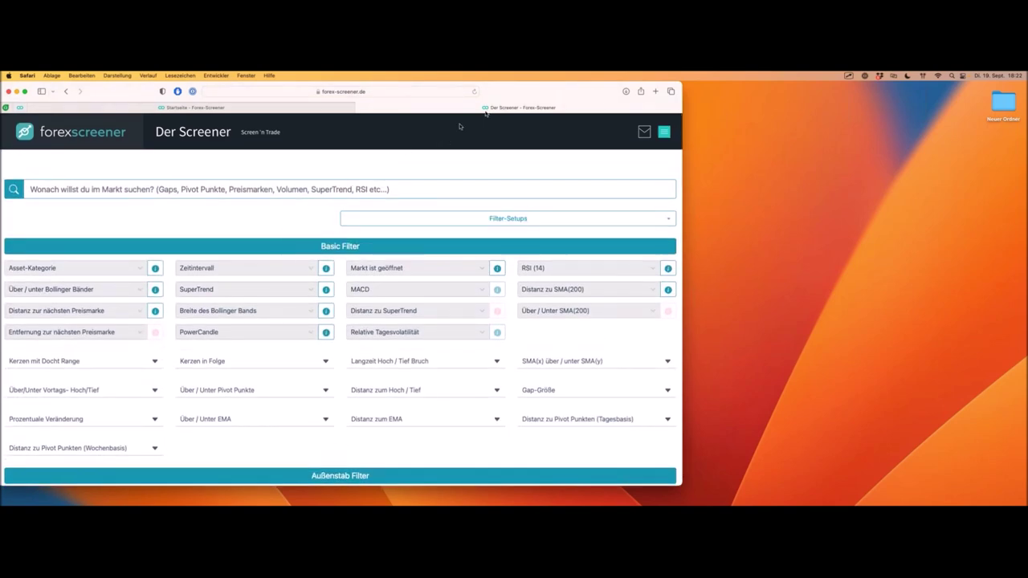
key("super+r")
Filter the asset category by Forex (Majors), Forex (Exotics) and Forex (Minors), and the time interval by H1.
left_click(131, 269)
left_click(228, 268)
left_click(227, 268)
left_click(323, 244)
left_click(110, 273)
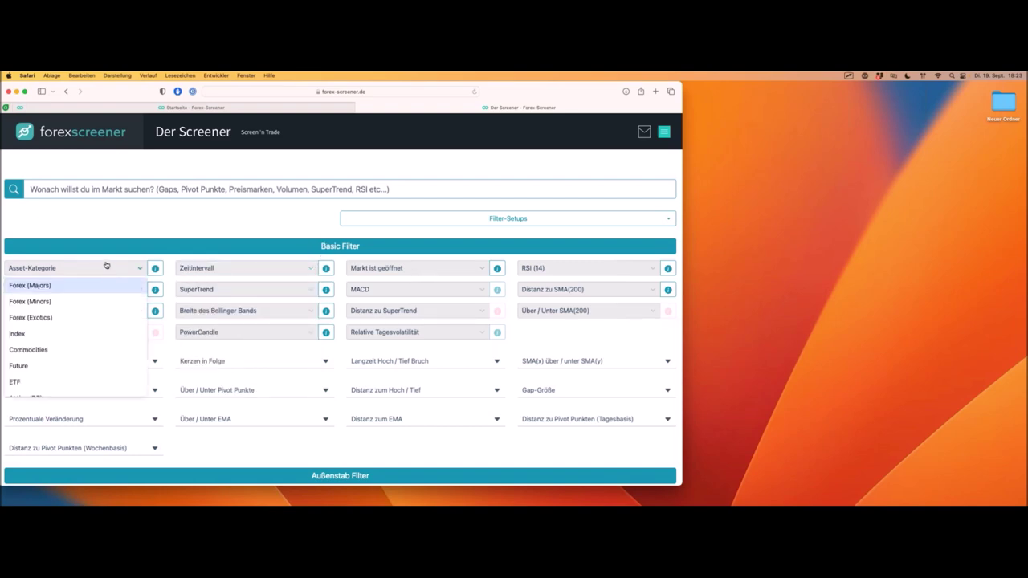
left_click(57, 286)
left_click(94, 272)
left_click(41, 300)
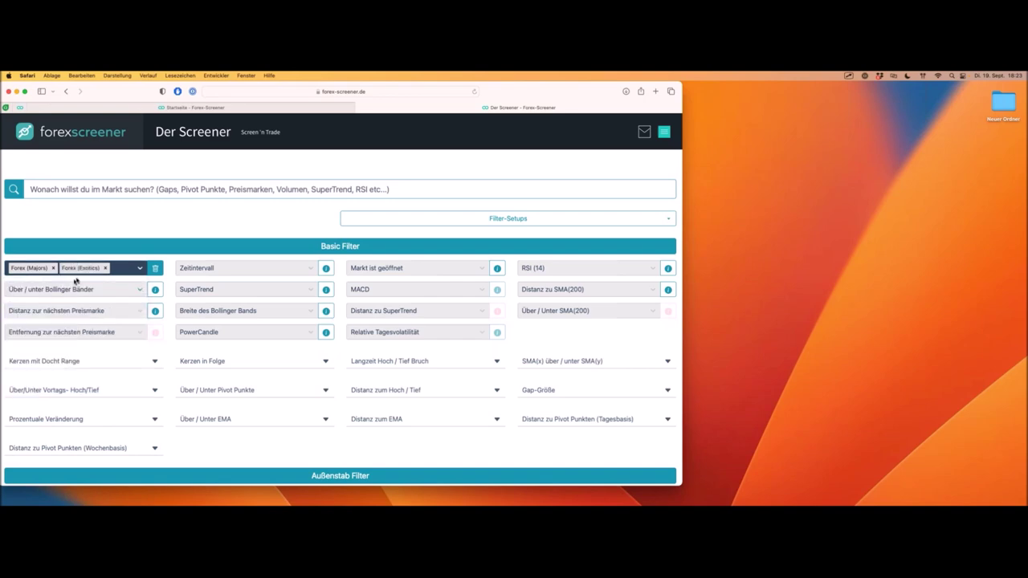
left_click(129, 271)
left_click(36, 286)
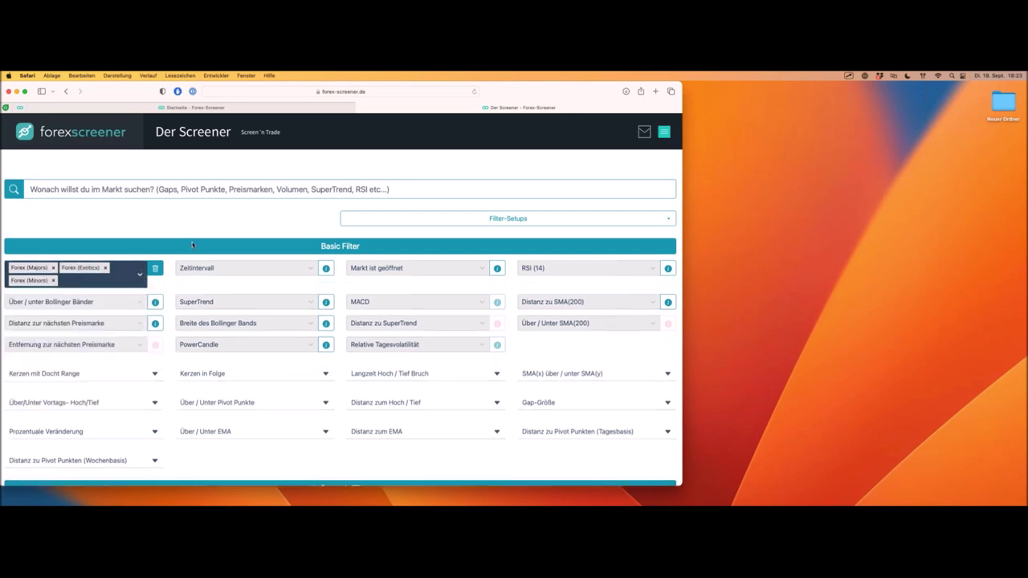
left_click(255, 270)
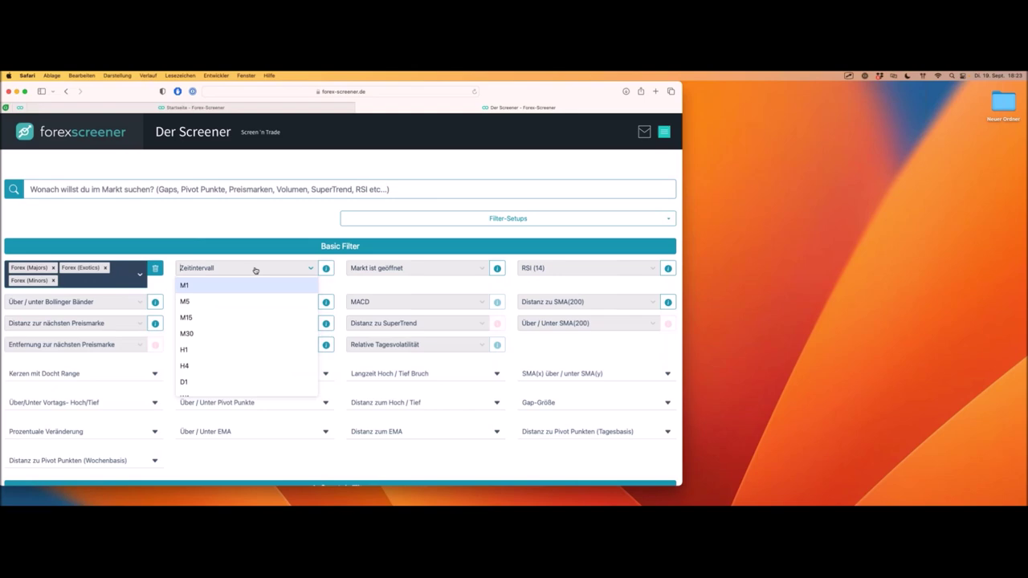
left_click(201, 350)
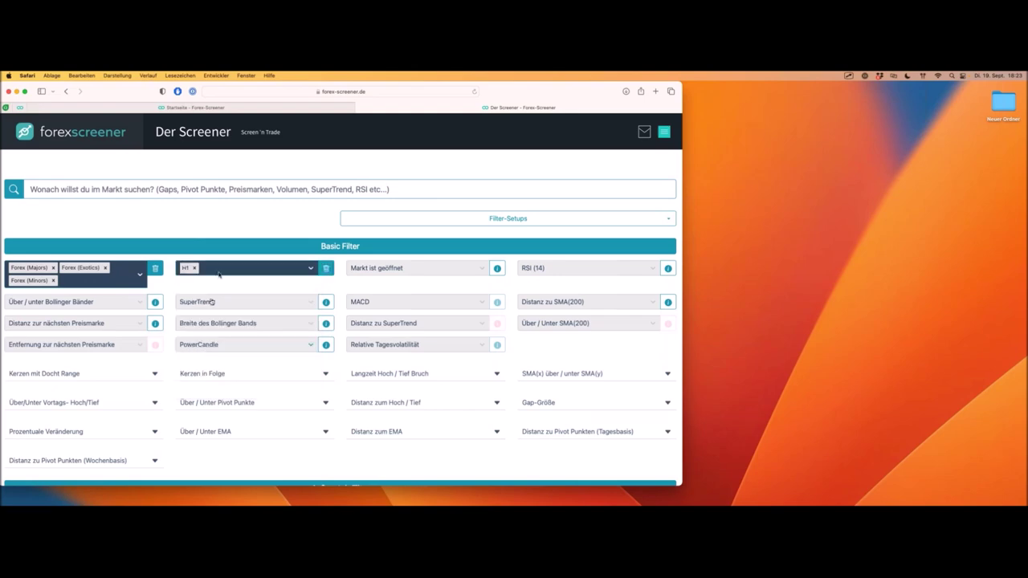
Review the RSI (14) filter options and the result list of the filtered H1 forex pairs.
scroll(206, 246, "down", 3)
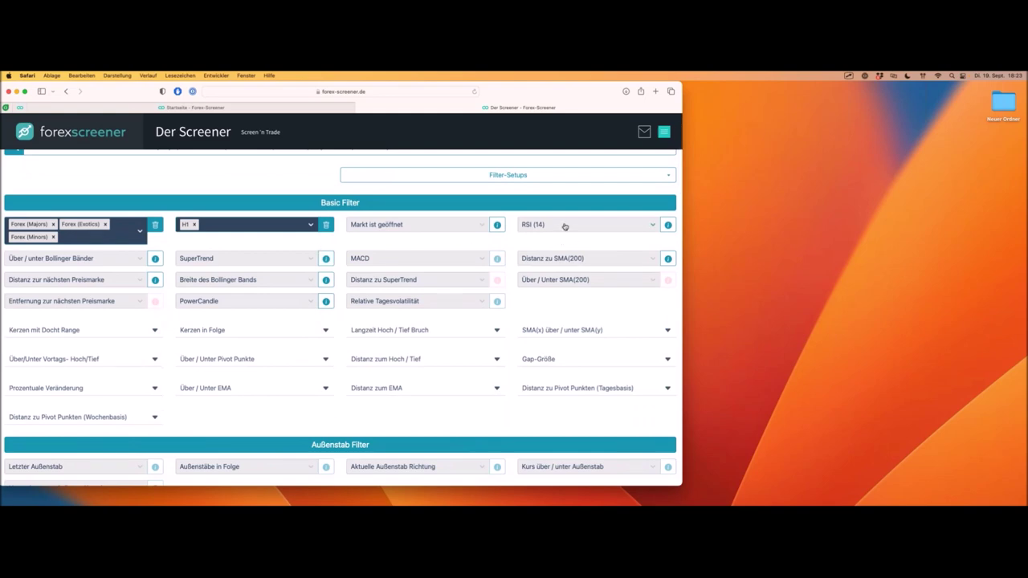
left_click(567, 226)
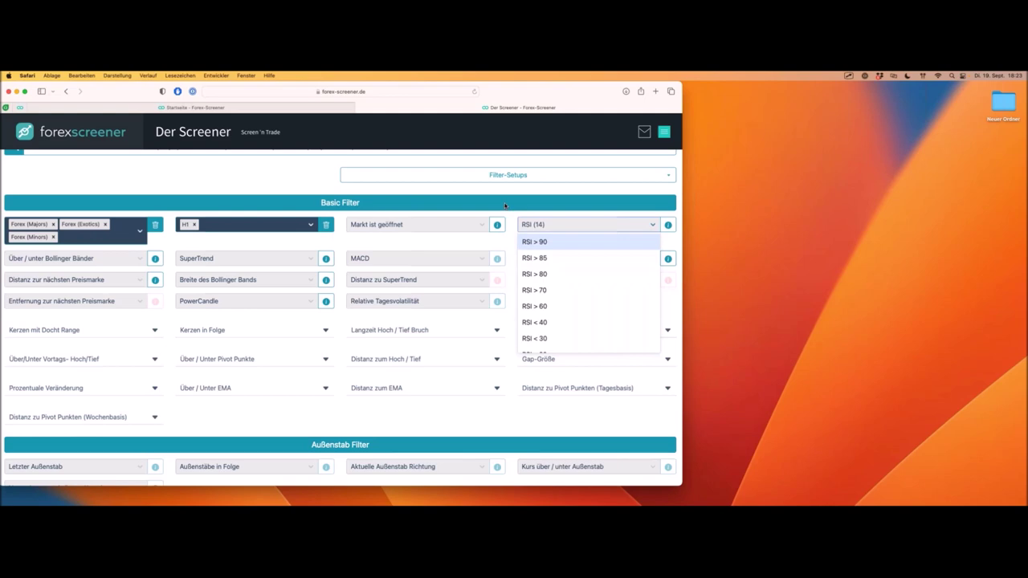
left_click(512, 237)
scroll(482, 241, "down", 15)
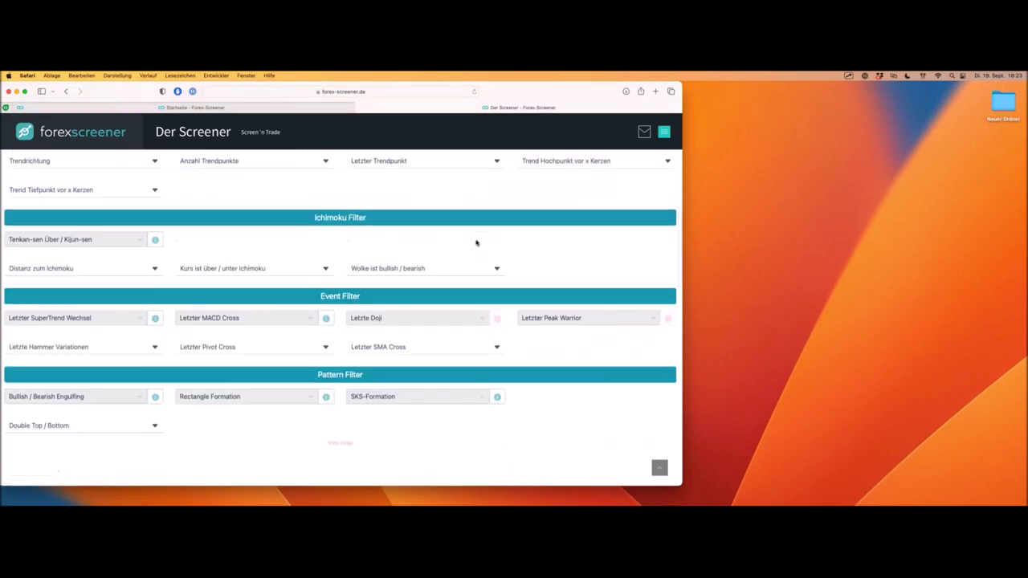
scroll(422, 278, "down", 3)
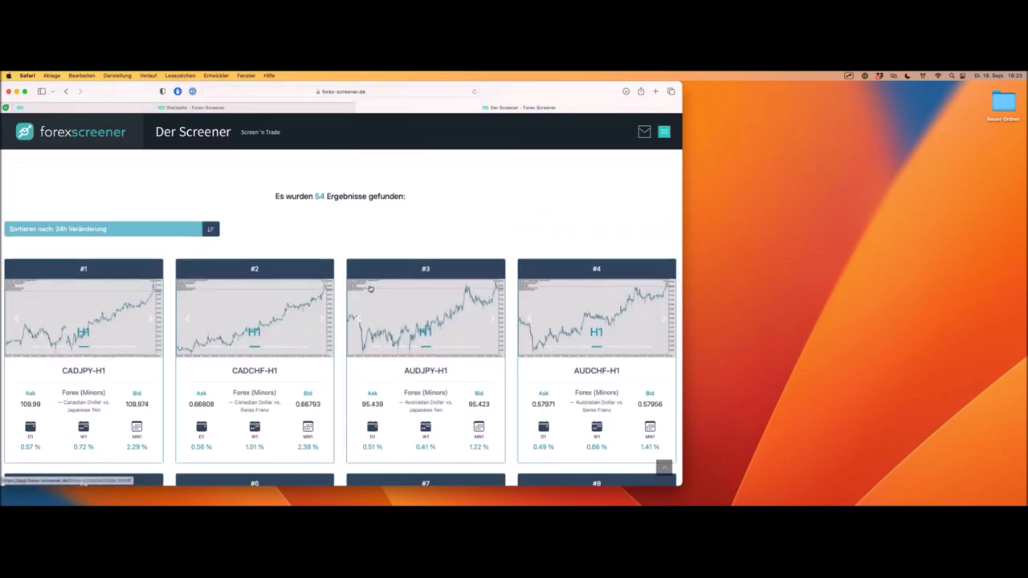
Search the filters for "pivot" and expand the daily-basis distances to pivot points.
scroll(371, 289, "up", 10)
scroll(371, 288, "up", 10)
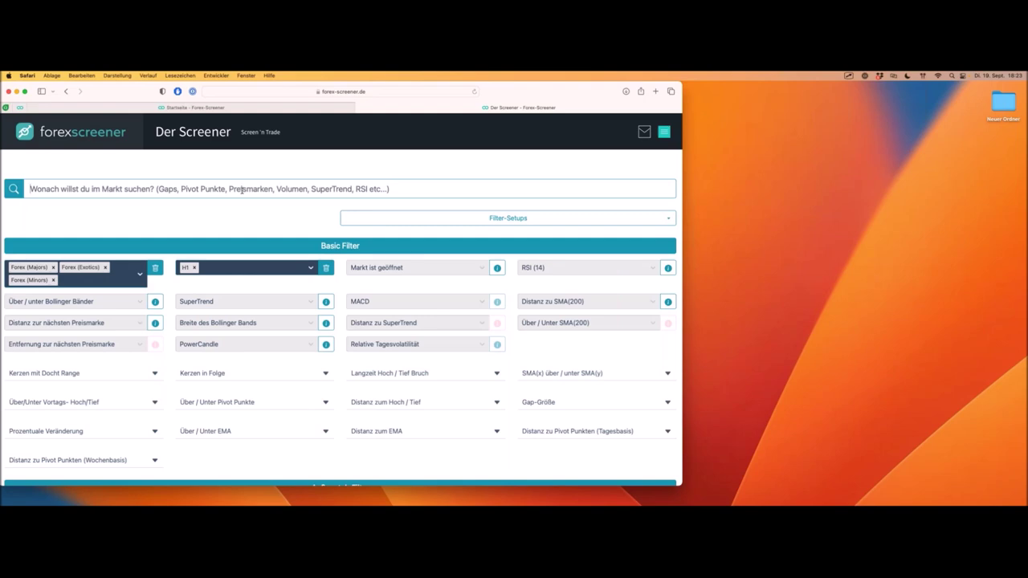
type("pivot")
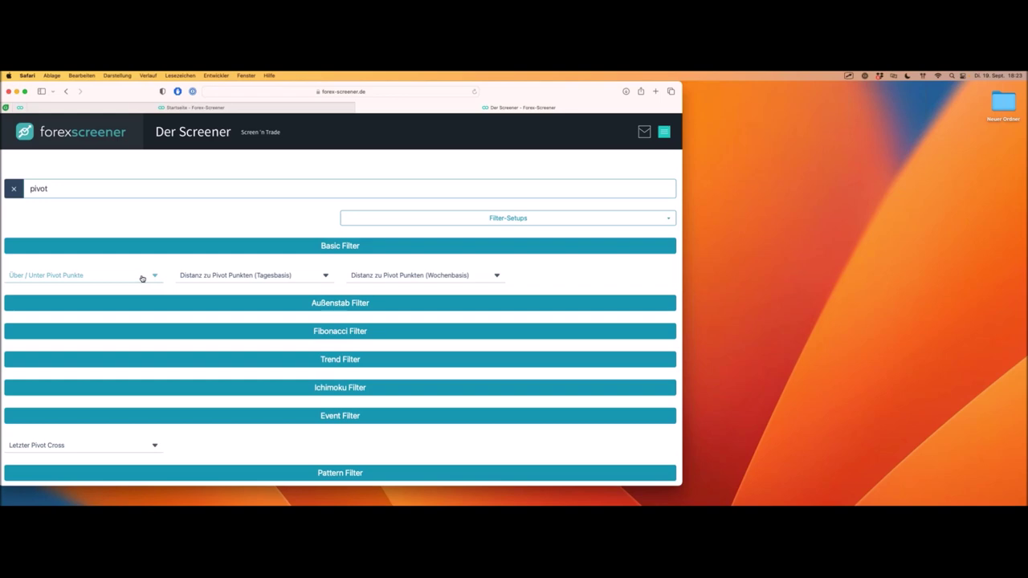
left_click(295, 281)
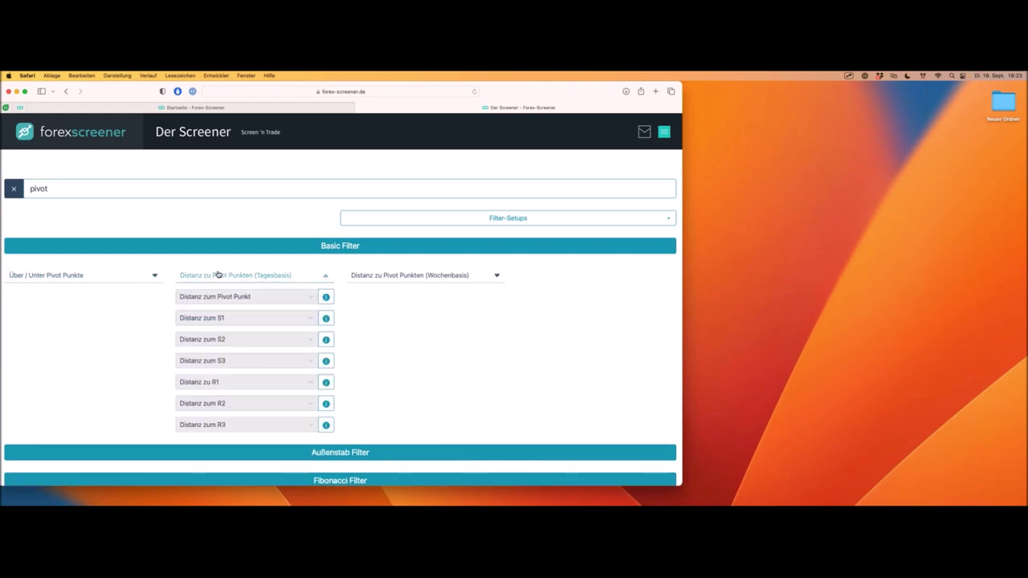
mouse_move(172, 297)
left_mouse_down()
mouse_move(175, 265)
mouse_move(266, 255)
mouse_move(332, 256)
mouse_move(336, 290)
left_mouse_up()
mouse_move(343, 299)
left_mouse_down()
mouse_move(342, 259)
mouse_move(408, 257)
mouse_move(491, 259)
mouse_move(526, 293)
left_mouse_up()
mouse_move(173, 294)
left_mouse_down()
mouse_move(174, 263)
mouse_move(333, 264)
mouse_move(339, 359)
left_mouse_up()
left_click_drag(162, 426, 181, 427)
left_click_drag(159, 355, 173, 363)
Set the daily distance to R3 filter to Distanz < 0.1%.
left_click(239, 426)
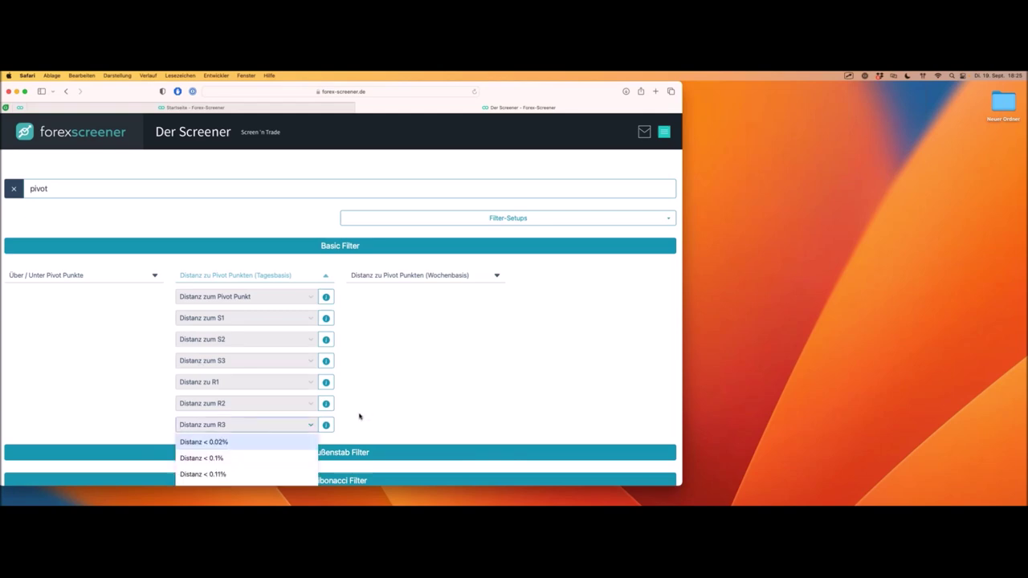
scroll(370, 374, "down", 1)
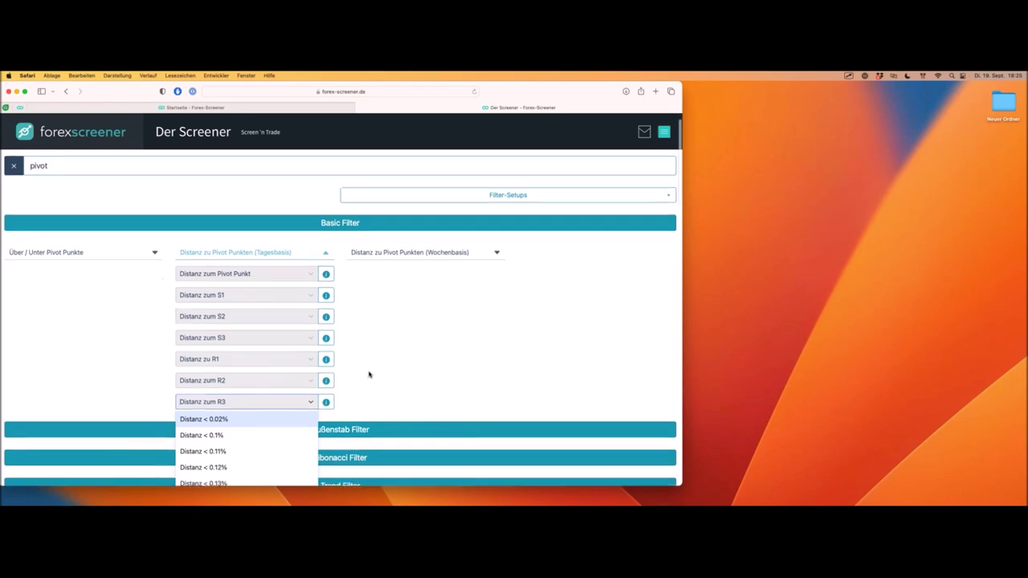
scroll(370, 375, "down", 1)
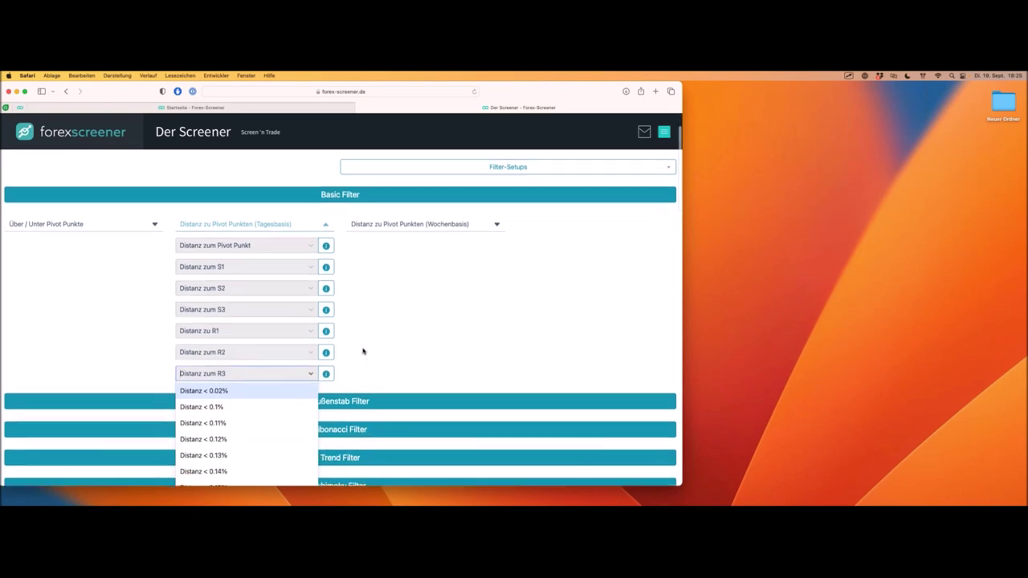
left_click(235, 408)
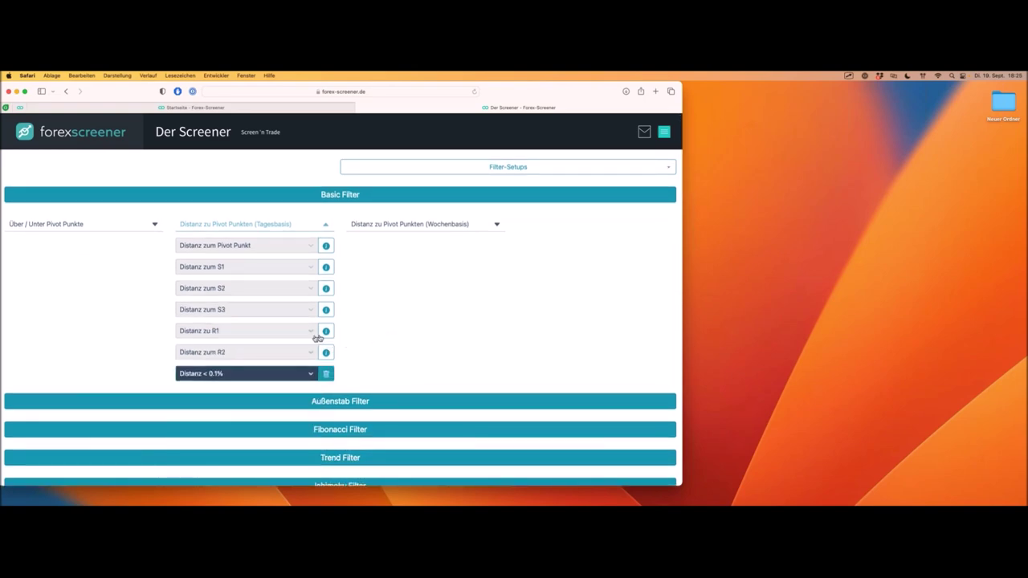
Check how many results match the R3 distance filter.
scroll(359, 339, "down", 6)
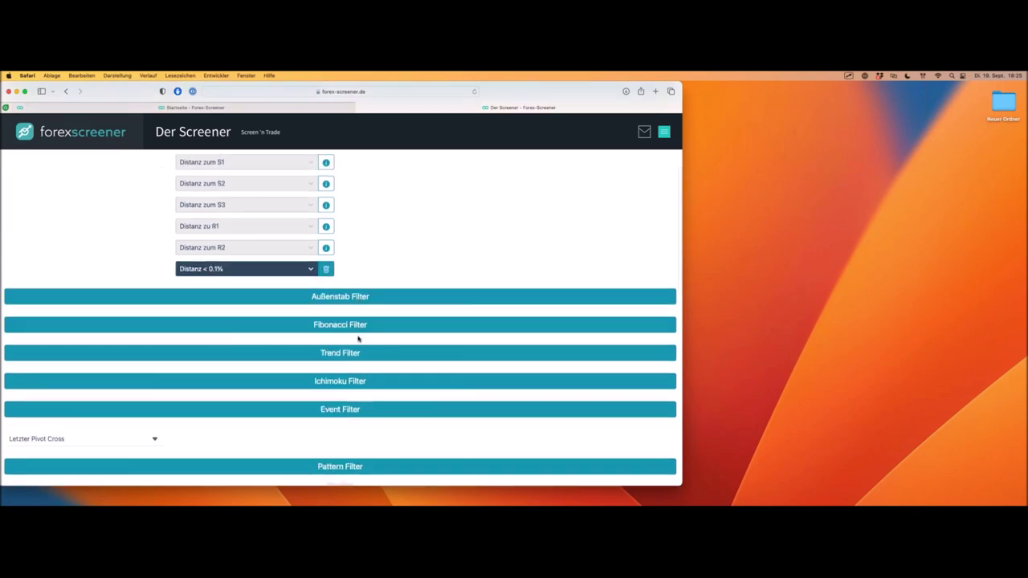
scroll(358, 339, "up", 5)
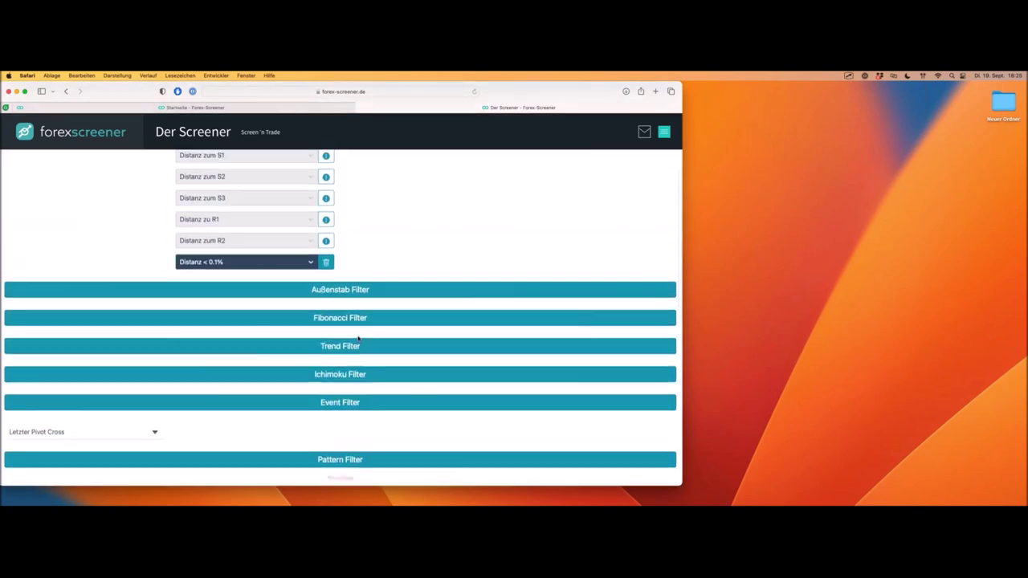
scroll(342, 343, "down", 6)
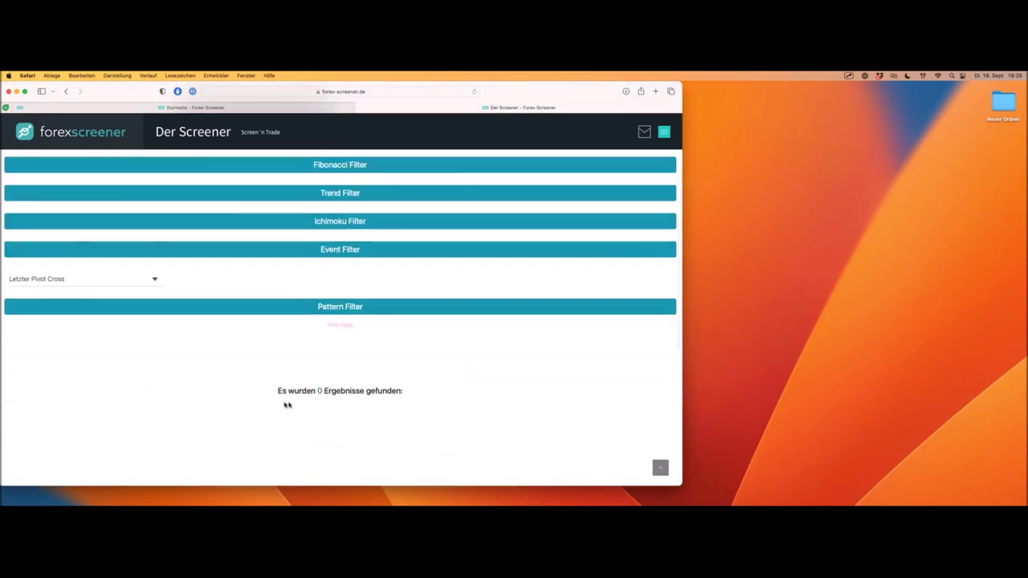
left_click_drag(278, 391, 382, 391)
left_click_drag(318, 391, 410, 392)
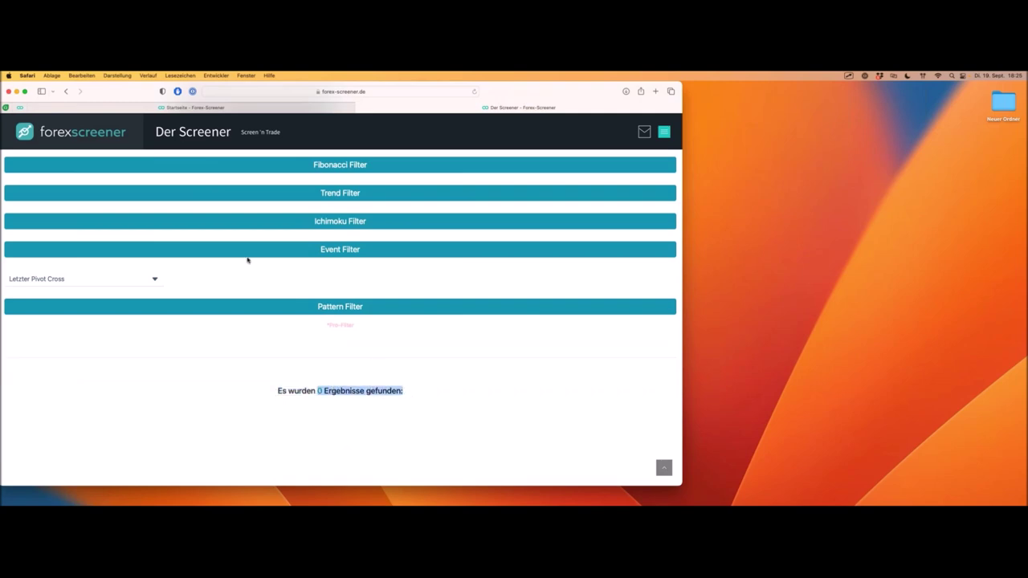
scroll(250, 263, "up", 8)
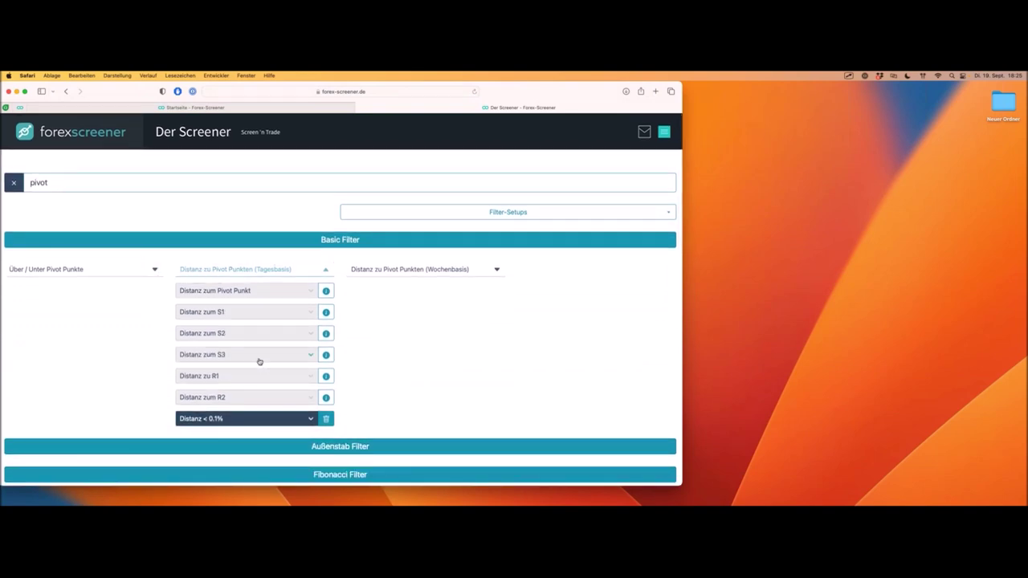
Clear the R3 distance filter, set the daily distance to S3 to Distanz < 0.1% and check the results.
left_click(326, 418)
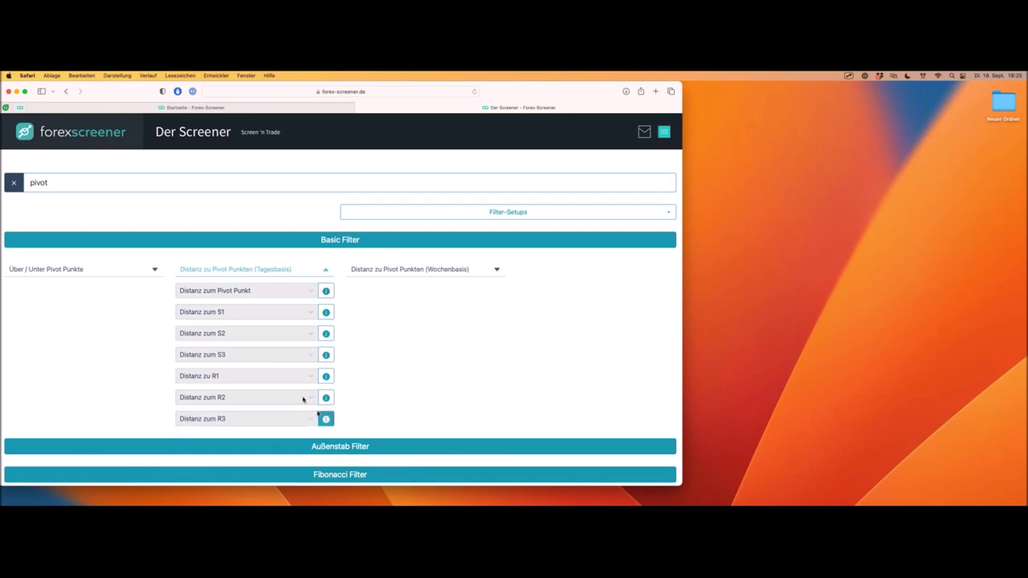
left_click(244, 359)
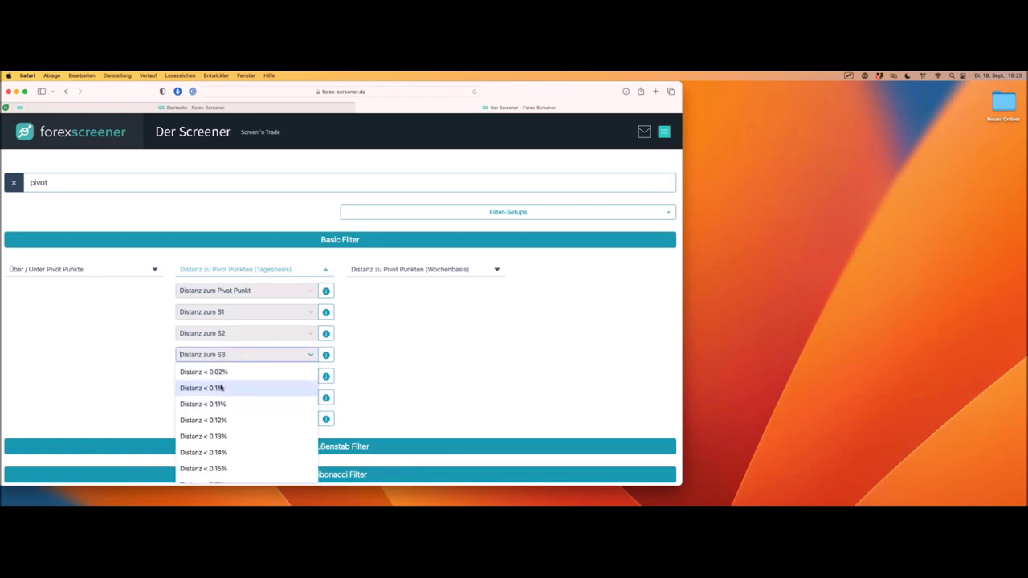
left_click(222, 388)
scroll(230, 379, "down", 5)
scroll(232, 378, "down", 2)
scroll(233, 378, "up", 5)
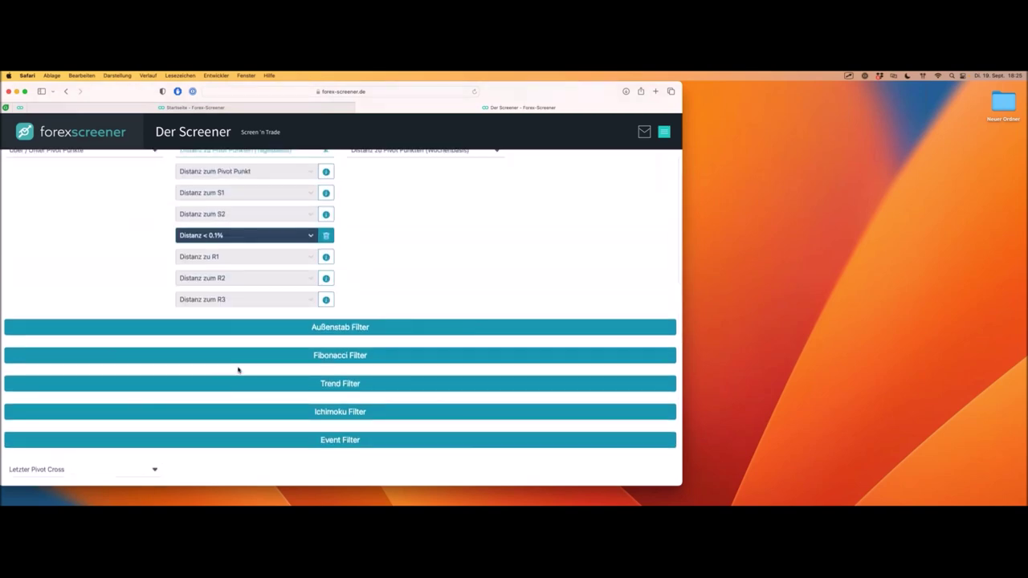
Clear the S3 distance filter and set the daily distance to R2 to Distanz < 0.1%.
left_click(326, 236)
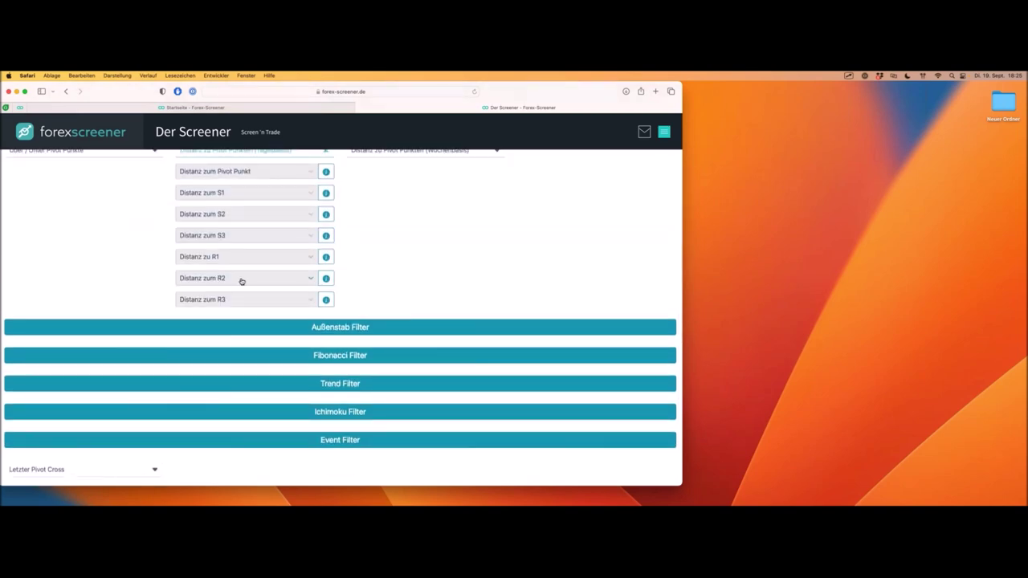
left_click(242, 279)
left_click(223, 311)
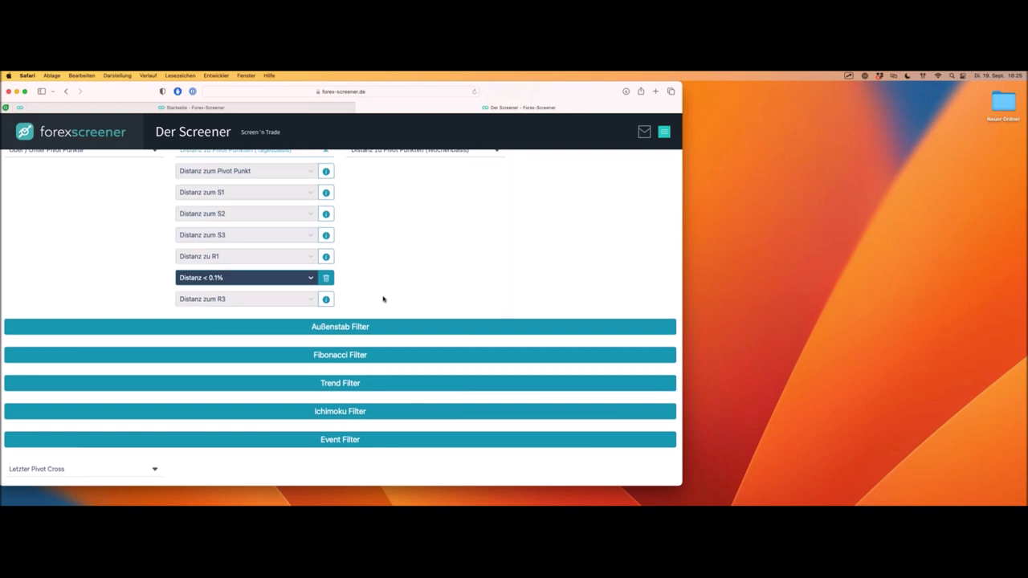
Look through the H1 pairs found with the daily R2 distance filter.
scroll(384, 299, "down", 10)
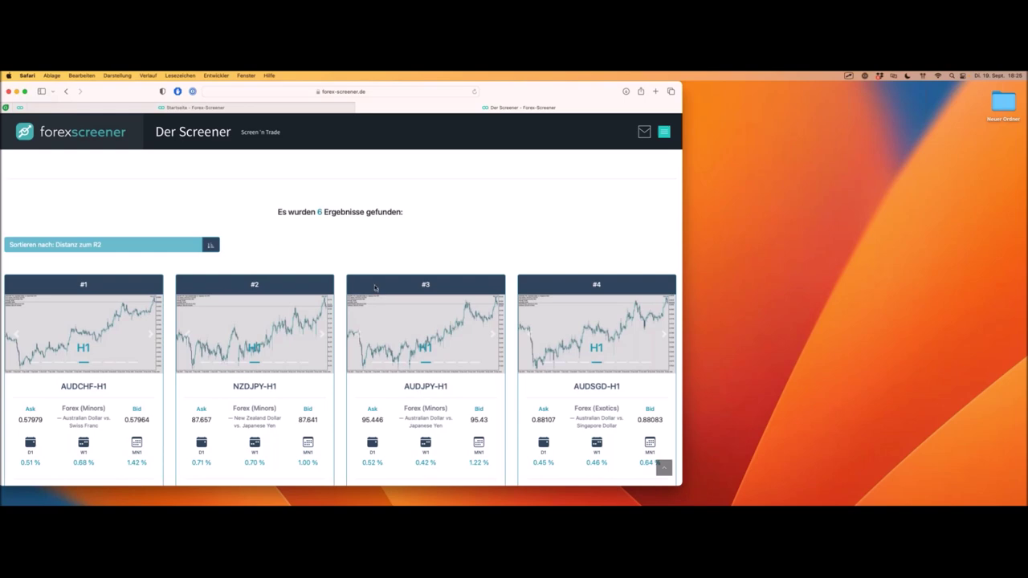
scroll(346, 255, "down", 2)
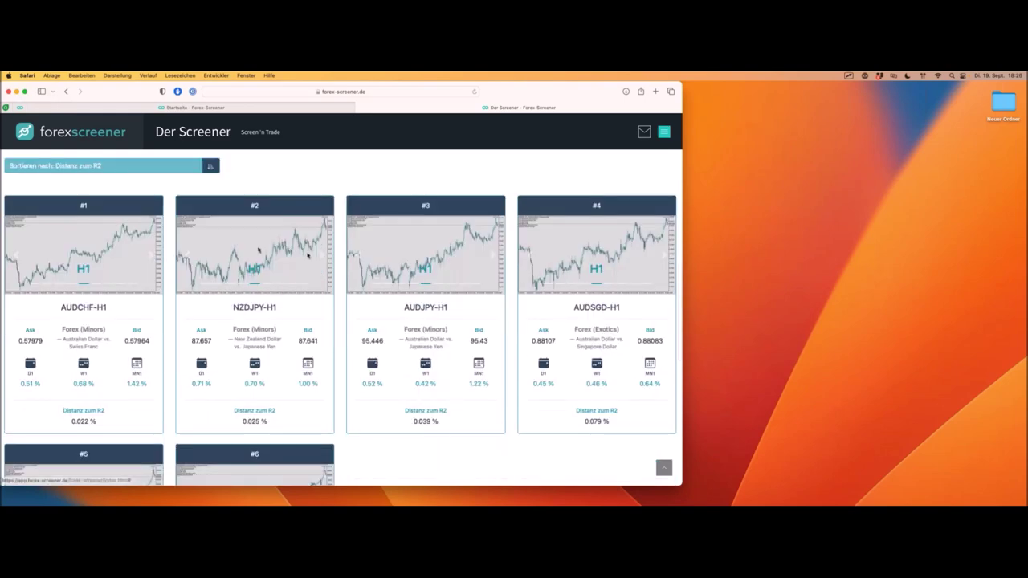
scroll(321, 255, "down", 2)
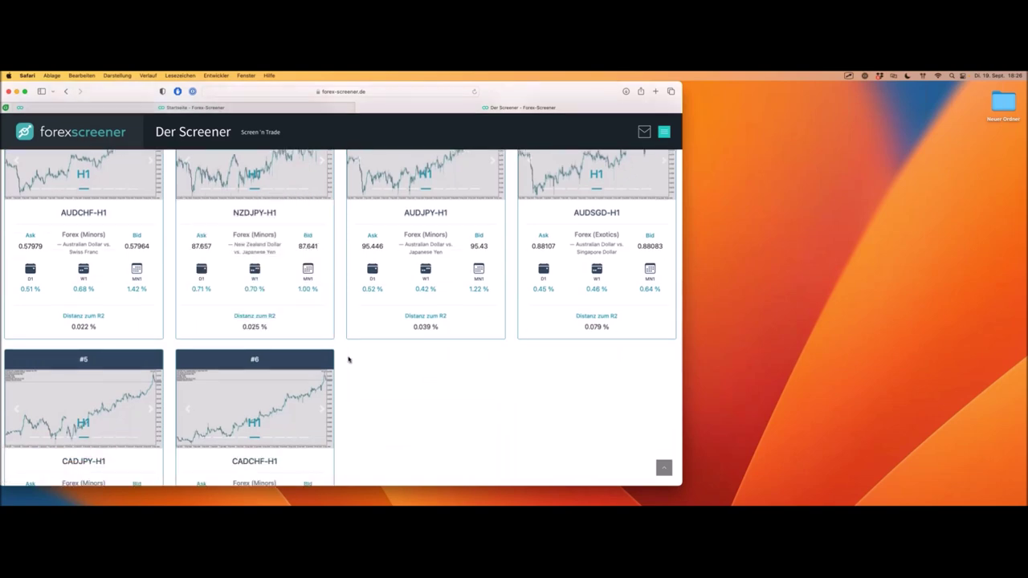
scroll(349, 359, "up", 5)
scroll(348, 359, "up", 5)
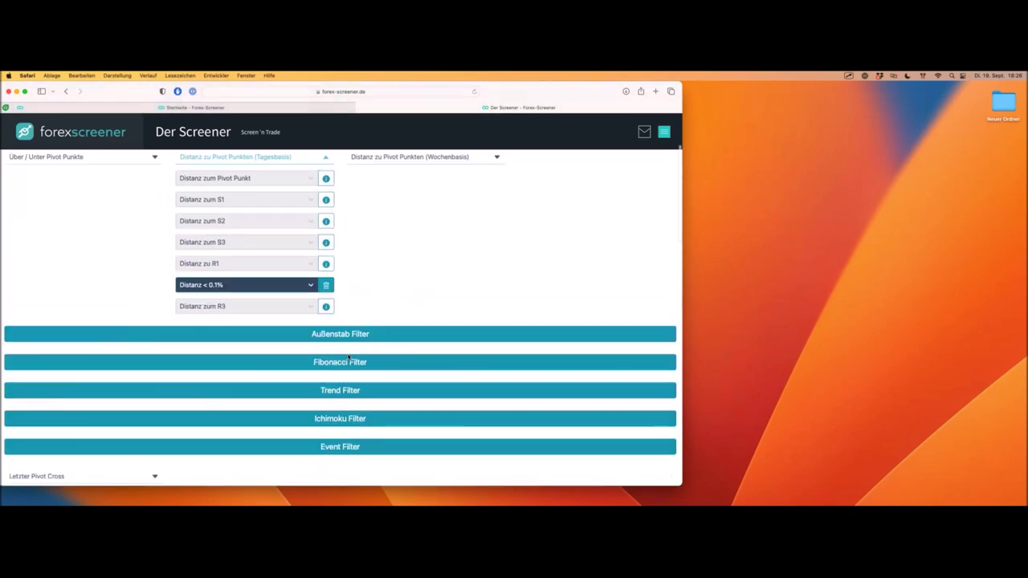
Review the available R2 distance options, then compare the distances to R2 on the first result cards.
left_click(288, 306)
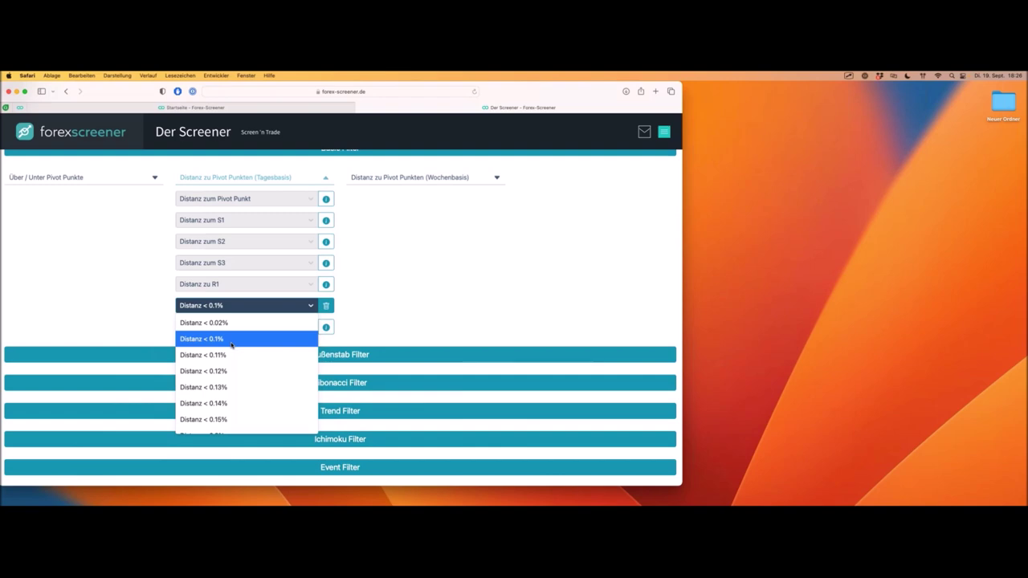
left_click(356, 310)
scroll(355, 312, "down", 5)
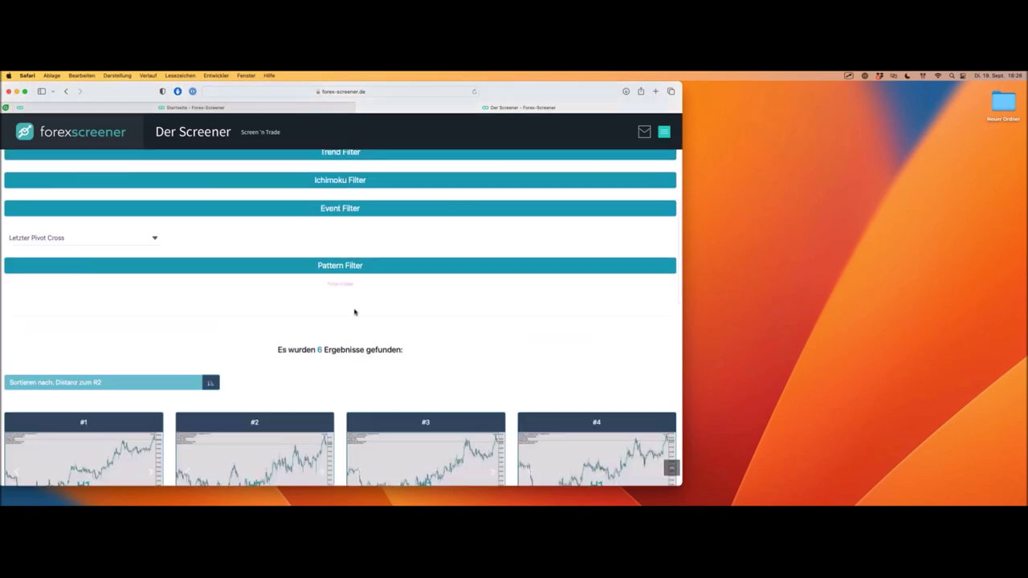
scroll(355, 312, "down", 3)
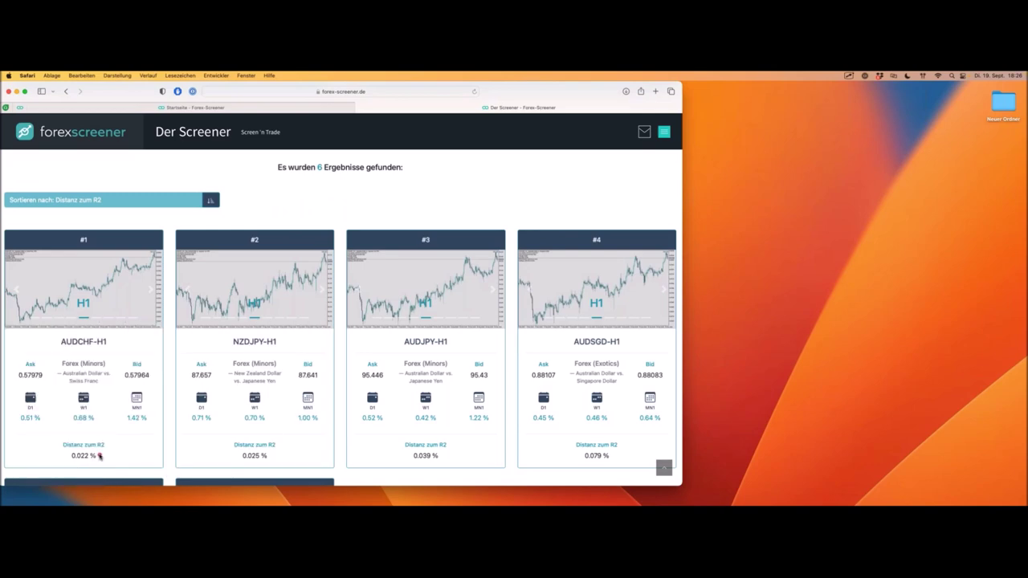
mouse_move(96, 454)
left_mouse_down()
mouse_move(61, 463)
mouse_move(109, 464)
mouse_move(105, 450)
left_mouse_up()
mouse_move(245, 474)
left_mouse_down()
mouse_move(278, 467)
mouse_move(290, 448)
mouse_move(221, 456)
left_mouse_up()
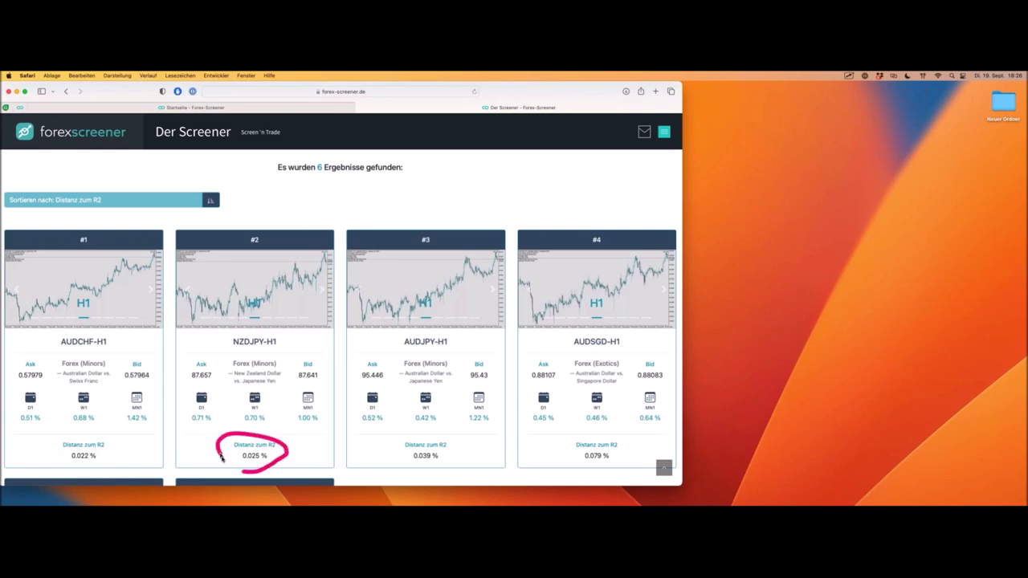
left_click(341, 463)
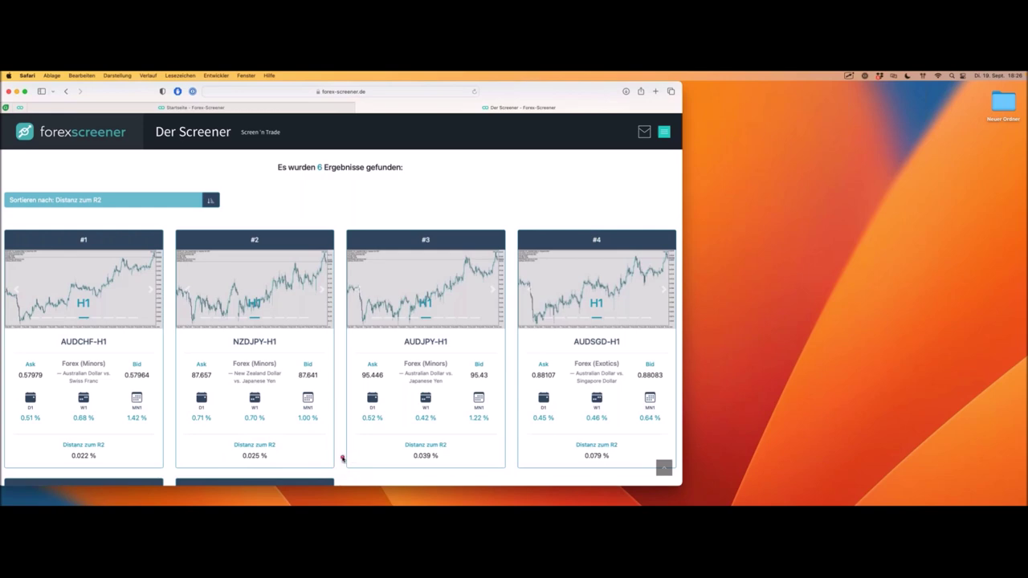
Examine the distances to R2 on the remaining result cards, through CADCHF-H1.
key("ctrl+super+space")
left_click(455, 222)
scroll(348, 267, "down", 3)
scroll(348, 266, "down", 1)
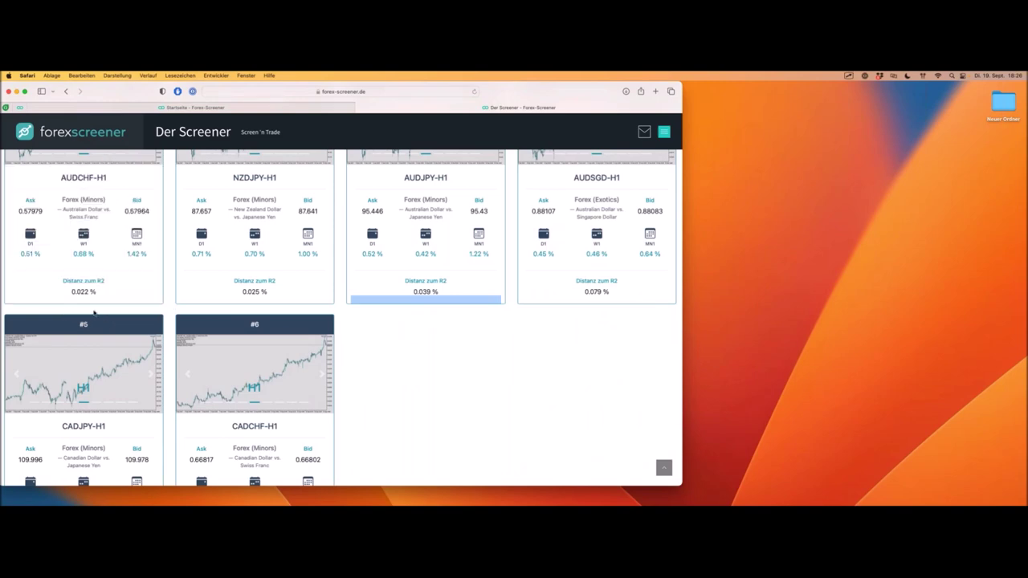
mouse_move(95, 311)
left_mouse_down()
mouse_move(71, 268)
mouse_move(51, 284)
mouse_move(57, 299)
mouse_move(96, 313)
left_mouse_up()
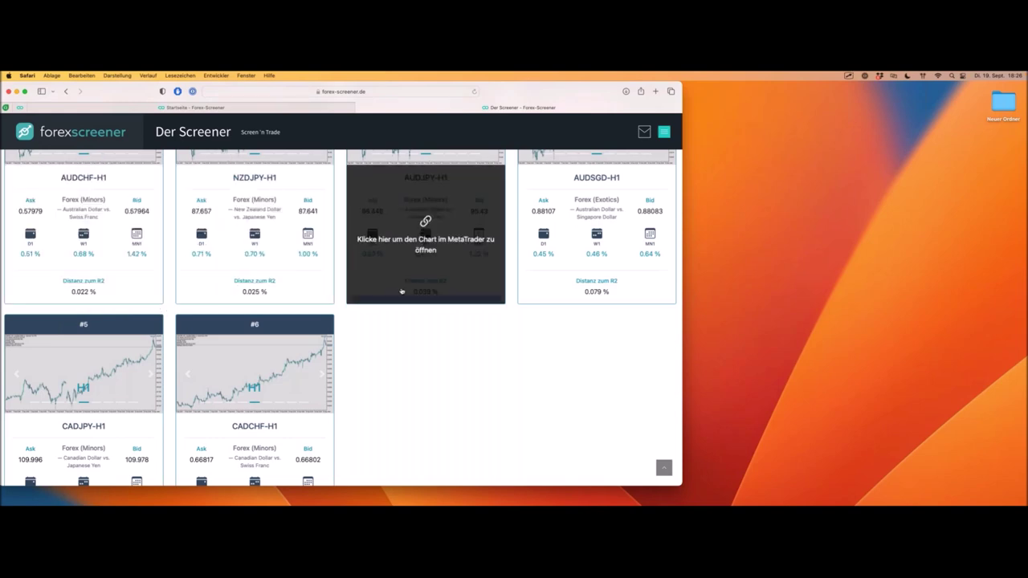
scroll(401, 291, "down", 5)
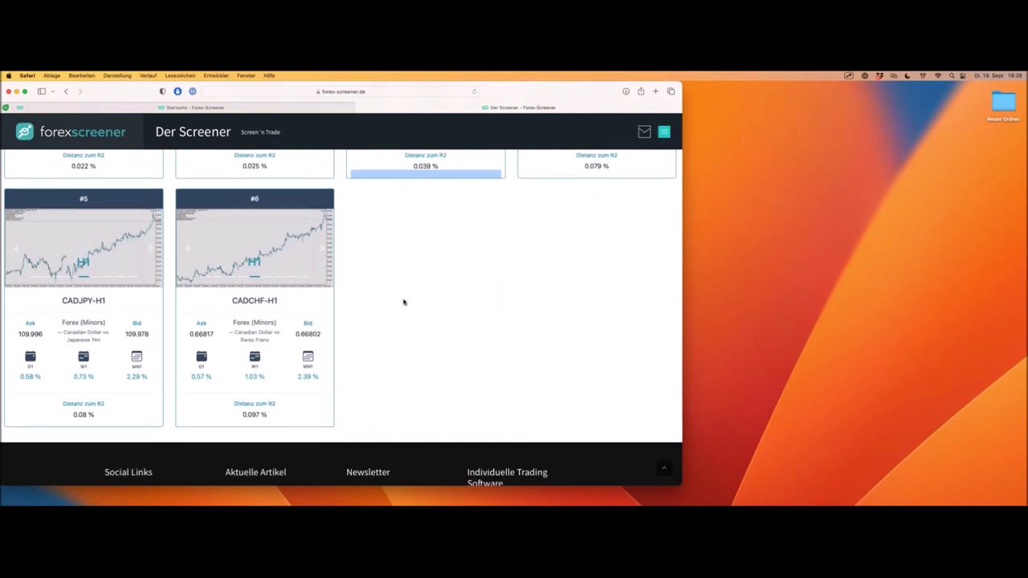
mouse_move(296, 411)
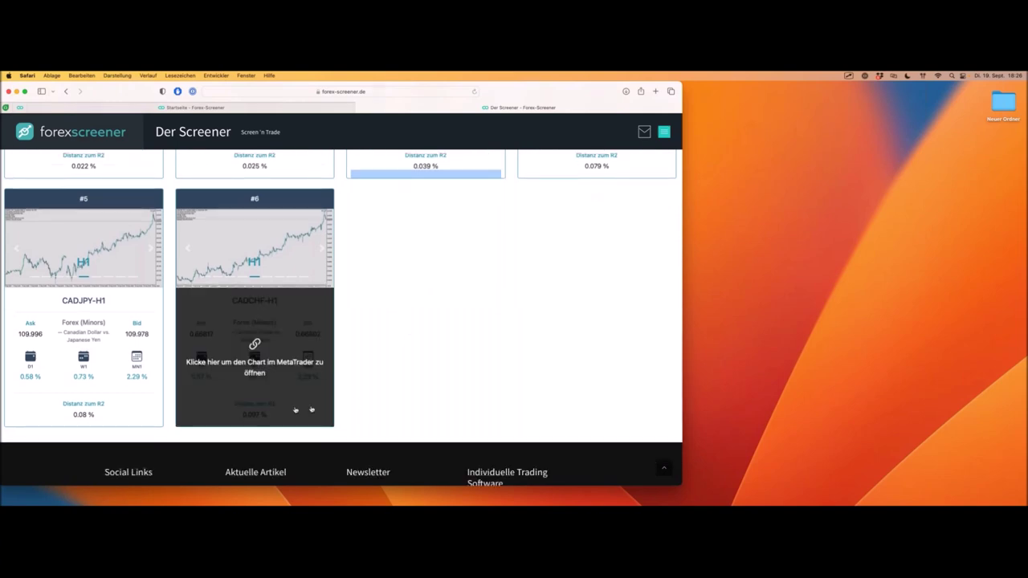
mouse_move(237, 430)
left_mouse_down()
mouse_move(270, 398)
mouse_move(239, 423)
left_mouse_up()
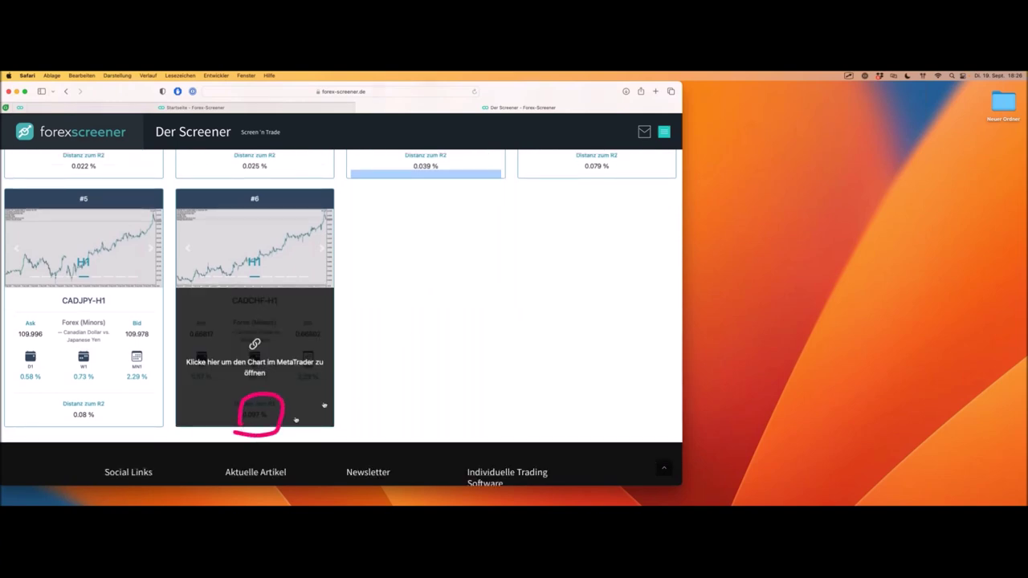
Return to the first results and open the NZDJPY-H1 chart in MetaTrader.
scroll(239, 424, "down", 3)
scroll(359, 367, "up", 10)
scroll(346, 357, "up", 2)
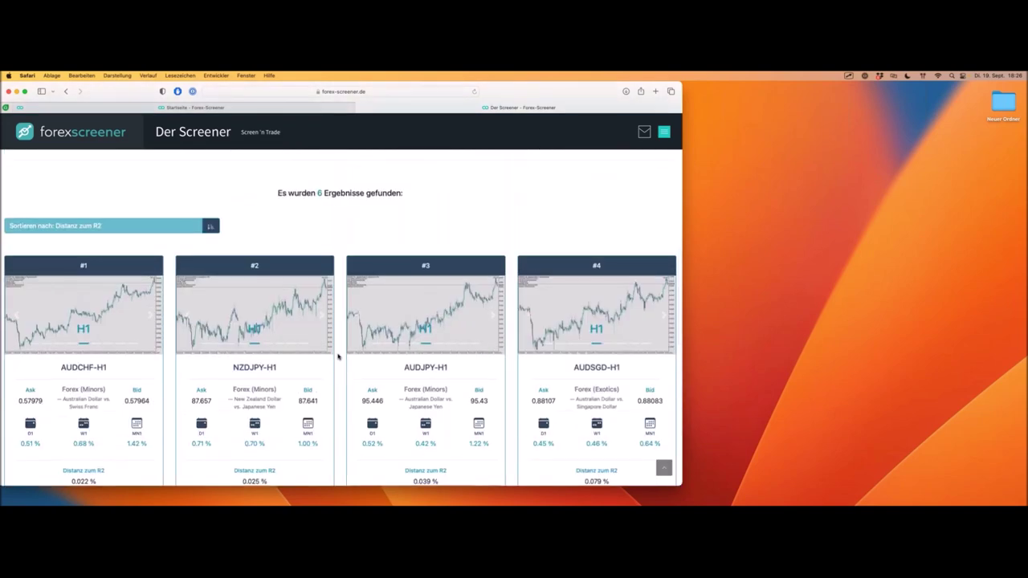
scroll(282, 310, "down", 3)
left_click(280, 307)
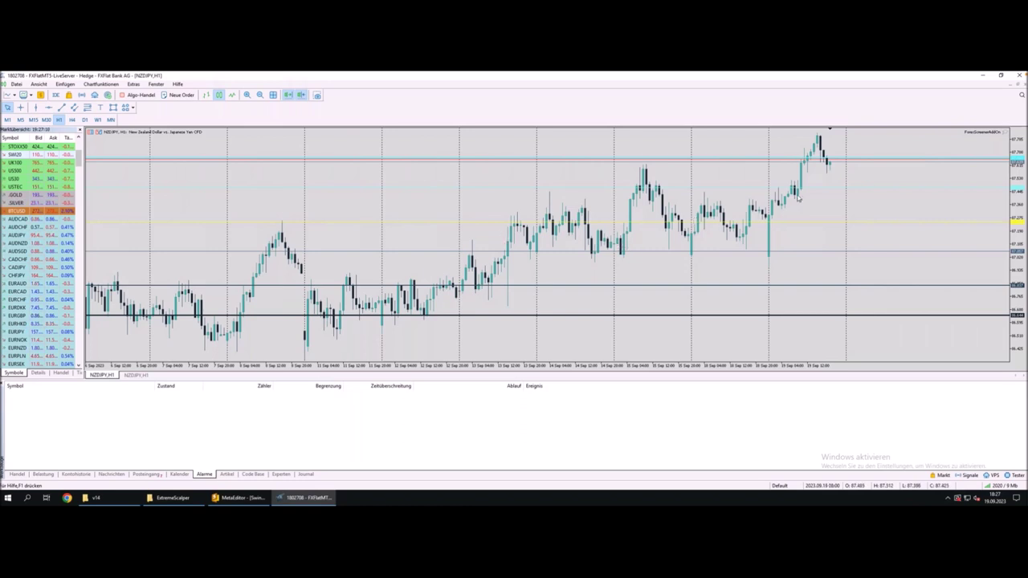
Inspect the latest NZDJPY H1 candles around the upper light-blue pivot line up close.
left_click_drag(511, 159, 902, 158)
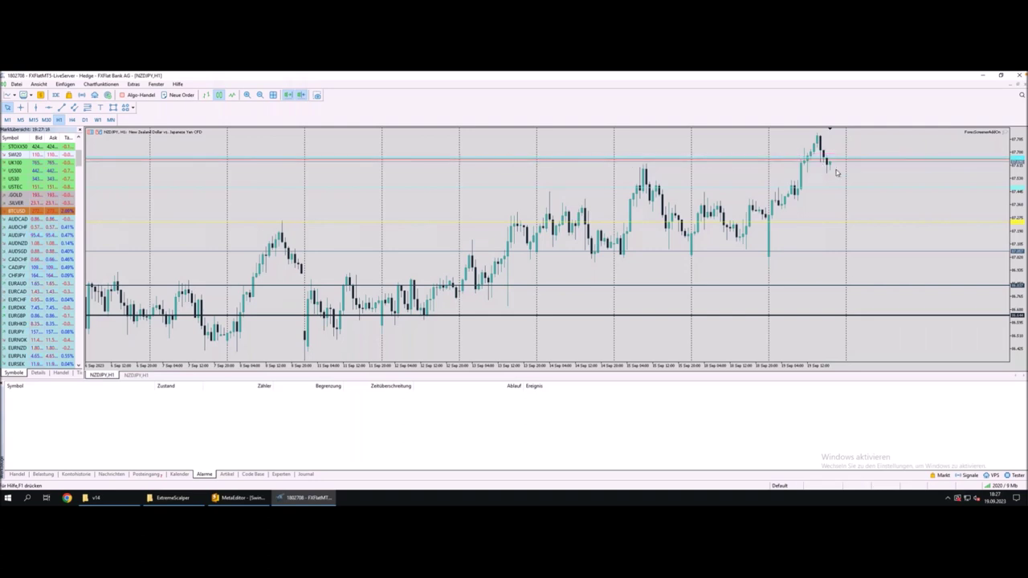
key("plus")
key("plus")
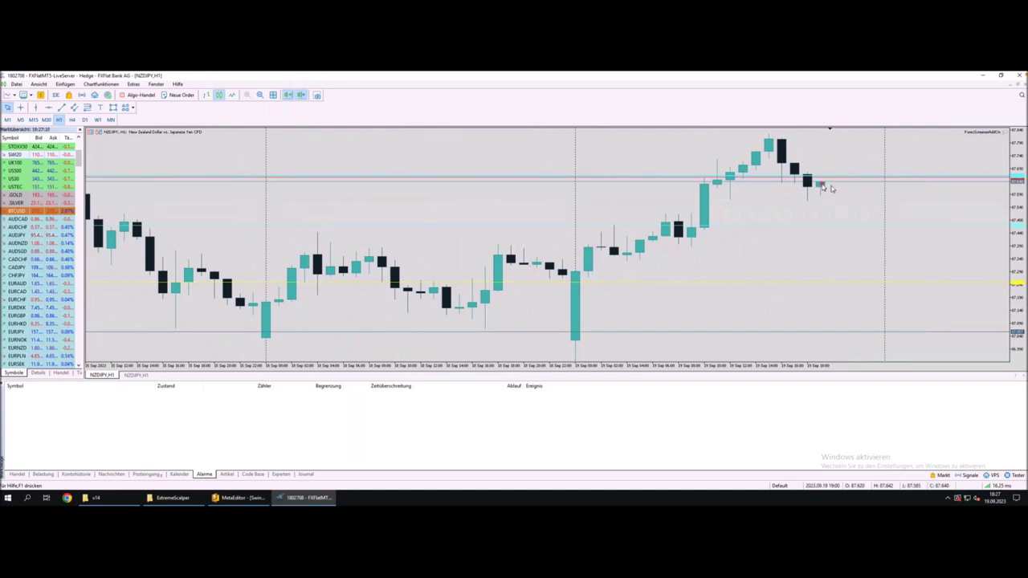
mouse_move(808, 190)
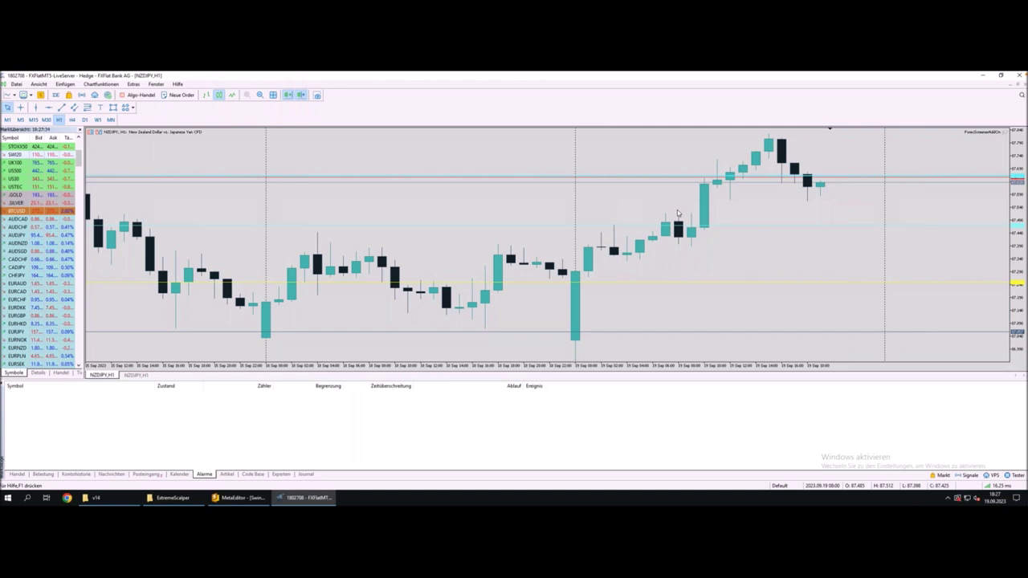
View the wider NZDJPY price history, check the chart on the M5 timeframe and return it to H1.
scroll(677, 213, "down", 3)
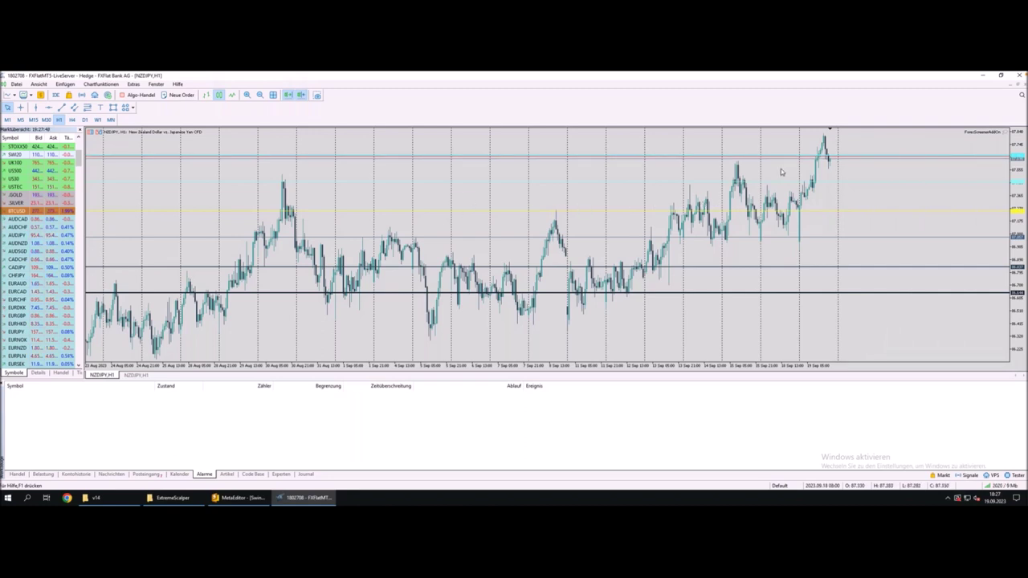
left_click(837, 168)
left_click(20, 119)
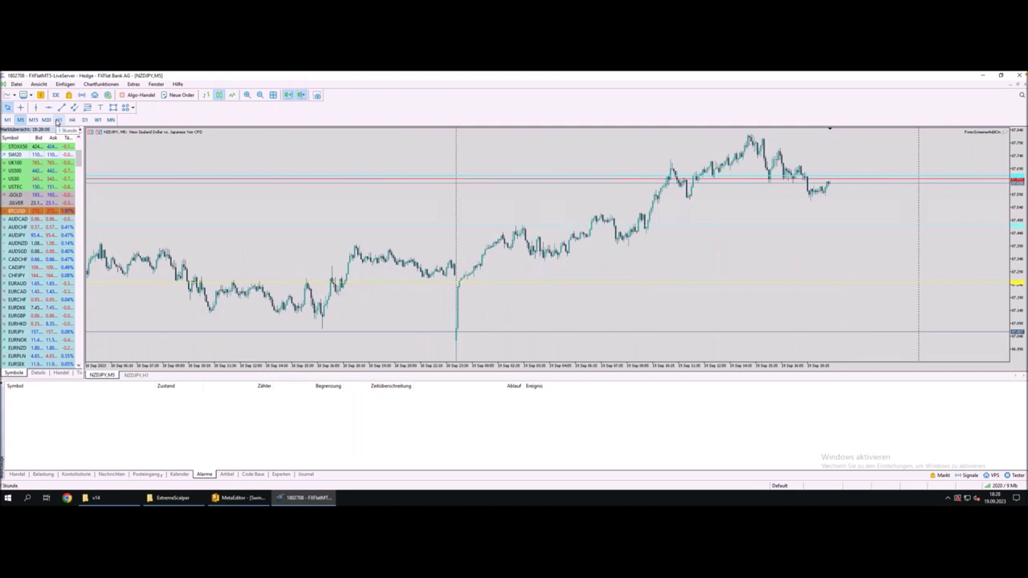
left_click(58, 120)
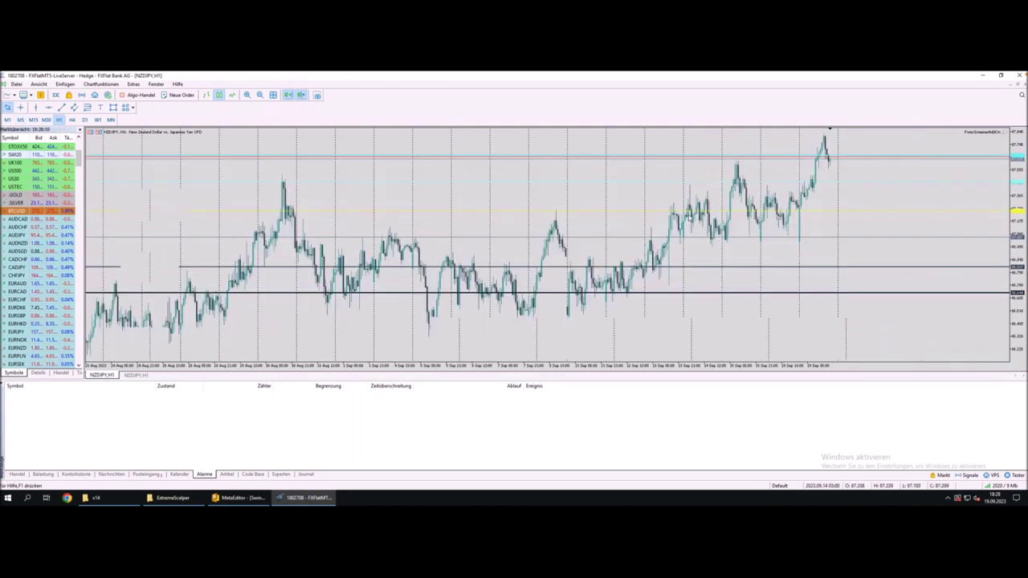
Trace the 19 Sep upward move on the H1 chart from its low to its high.
key("plus")
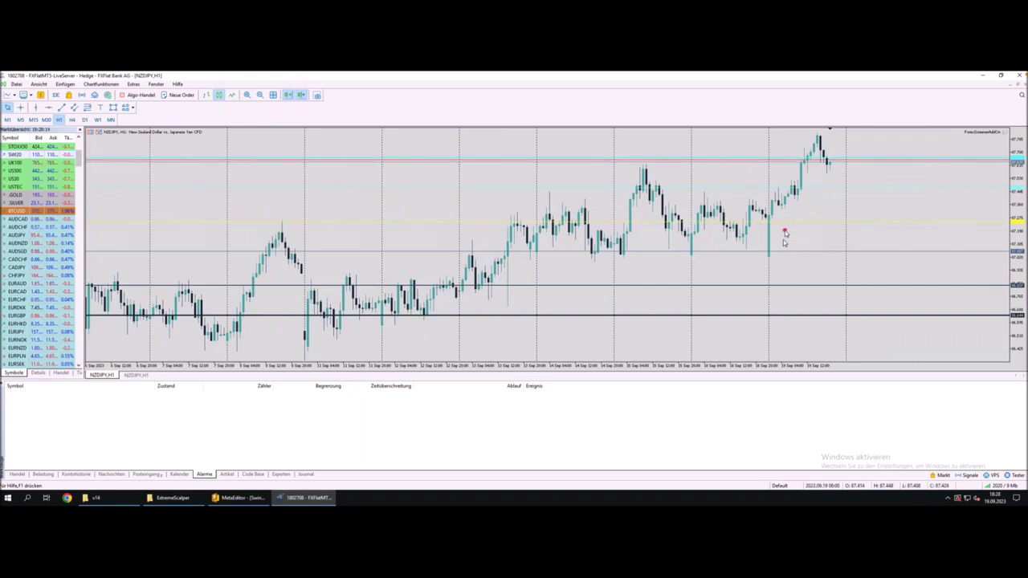
left_click_drag(797, 190, 818, 140)
key("Delete")
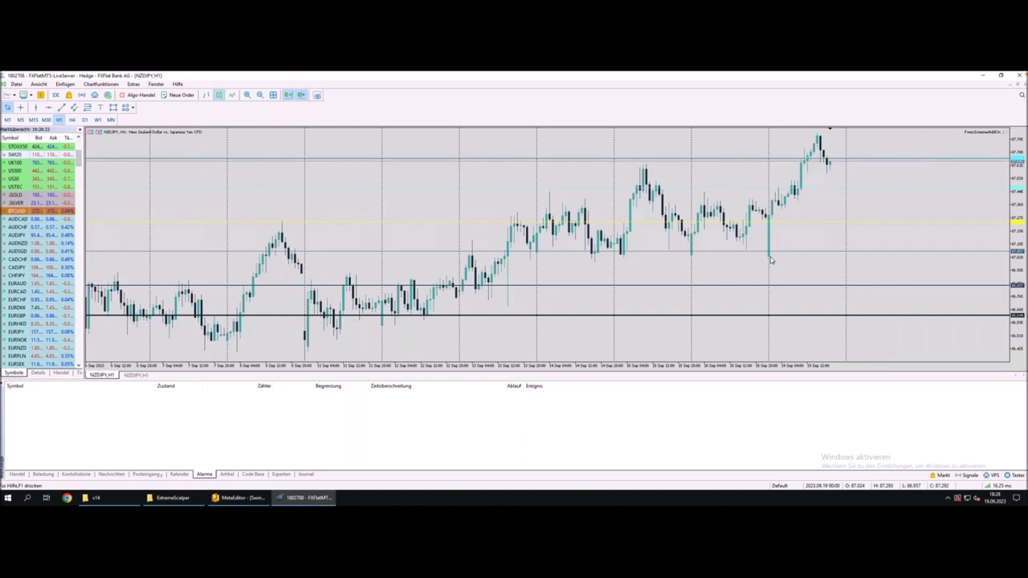
left_click(769, 256)
left_click_drag(770, 258, 821, 140)
key("Delete")
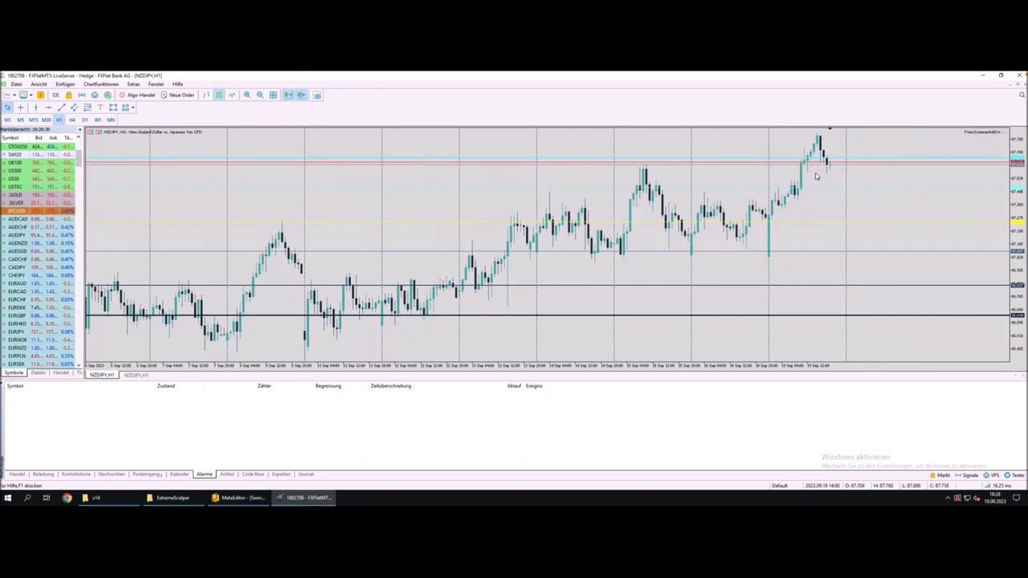
Examine the pullback candles from the 19 Sep high through the upper light-blue pivot line.
mouse_move(768, 254)
left_mouse_down()
mouse_move(843, 91)
mouse_move(842, 114)
left_mouse_up()
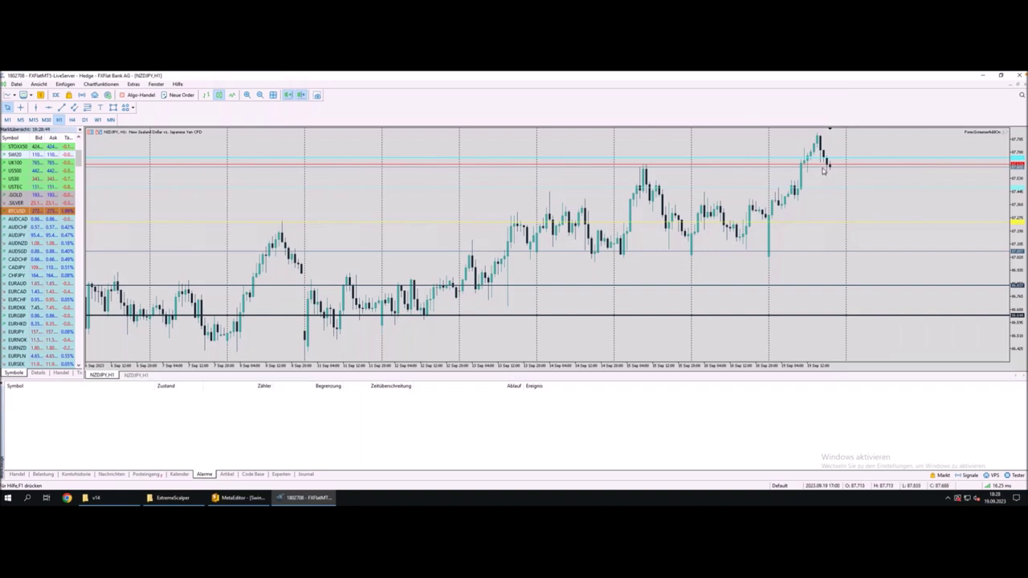
left_click_drag(811, 135, 830, 138)
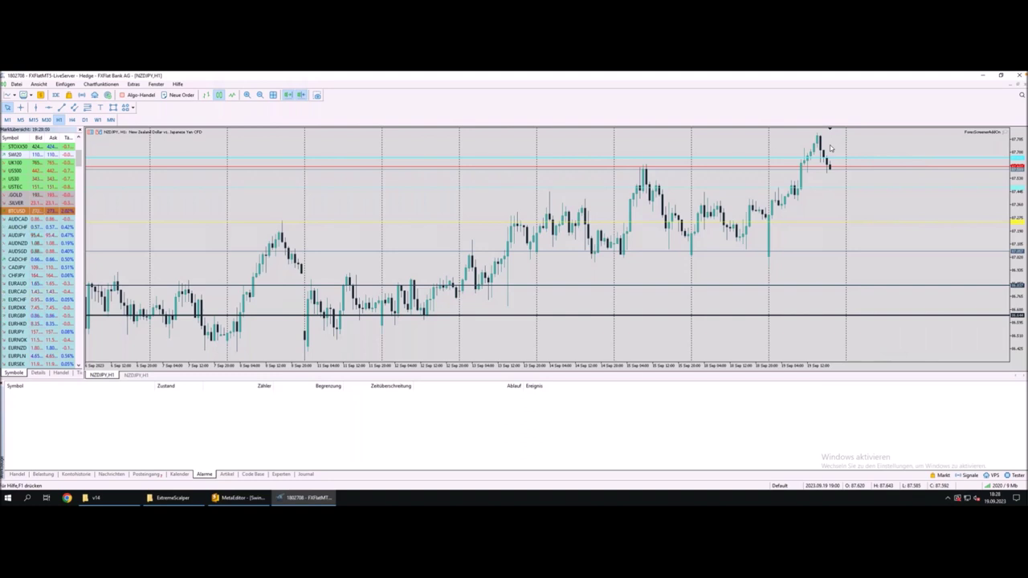
mouse_move(830, 151)
left_mouse_down()
mouse_move(821, 140)
mouse_move(834, 174)
left_mouse_up()
left_click_drag(820, 137, 822, 158)
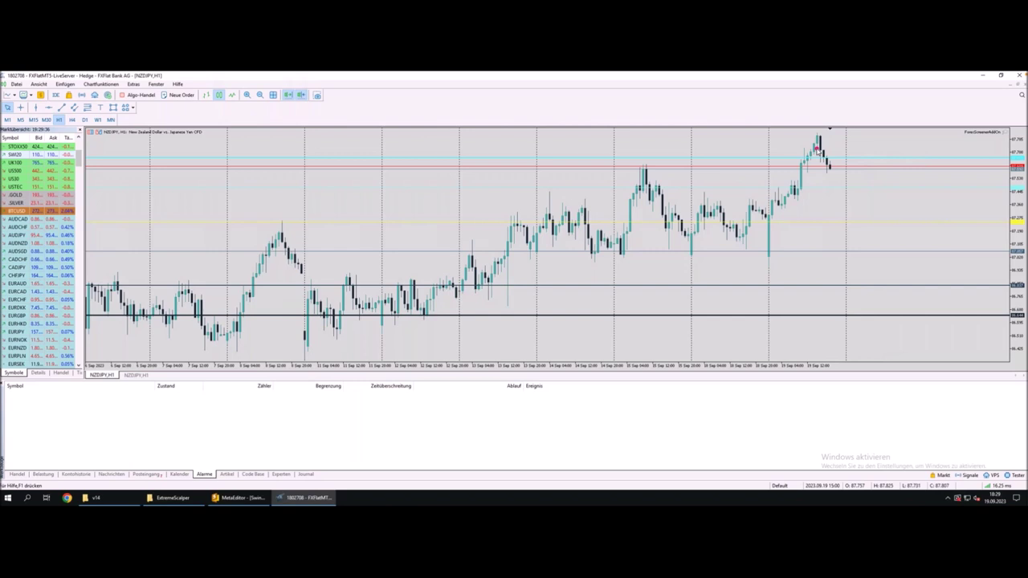
mouse_move(821, 153)
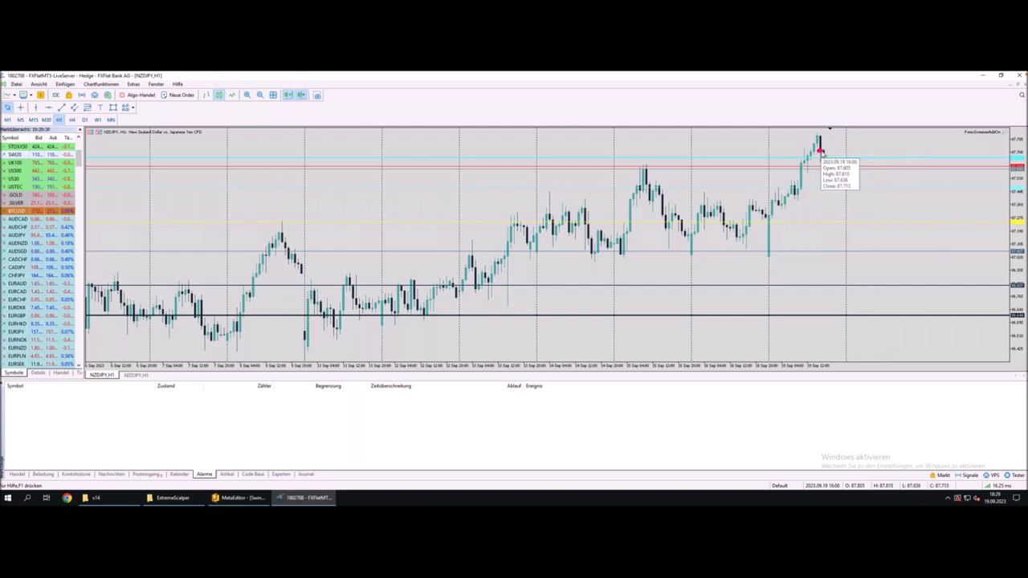
key("plus")
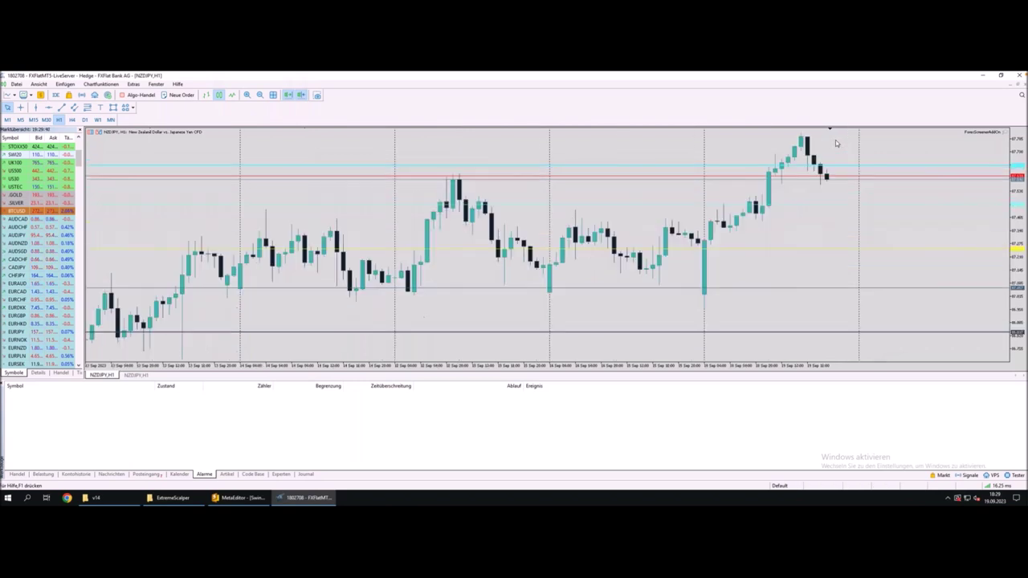
left_click_drag(812, 155, 834, 172)
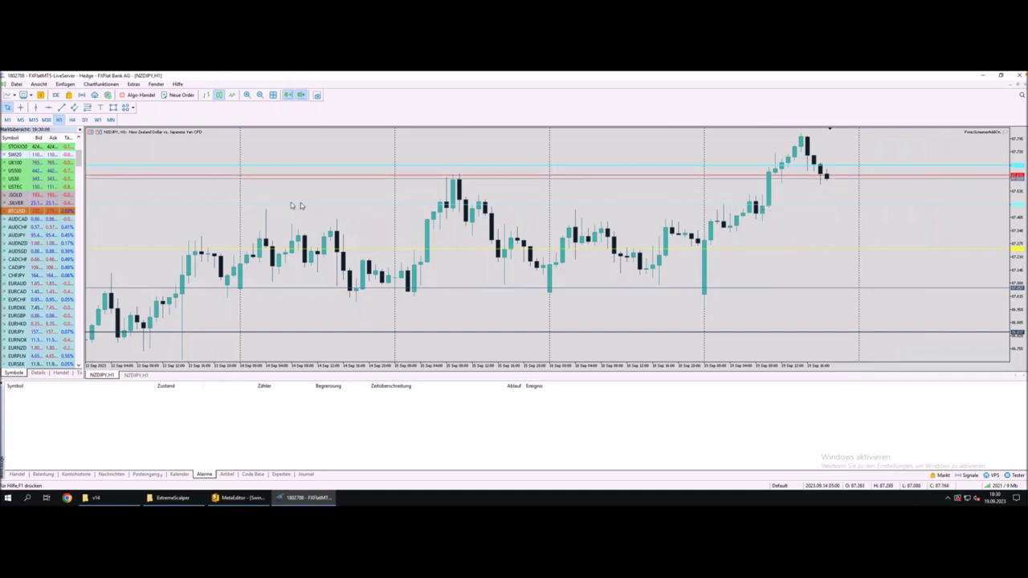
Draw a rectangle zone around the lower light-blue pivot line from 19 Sep 10:00 back to about 13 Sep 18:00 and inspect the 14 Sep candle there.
left_click(114, 107)
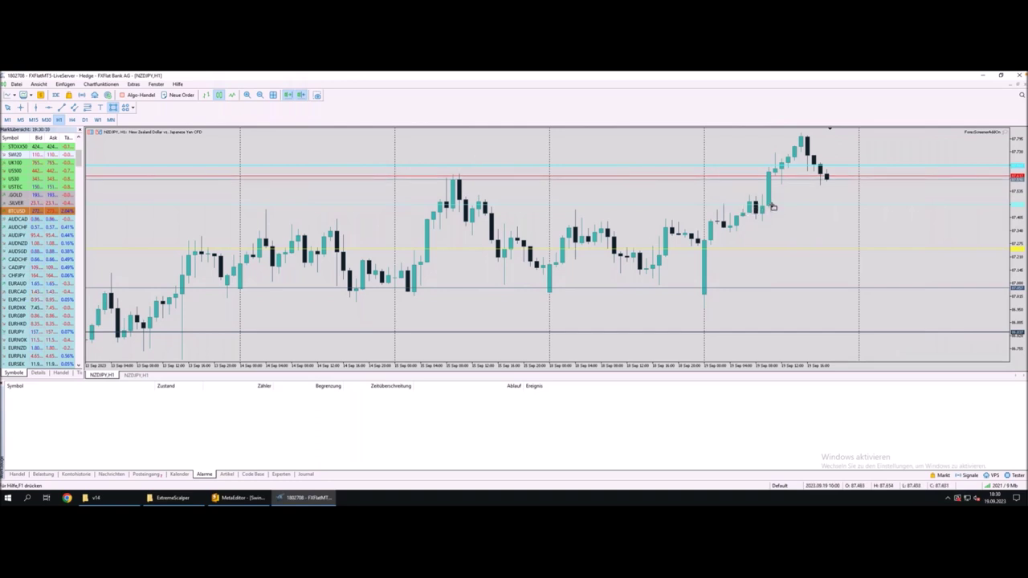
mouse_move(773, 211)
left_mouse_down()
mouse_move(744, 201)
mouse_move(207, 199)
left_mouse_up()
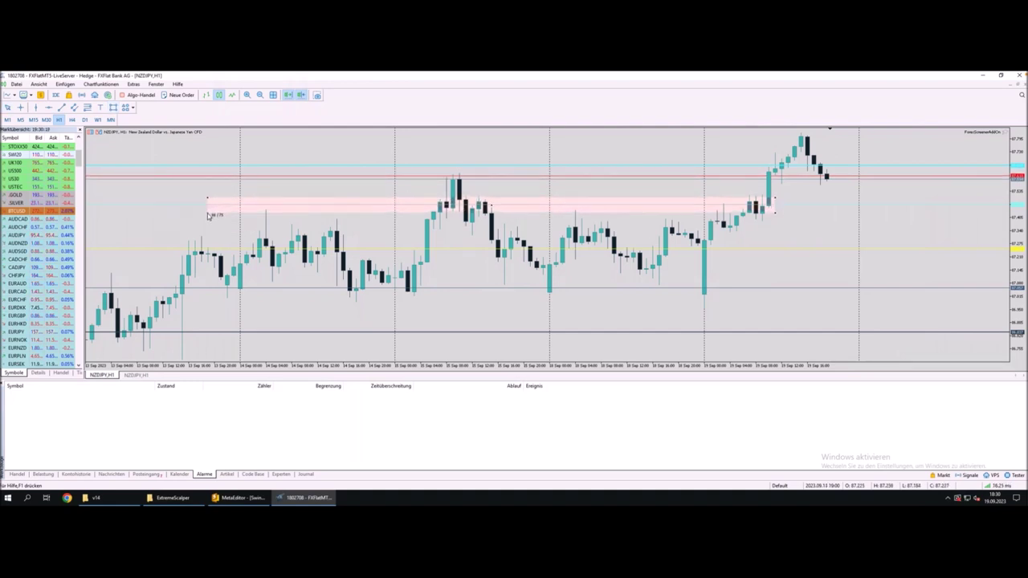
key("Escape")
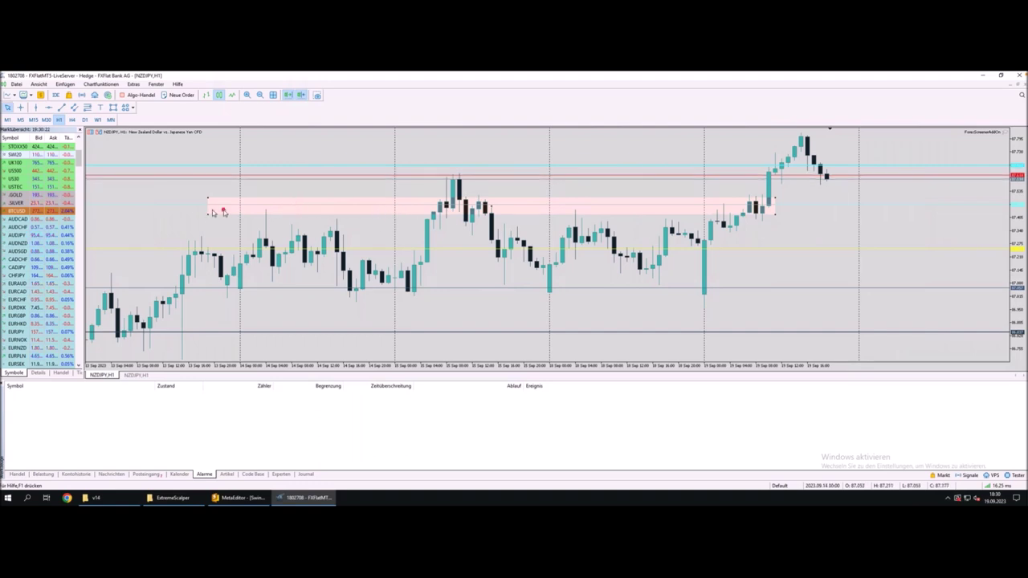
left_click_drag(266, 208, 266, 245)
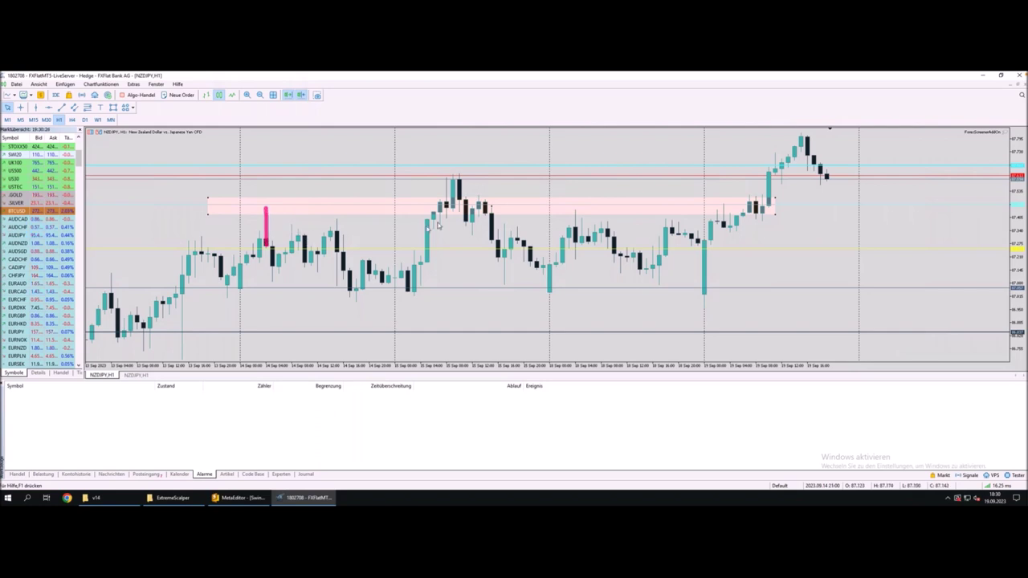
Examine the H1 candles at the rectangle zone on 15 Sep, 18 Sep and 19 Sep, and the breakout above it.
left_click_drag(433, 219, 485, 201)
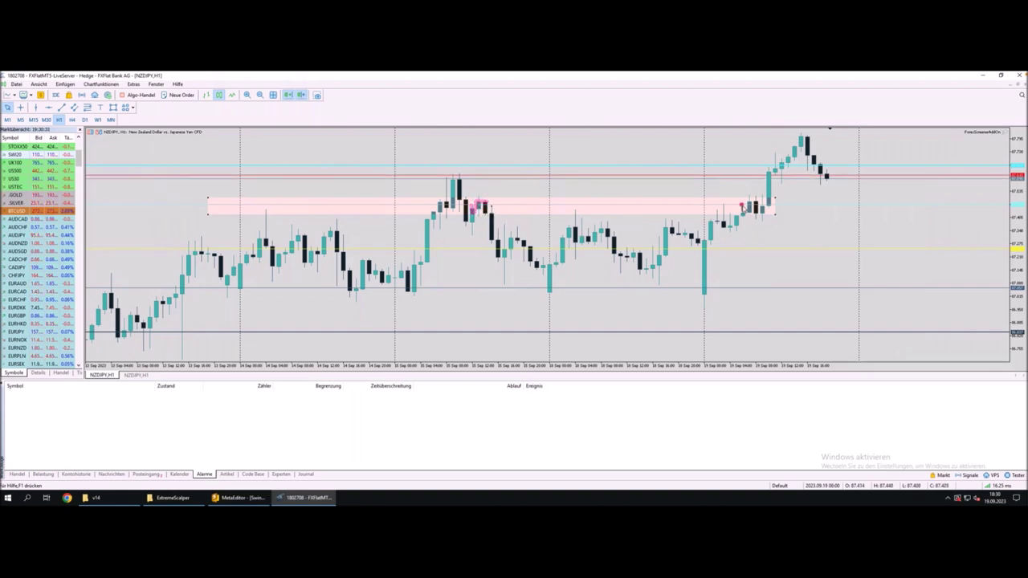
left_click_drag(725, 204, 726, 219)
left_click_drag(574, 211, 578, 231)
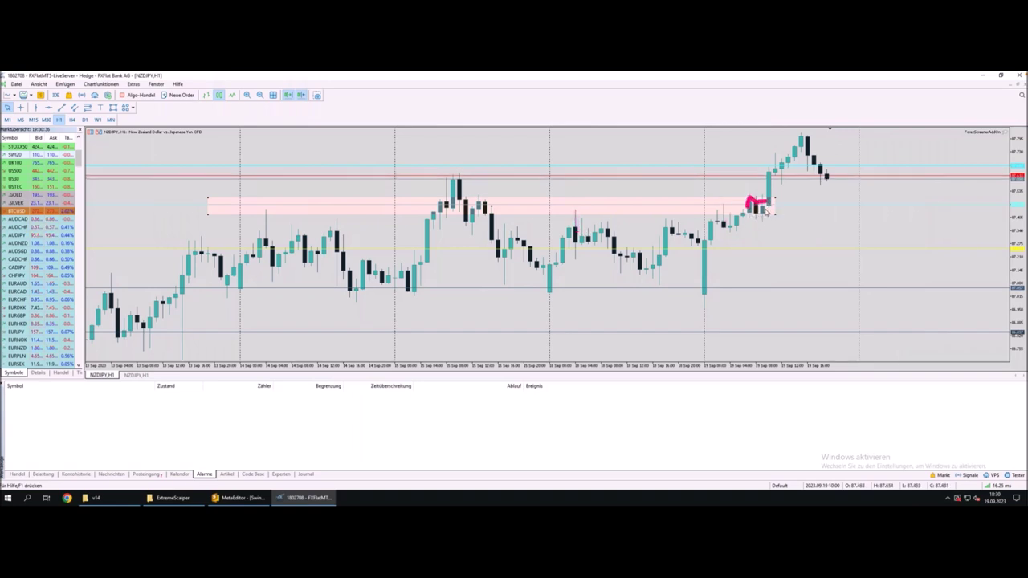
left_click_drag(762, 211, 783, 178)
left_click_drag(816, 163, 835, 203)
Switch the NZDJPY chart to M5 and trace the R1 pivot line from the rectangle zone past the latest candle.
left_click(20, 119)
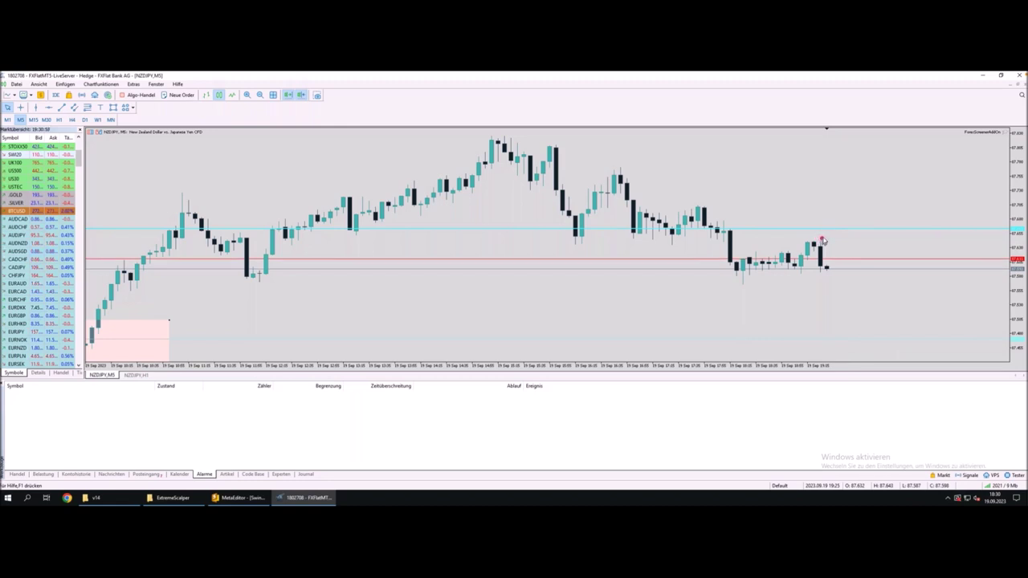
left_click_drag(821, 241, 828, 231)
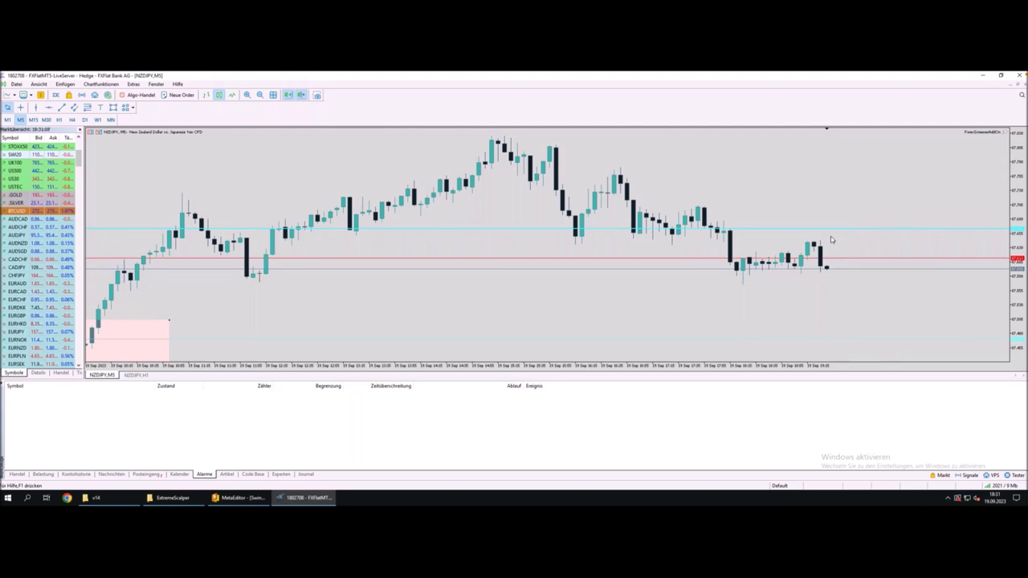
key("minus")
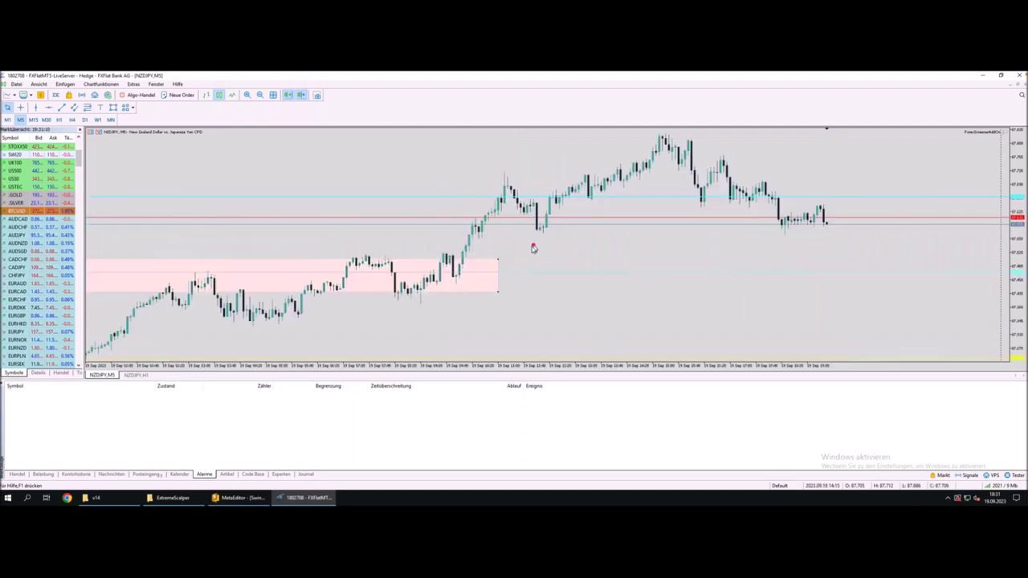
left_click_drag(486, 276, 870, 274)
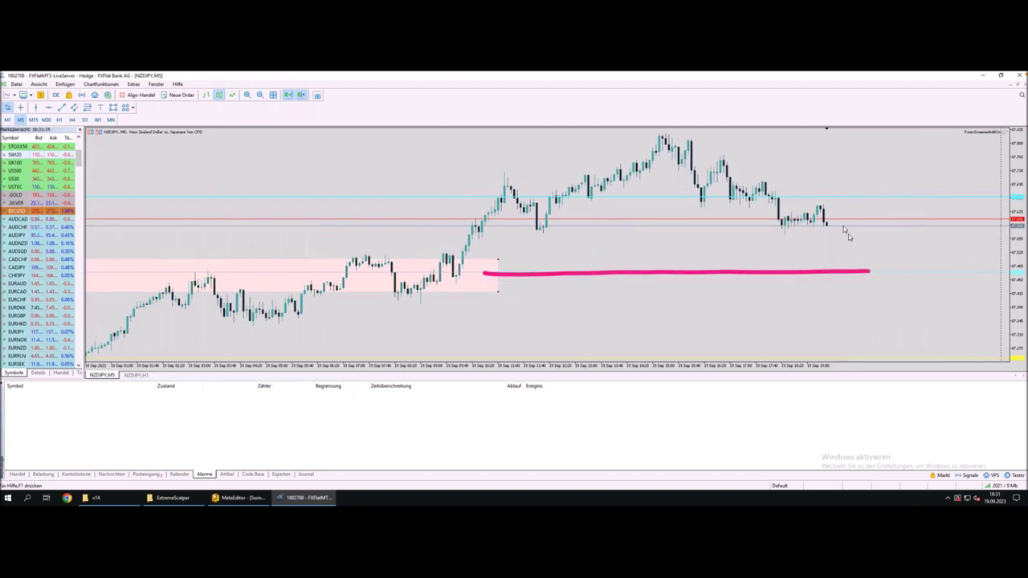
Compare the latest M5 candles with the R2 pivot line above them and the R1 pivot line below.
left_click(826, 200)
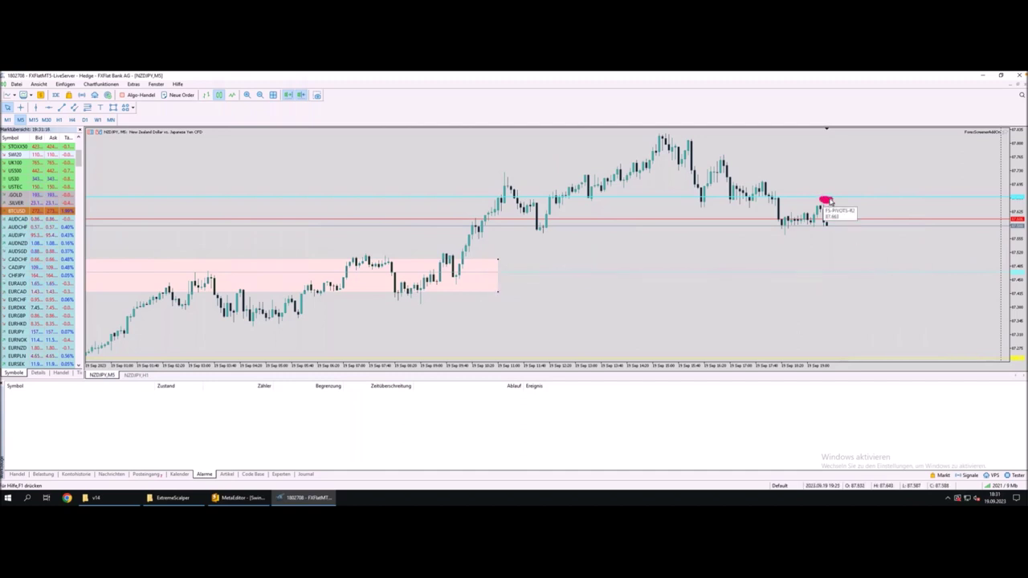
left_click_drag(822, 199, 832, 200)
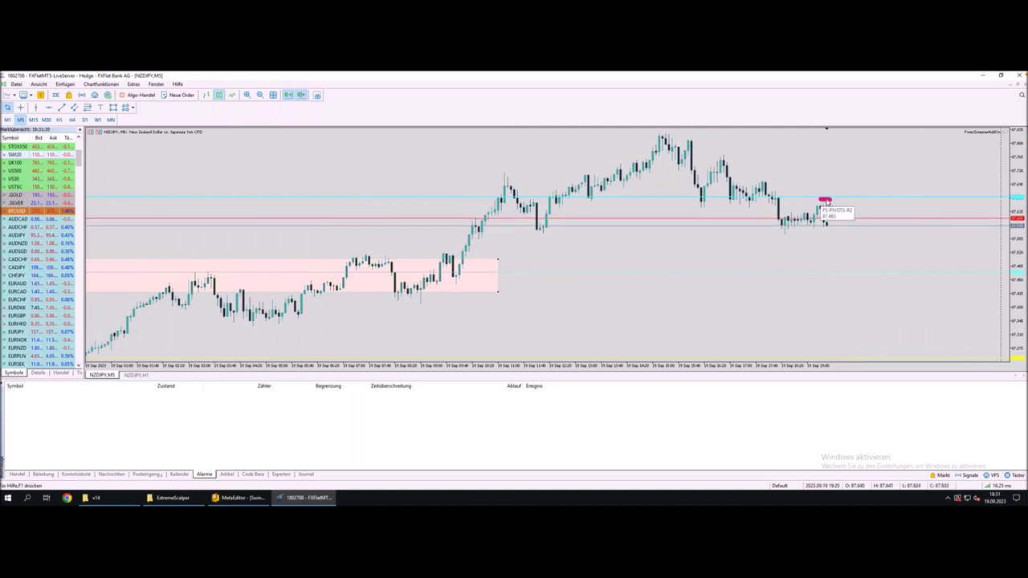
mouse_move(821, 212)
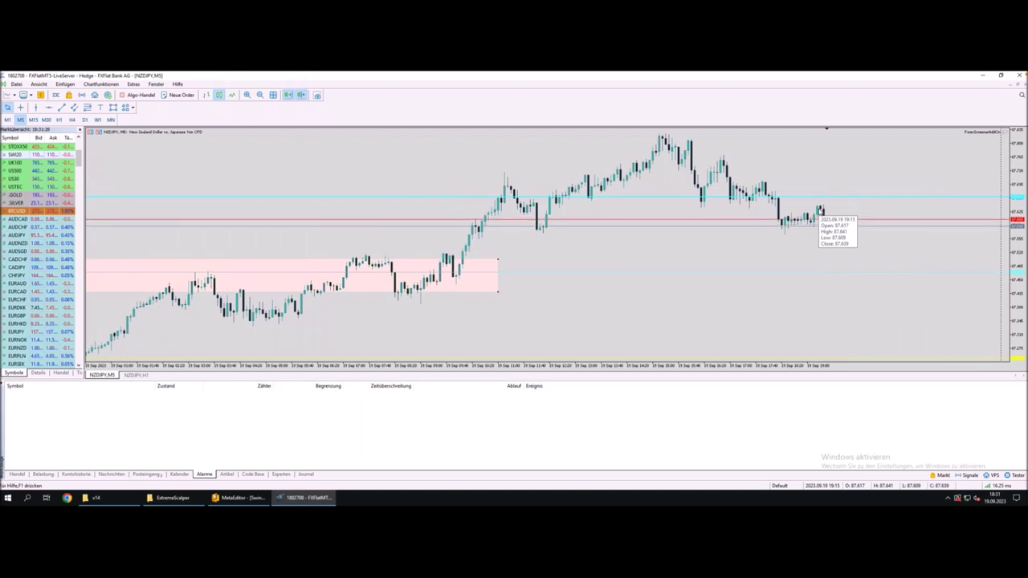
left_click(685, 276)
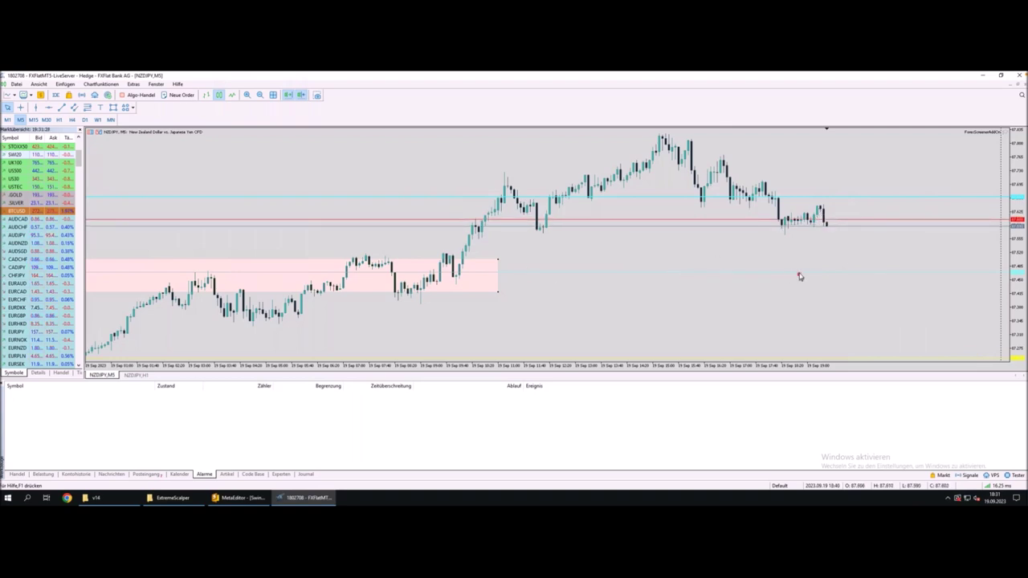
left_click_drag(793, 273, 845, 274)
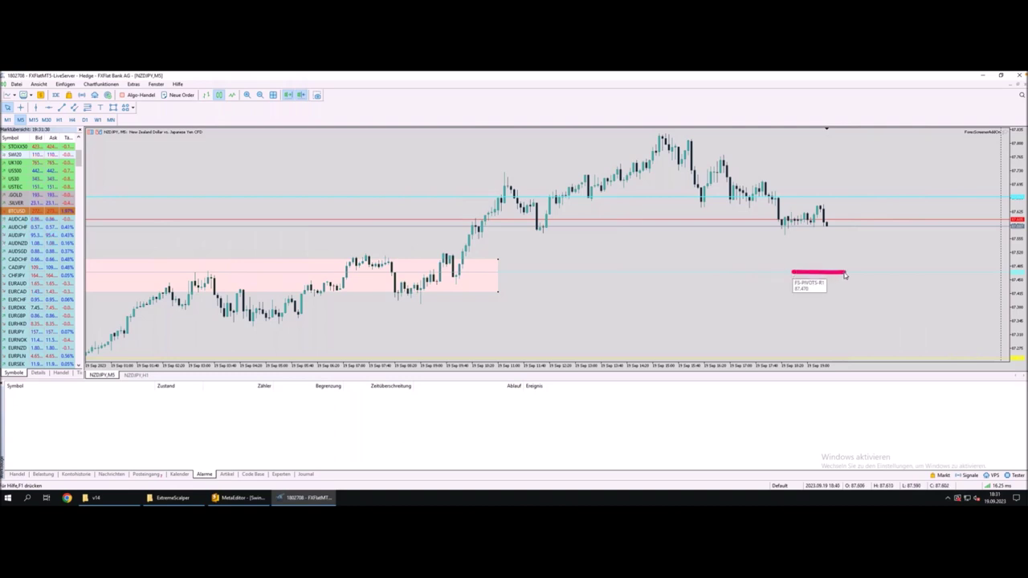
left_click_drag(813, 200, 832, 202)
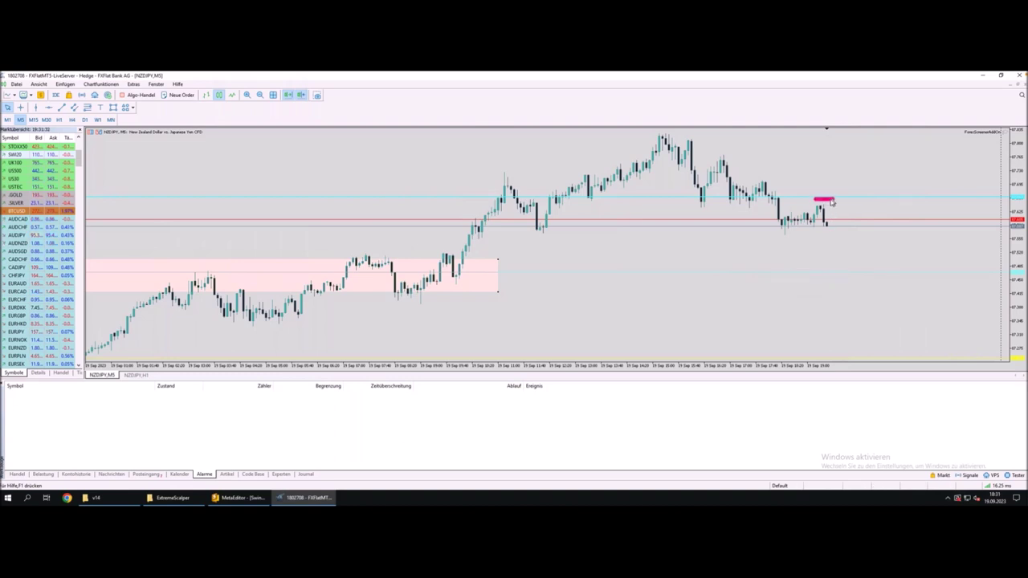
left_click(798, 241)
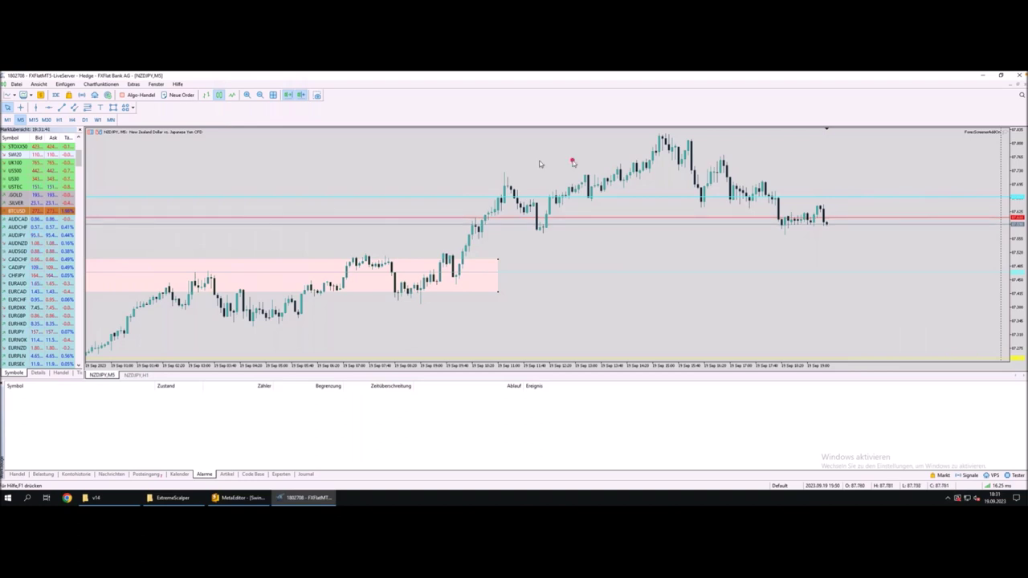
Examine the recent M5 swing highs on 19 Sep and the distance from the current price up to the R2 line.
left_click_drag(486, 163, 836, 165)
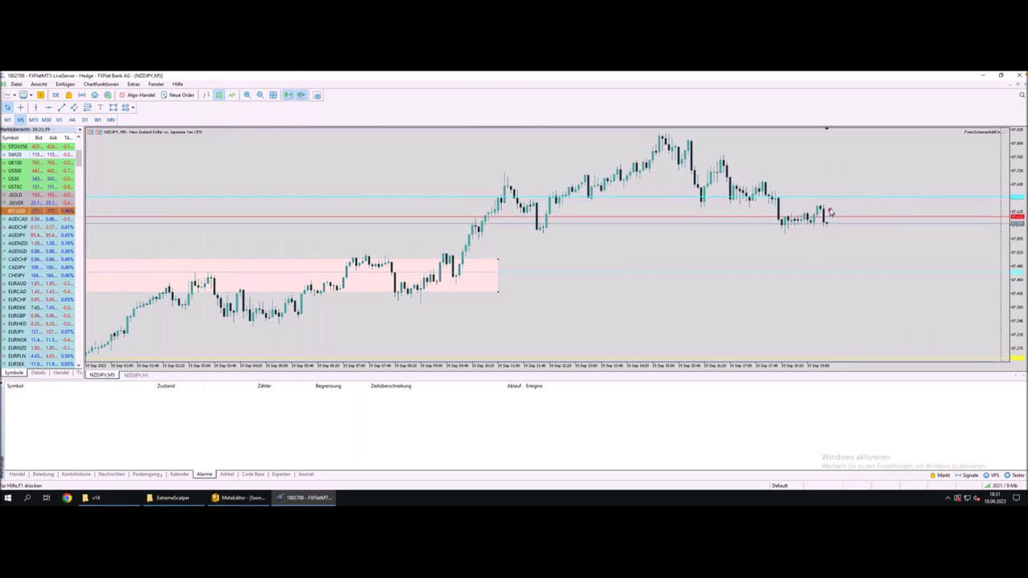
left_click_drag(827, 225, 840, 200)
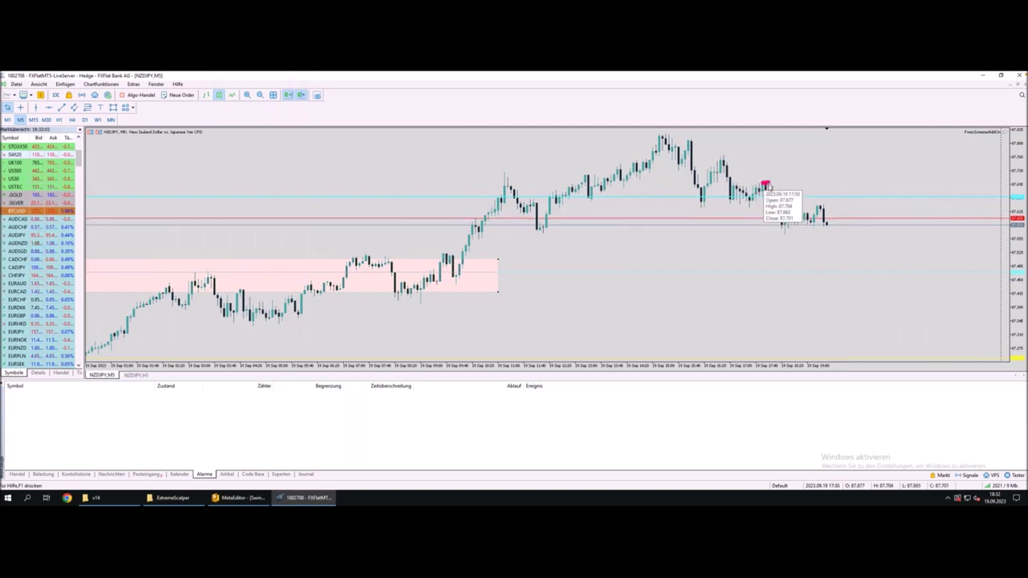
mouse_move(764, 183)
left_mouse_down()
mouse_move(853, 225)
mouse_move(844, 238)
mouse_move(854, 222)
left_mouse_up()
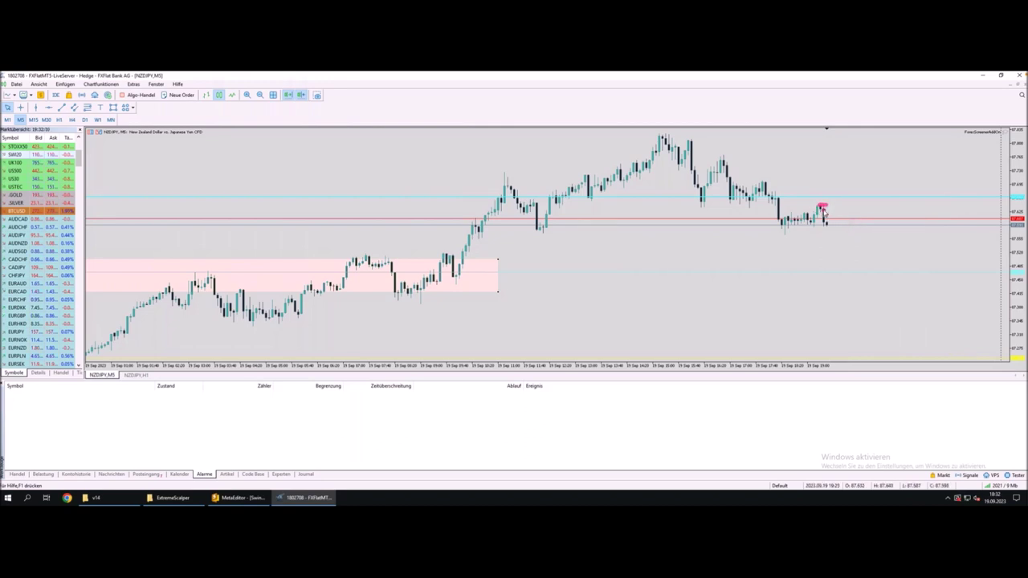
left_click_drag(814, 202, 831, 203)
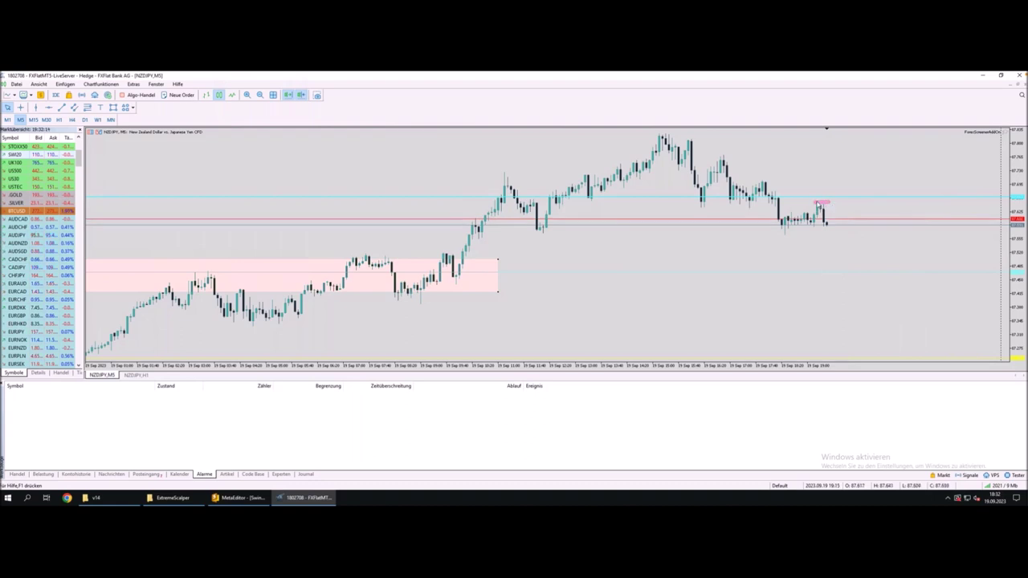
left_click(831, 228)
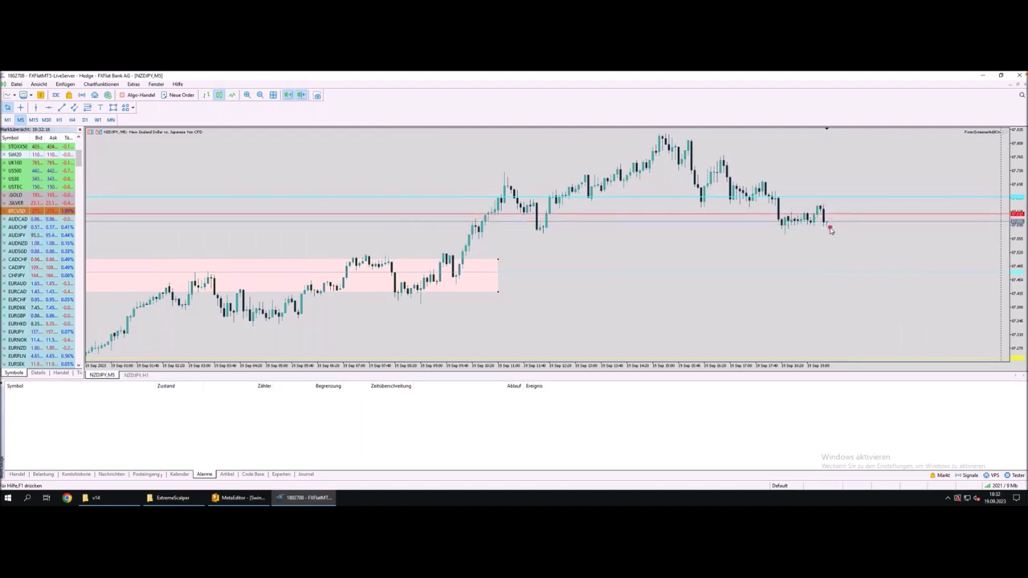
mouse_move(830, 228)
left_mouse_down()
mouse_move(845, 195)
mouse_move(827, 201)
left_mouse_up()
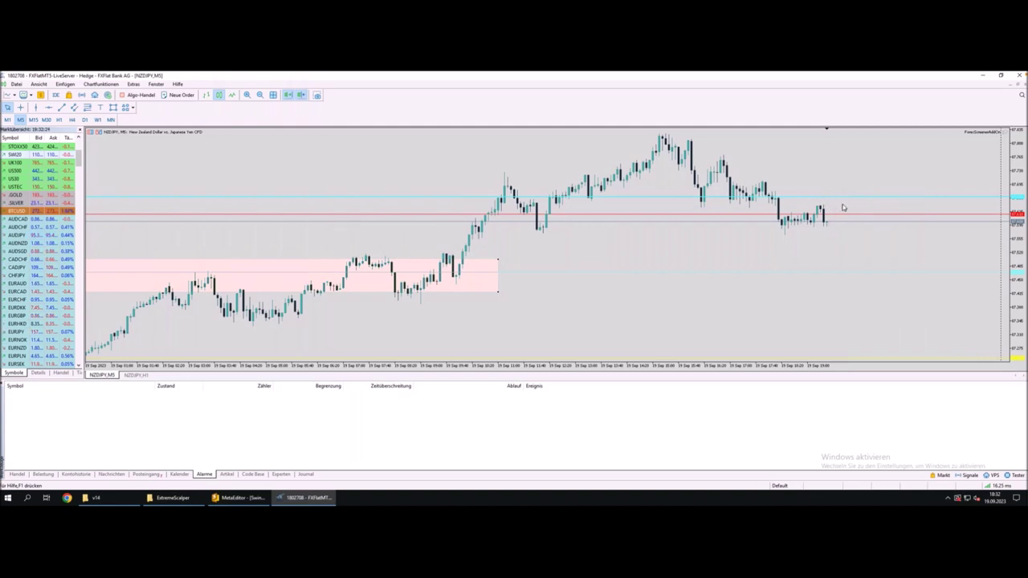
left_click_drag(839, 199, 845, 209)
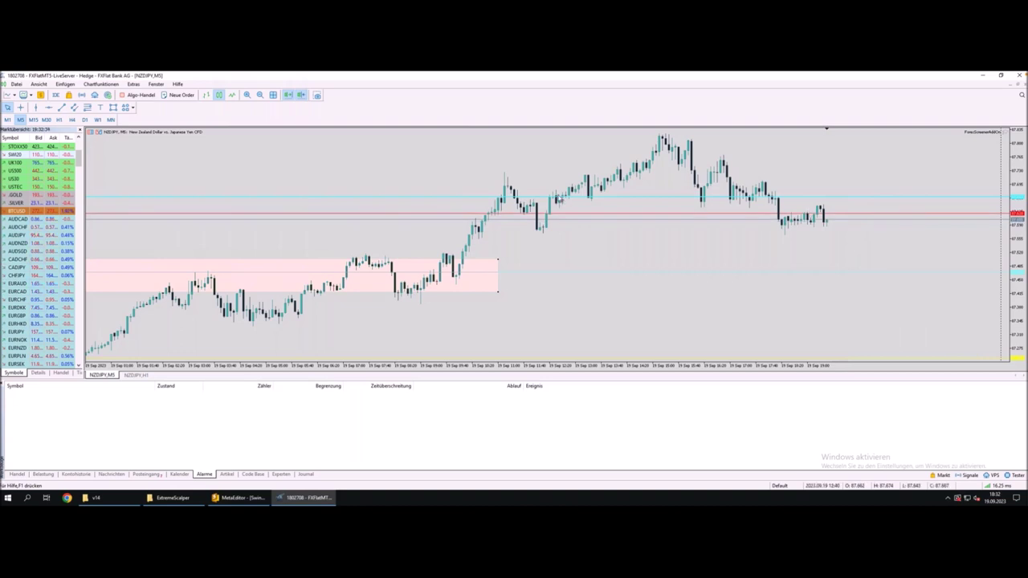
Add the Relative Strength Index with period 14, applied to Close, to the NZDJPY M5 chart and hide the Navigator.
key("minus")
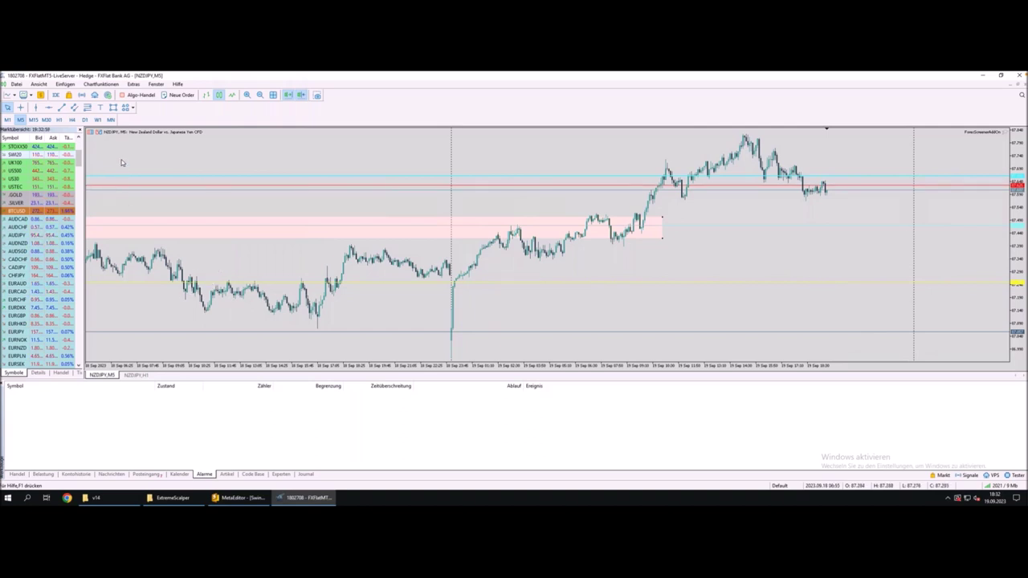
key("ctrl+n")
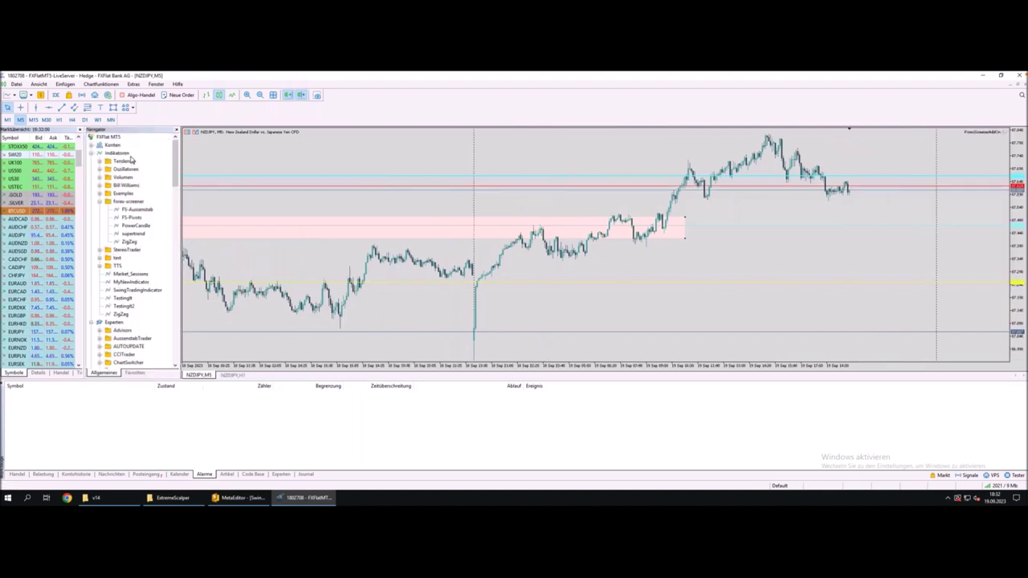
left_click(125, 170)
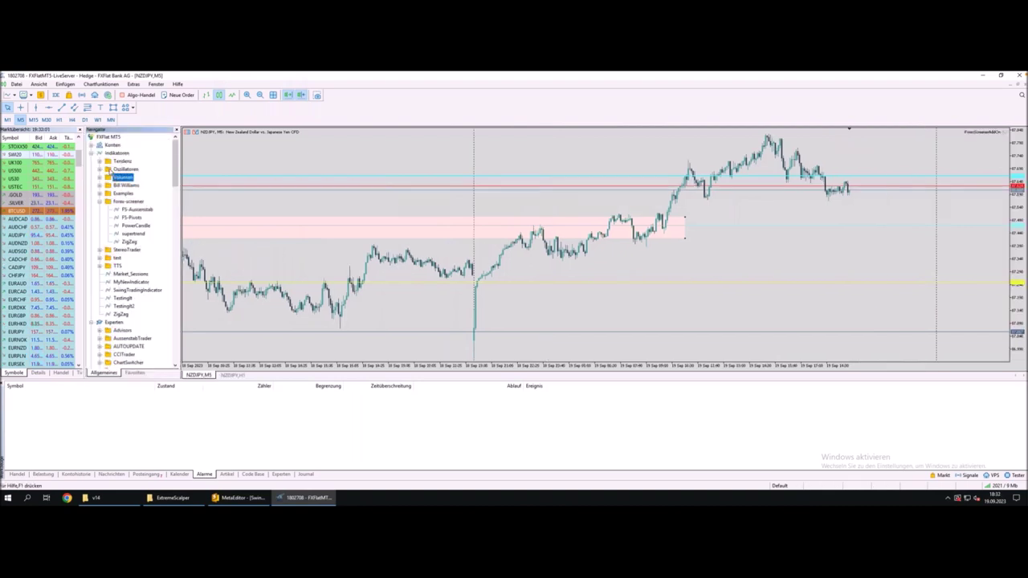
left_click(99, 169)
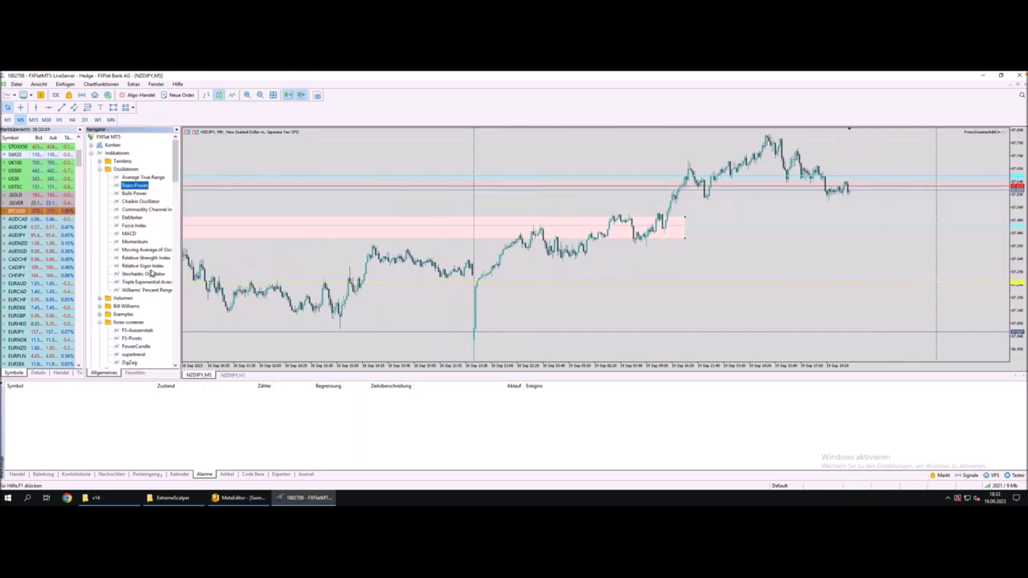
left_click(151, 266)
double_click(157, 258)
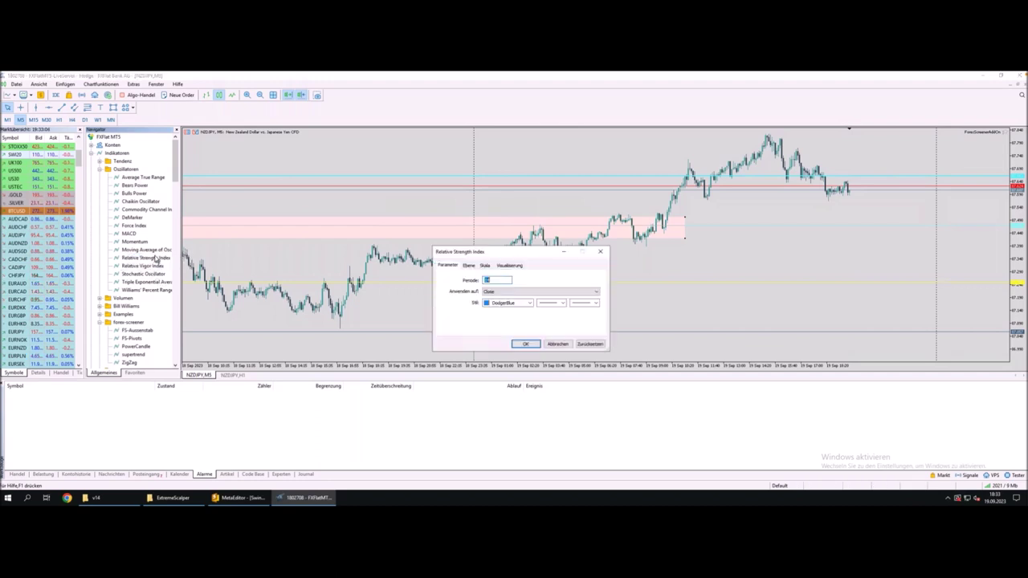
left_click(526, 344)
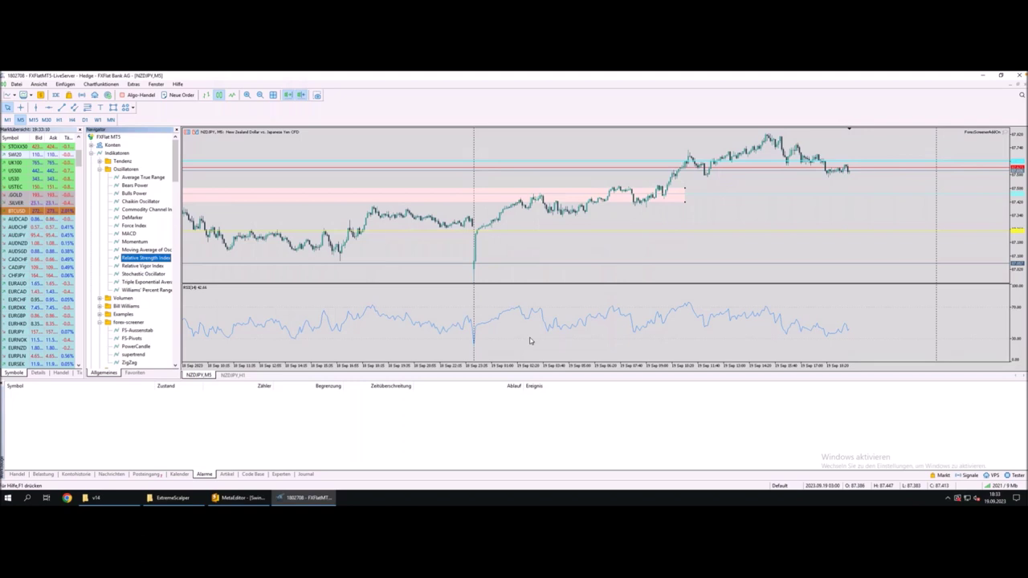
left_click(282, 215)
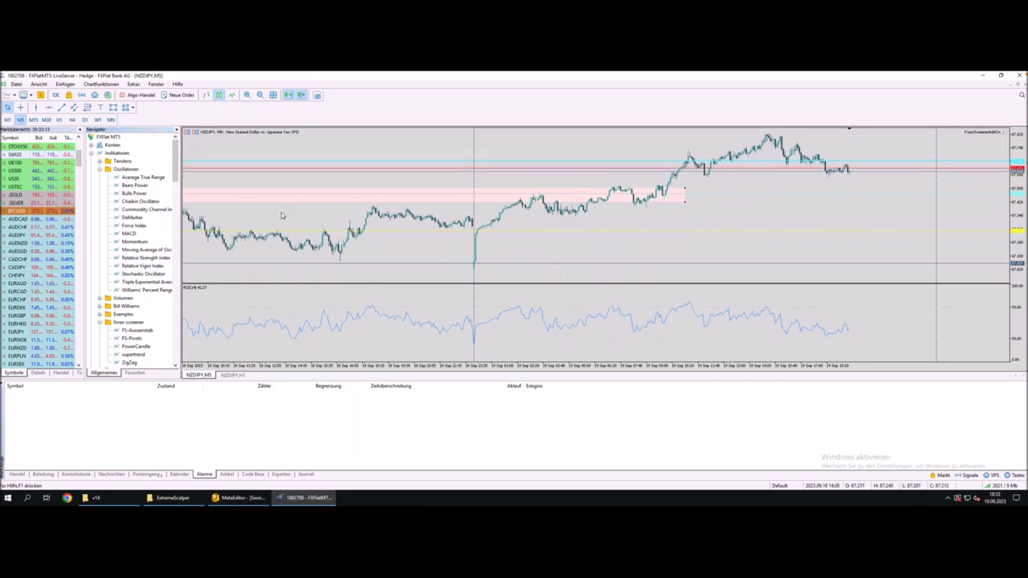
key("ctrl+n")
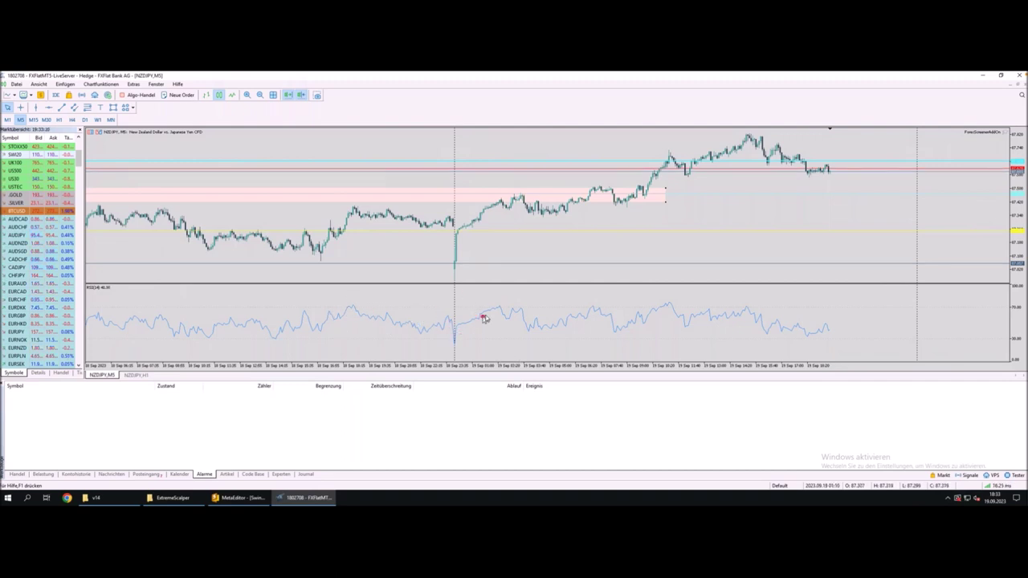
Compare the 19 Sep price rise towards R2 with the RSI peak around 10:20.
mouse_move(494, 315)
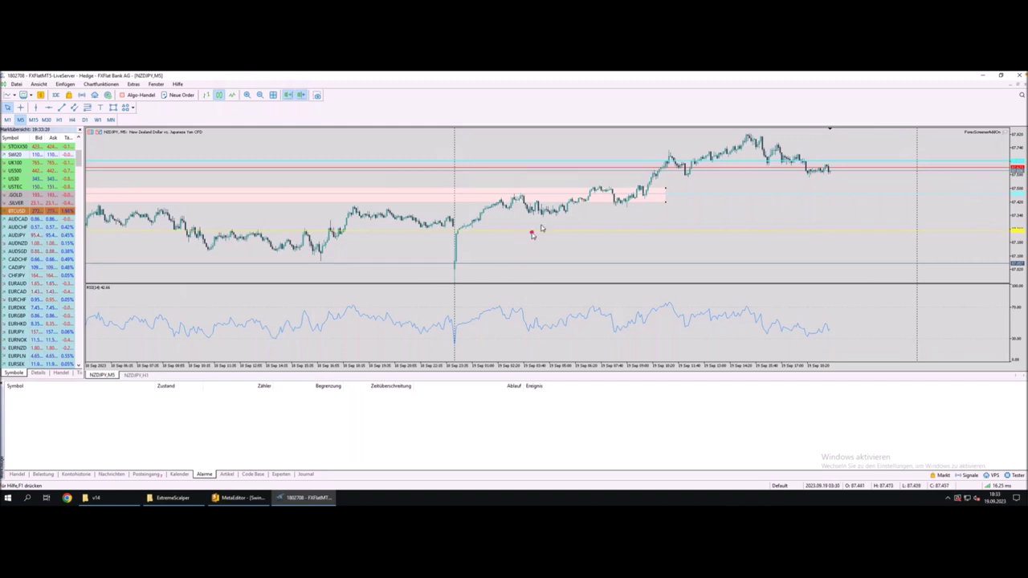
left_click_drag(637, 195, 660, 172)
mouse_move(660, 161)
left_mouse_down()
mouse_move(689, 162)
mouse_move(645, 160)
left_mouse_up()
left_click_drag(655, 312, 669, 301)
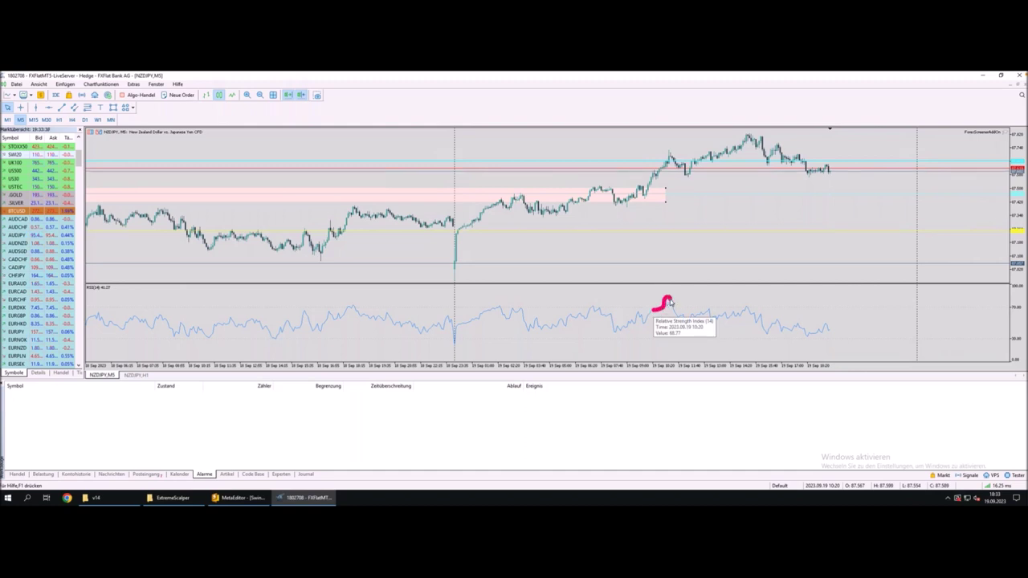
left_click_drag(660, 307, 669, 311)
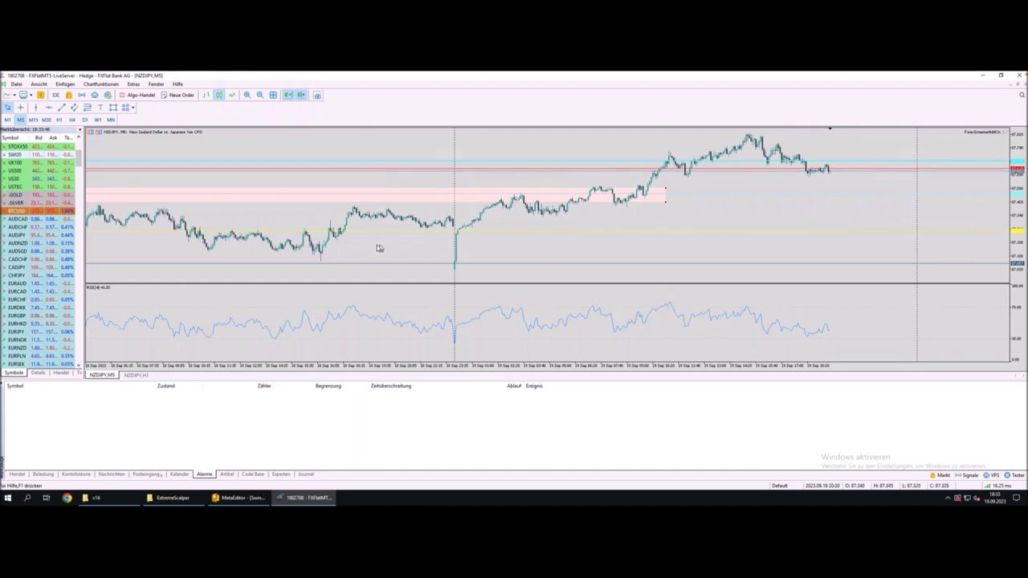
Examine the RSI against its upper and lower levels for 15 Sep and compare its 02:45 low with the price low.
key("minus")
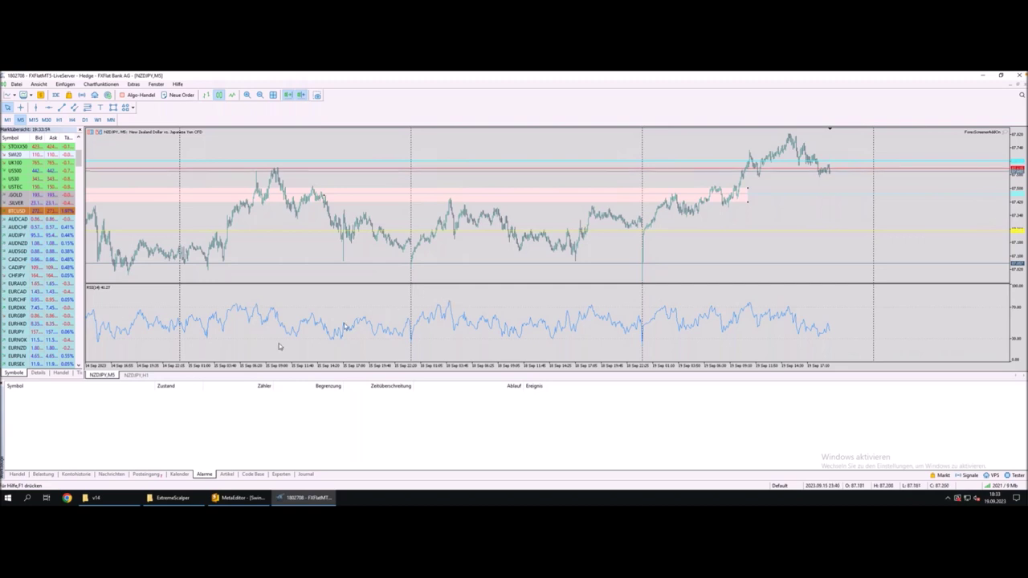
left_click_drag(180, 340, 408, 340)
left_click_drag(179, 306, 411, 311)
left_click_drag(206, 273, 205, 258)
left_click_drag(206, 346, 209, 187)
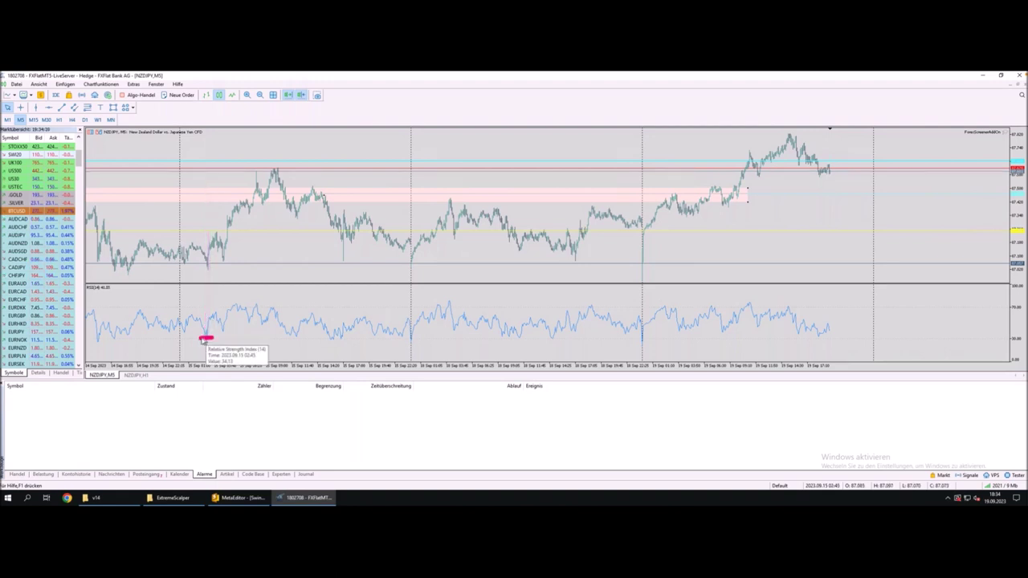
left_click_drag(203, 338, 214, 337)
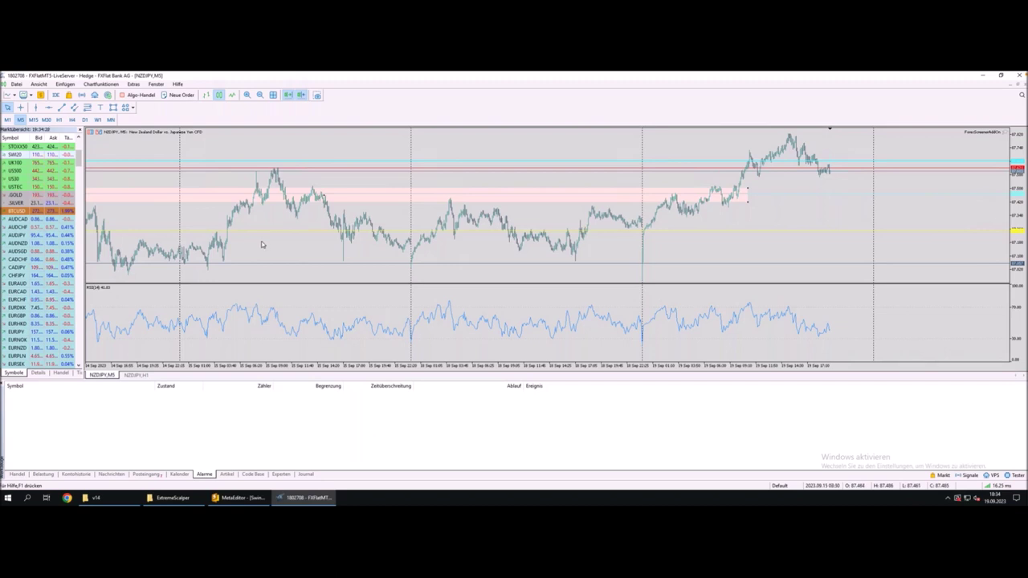
Switch back to the Forex Screener results page in Safari.
key("ctrl+Left")
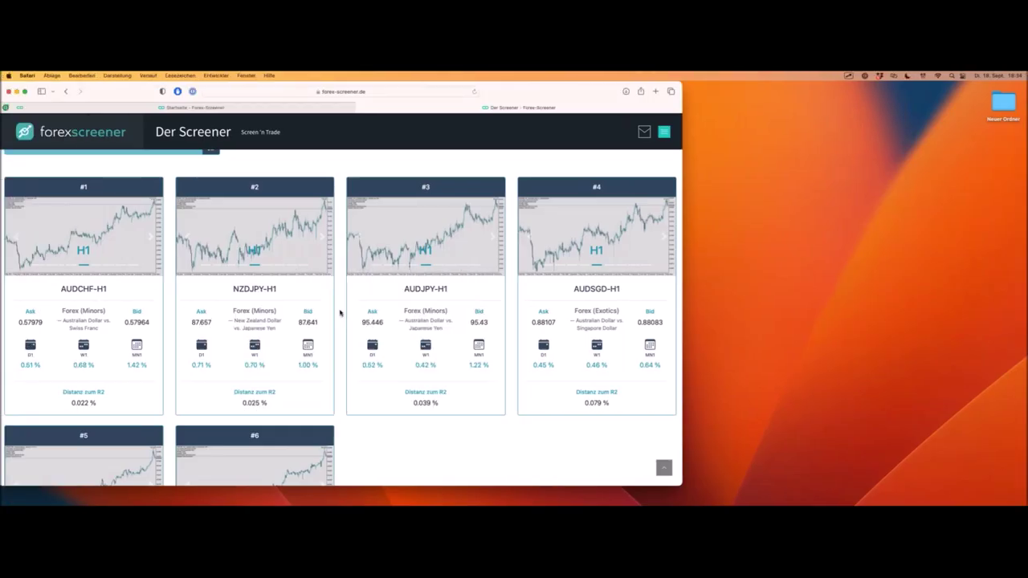
Remove the Distanz zum R2 filter from the daily pivot distances and clear the "pivot" filter search.
scroll(318, 274, "up", 10)
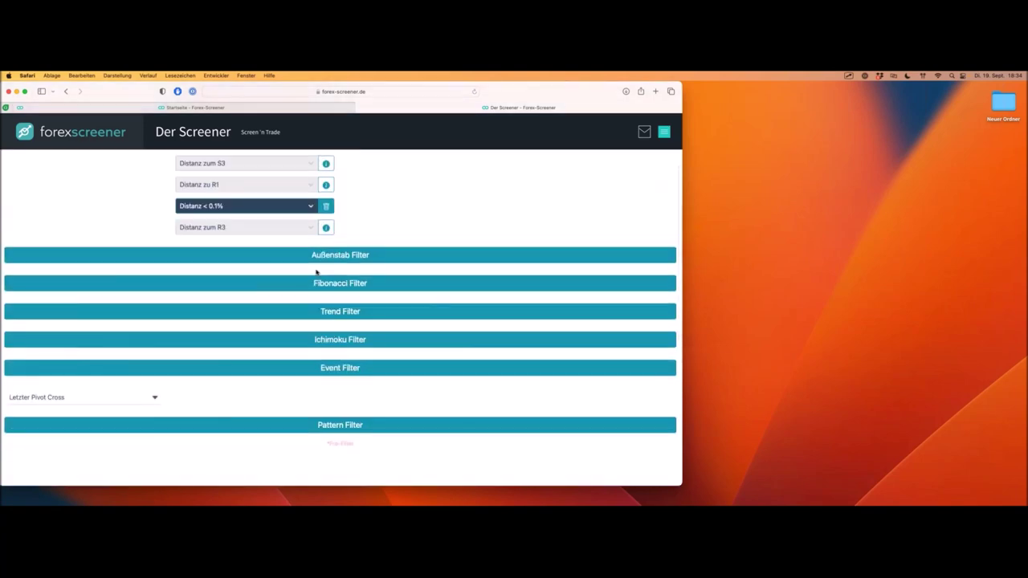
scroll(317, 273, "up", 2)
left_click(327, 297)
scroll(327, 298, "up", 3)
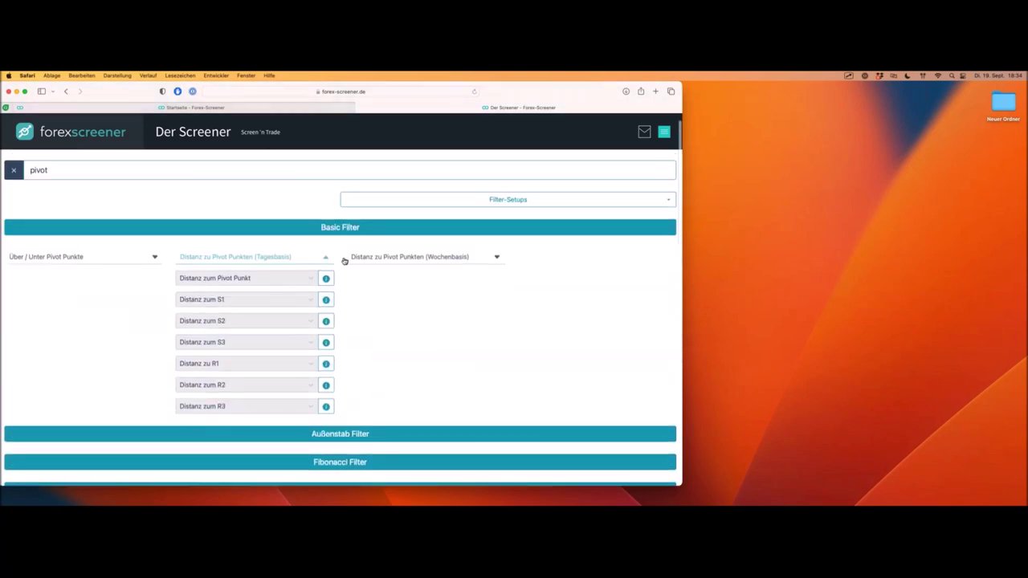
left_click(14, 169)
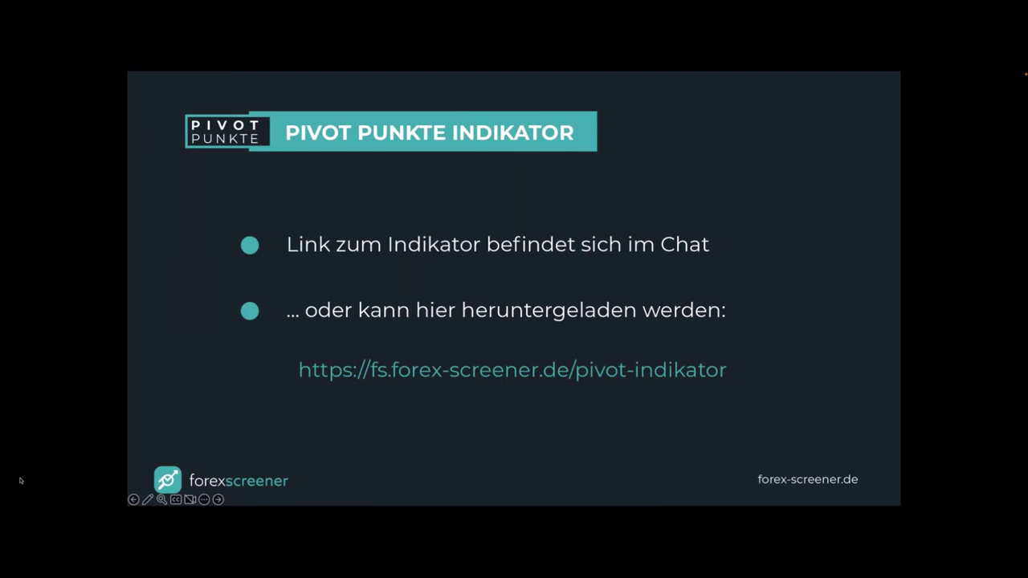
key("Right")
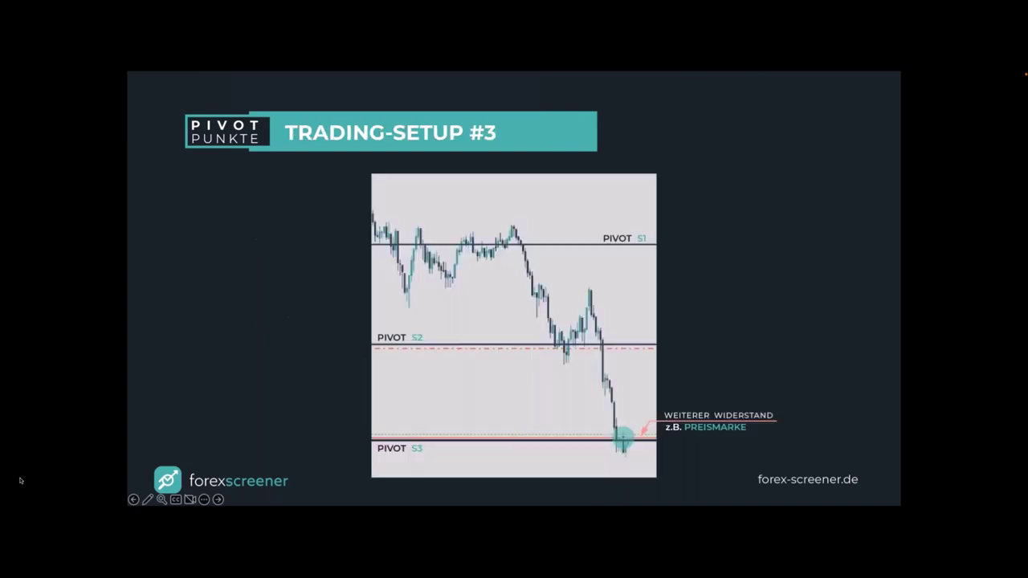
key("Right")
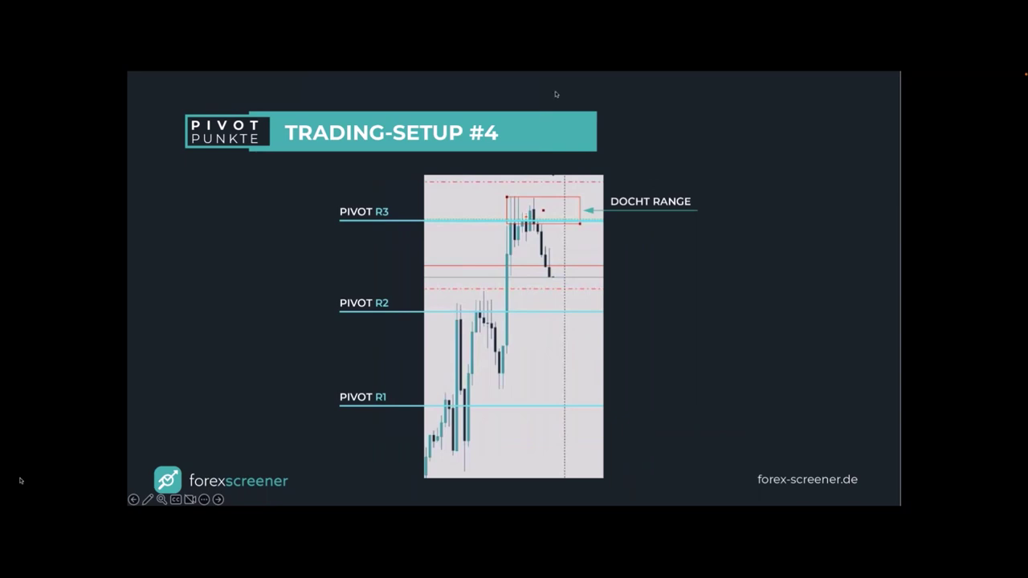
key("Left")
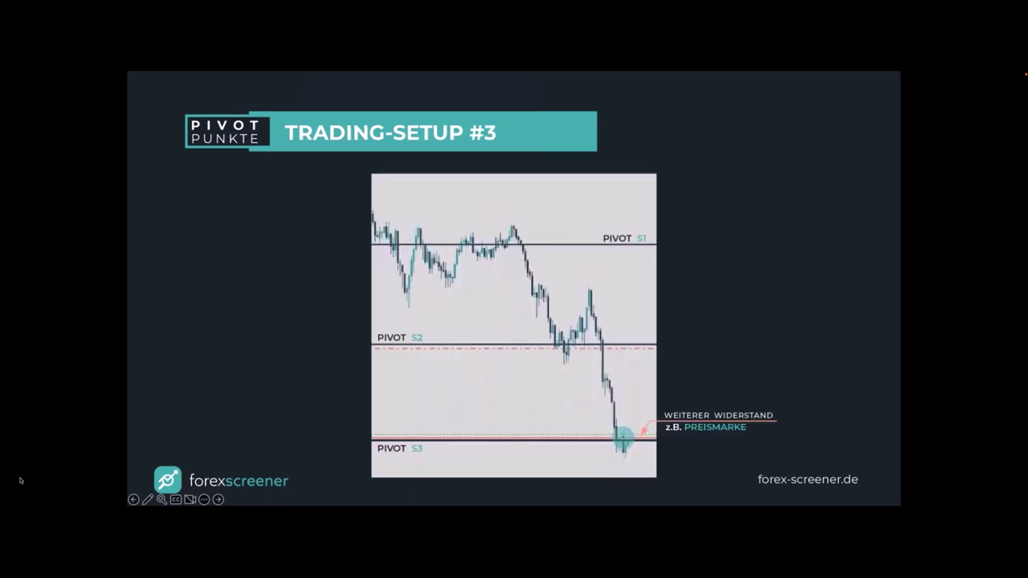
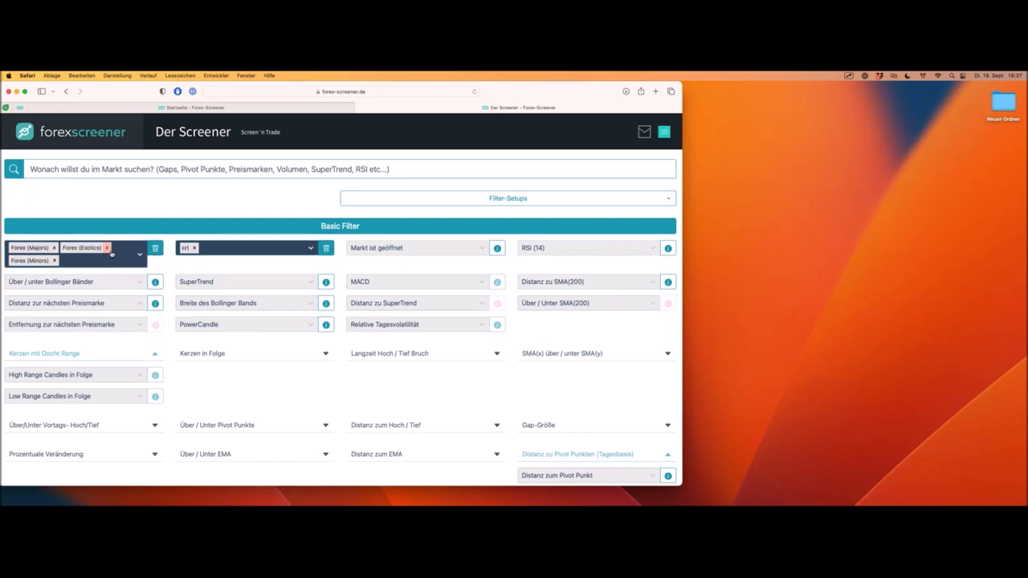
Remove Forex (Exotics) from the asset category and set High Range Candles in Folge to 3 Kerzen in Folge.
scroll(107, 250, "down", 10)
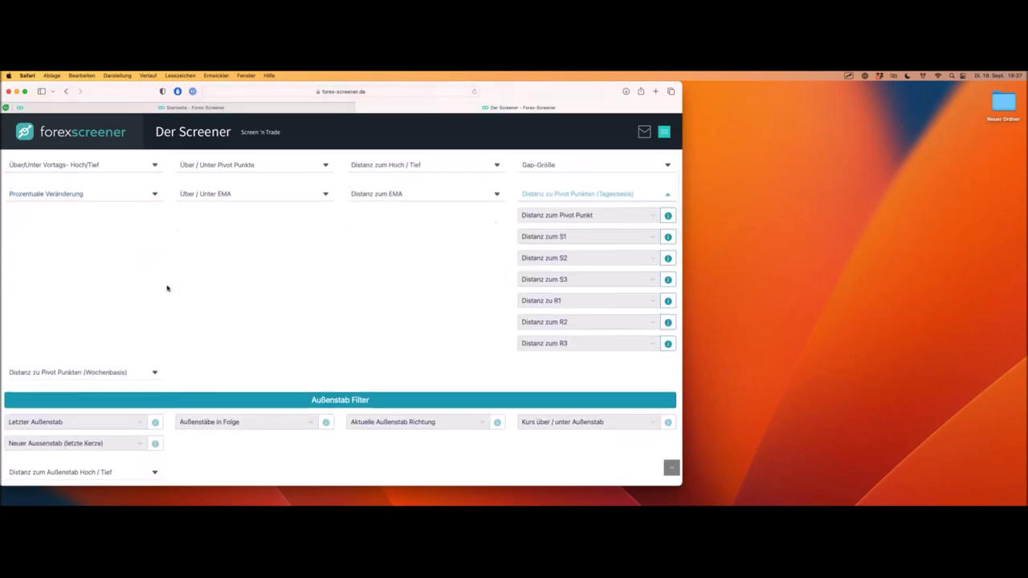
scroll(167, 287, "down", 10)
scroll(167, 288, "up", 15)
scroll(120, 265, "up", 10)
scroll(80, 233, "down", 2)
scroll(56, 263, "up", 1)
left_click(58, 306)
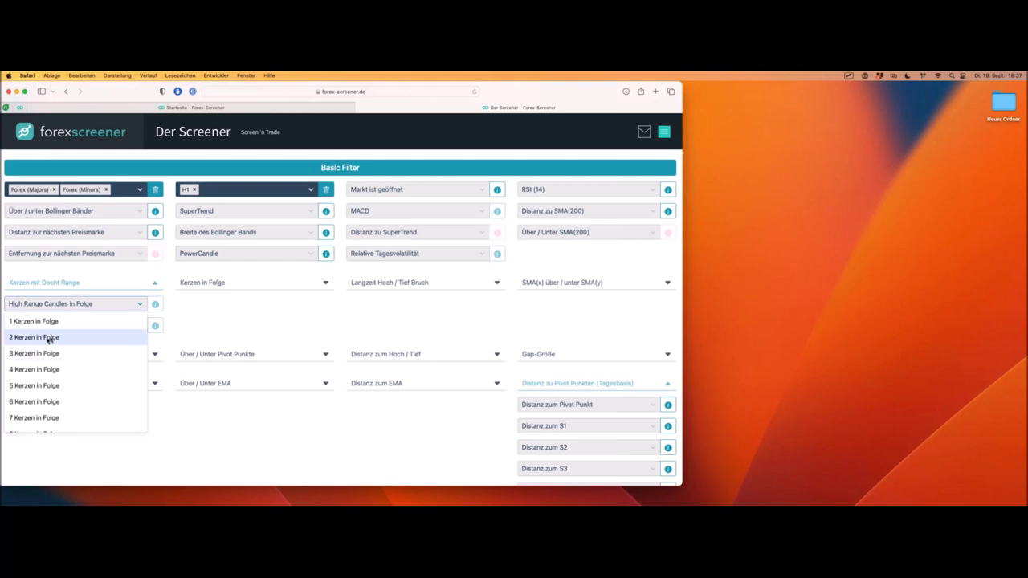
left_click(49, 353)
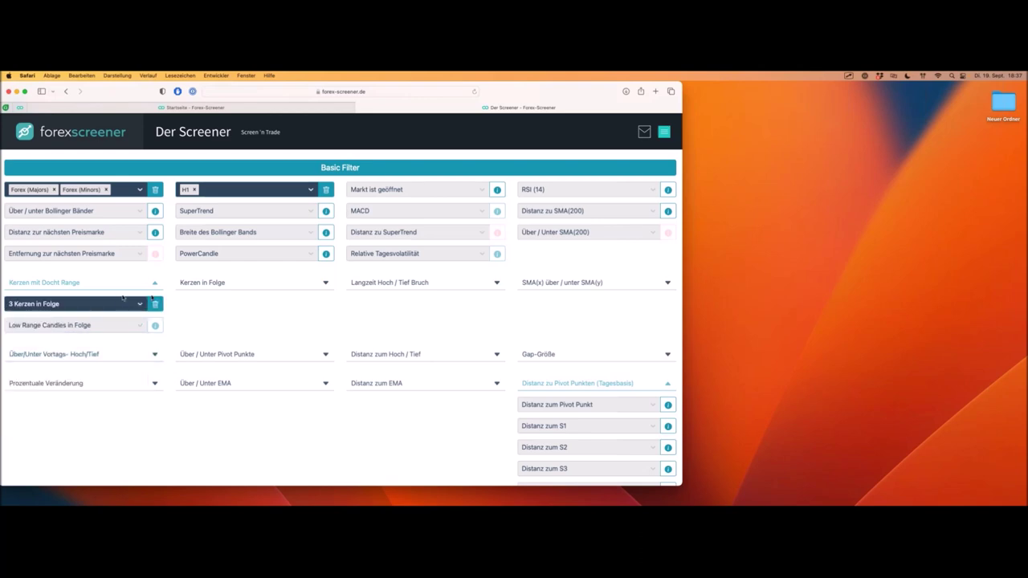
Clear the Asset-Kategorie and Zeitintervall filters while keeping the High Range Candles filter.
scroll(168, 282, "down", 5)
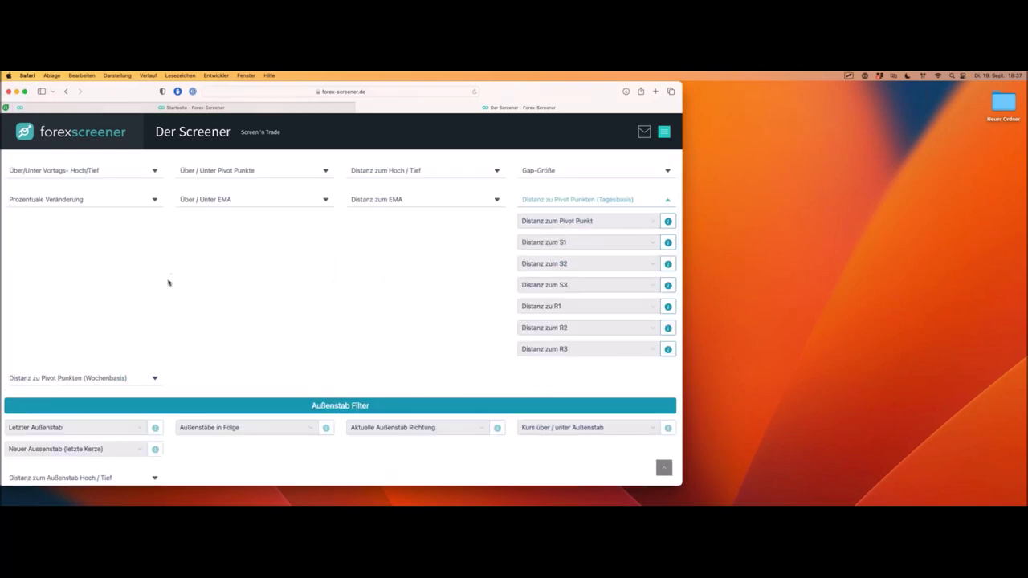
scroll(168, 282, "down", 10)
scroll(168, 282, "down", 5)
scroll(168, 281, "up", 15)
scroll(168, 283, "up", 3)
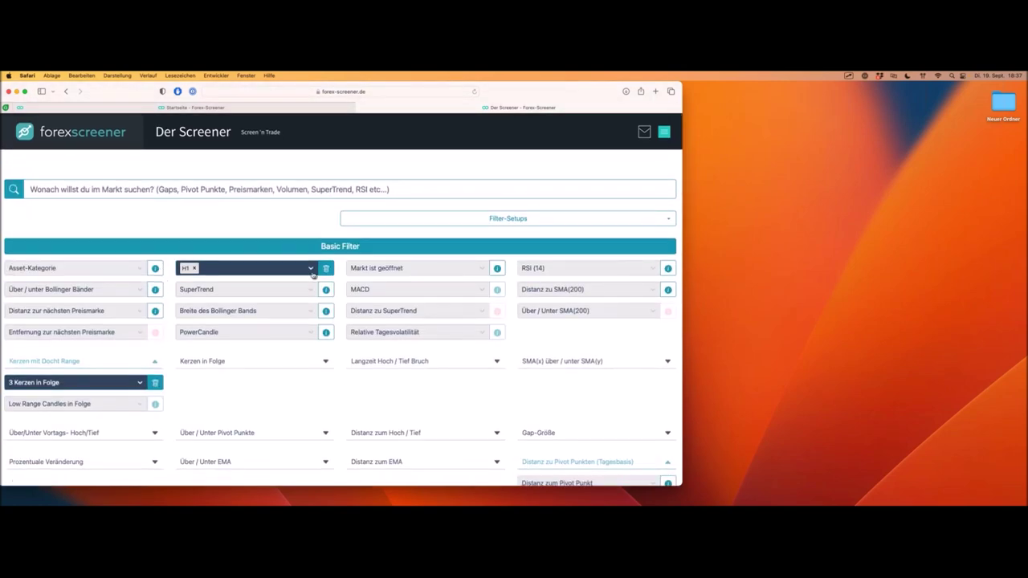
scroll(231, 282, "down", 20)
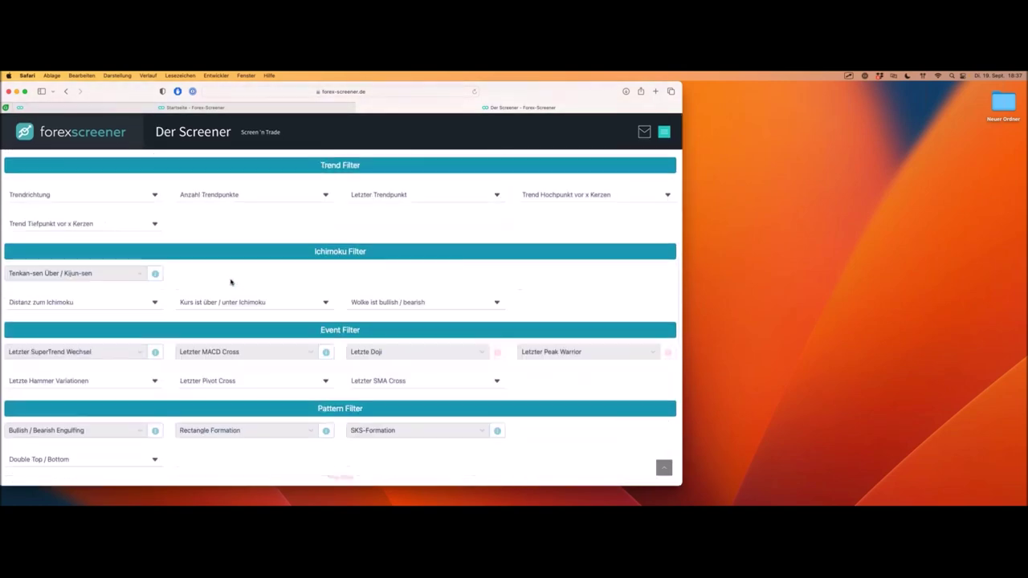
Review the High Range Candles results and view the latest candles of the WTI_X3 H1 chart in MetaTrader.
scroll(231, 282, "down", 3)
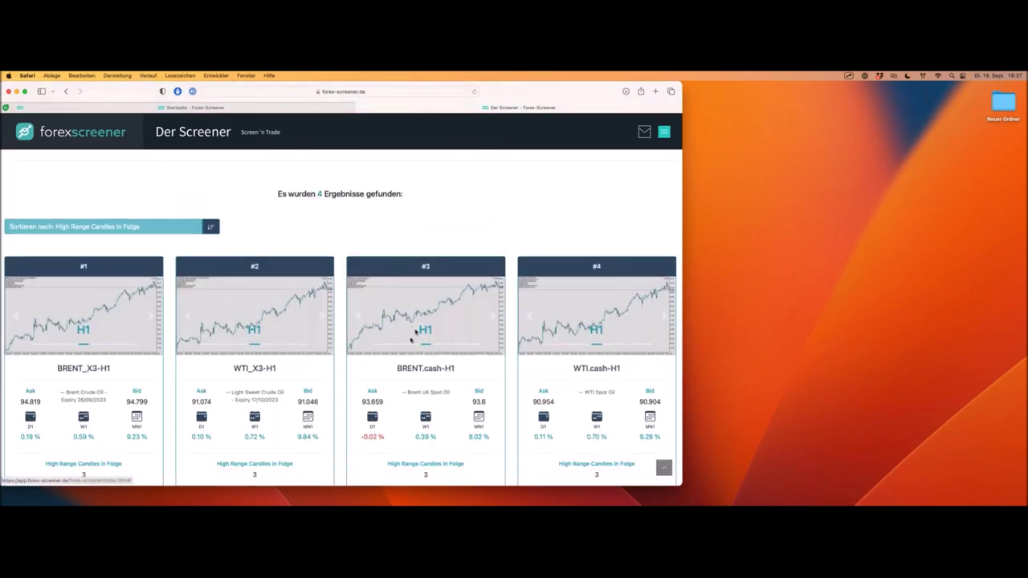
scroll(415, 302, "down", 1)
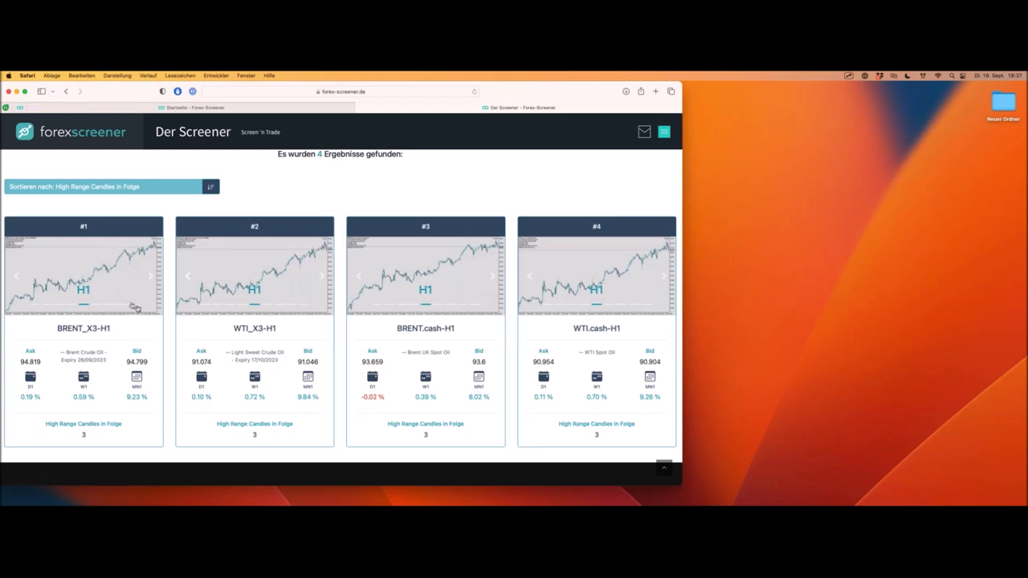
left_click(213, 337)
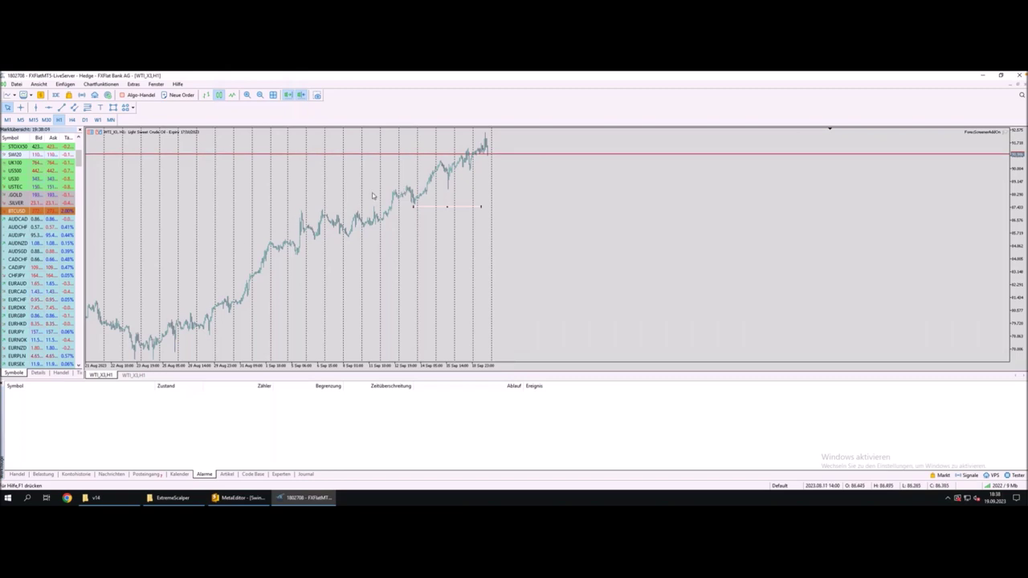
key("plus")
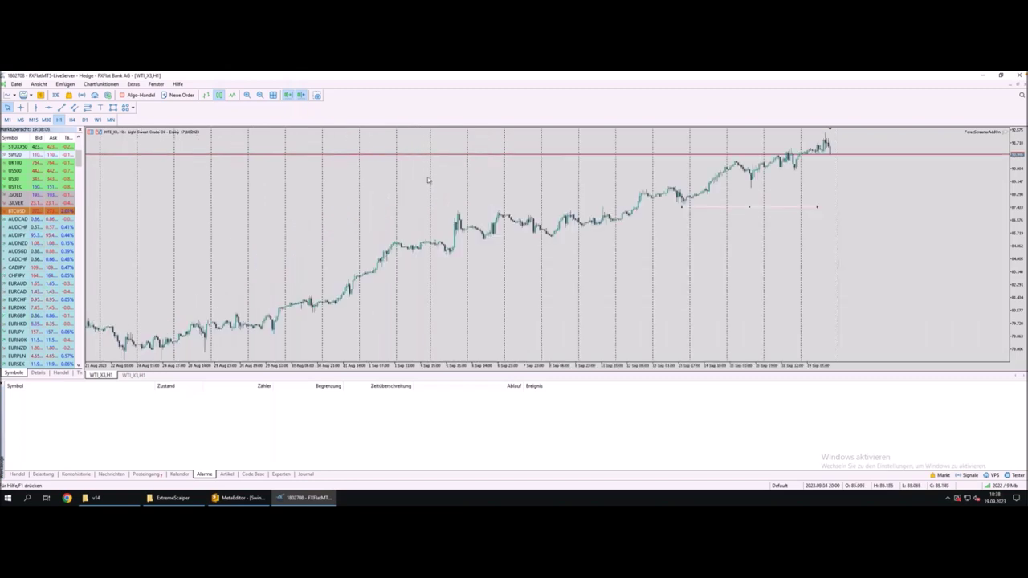
key("plus")
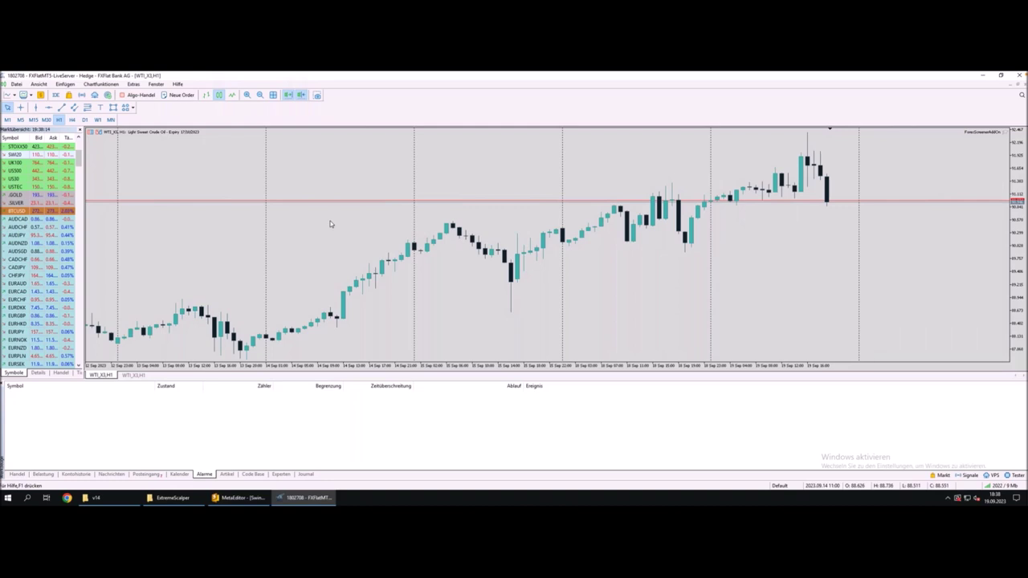
key("plus")
Examine the upper wicks of the 19 Sep 16:00 to 18:00 candles on WTI_X3 H1 and their overlapping range.
left_click(838, 264)
left_click(820, 190)
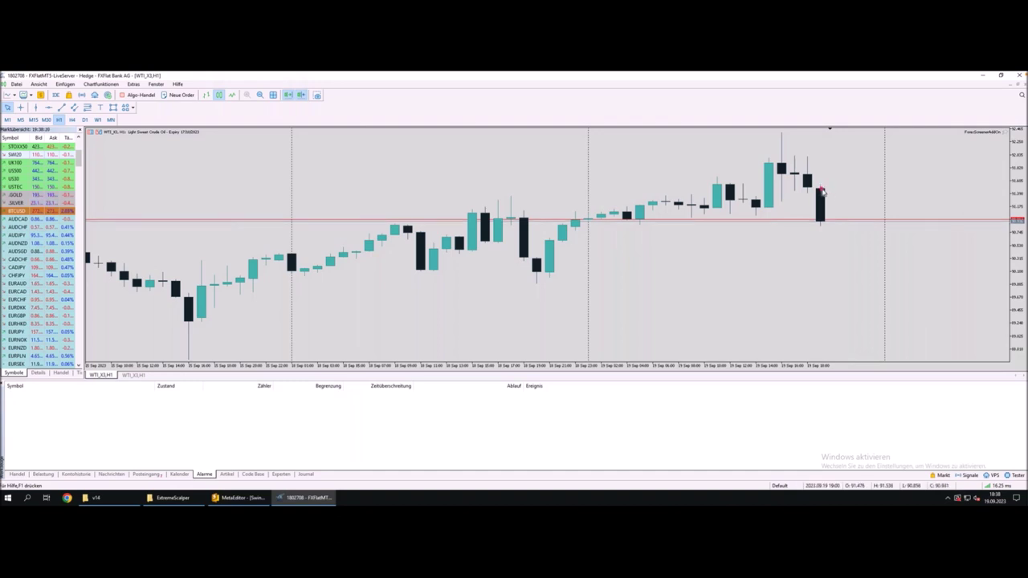
left_click(826, 189)
left_click(820, 192)
left_click(821, 195)
left_click(811, 188)
mouse_move(810, 188)
left_mouse_down()
mouse_move(773, 184)
mouse_move(792, 193)
mouse_move(777, 135)
mouse_move(811, 130)
mouse_move(818, 217)
mouse_move(775, 218)
mouse_move(776, 133)
left_mouse_up()
left_click_drag(806, 156, 806, 172)
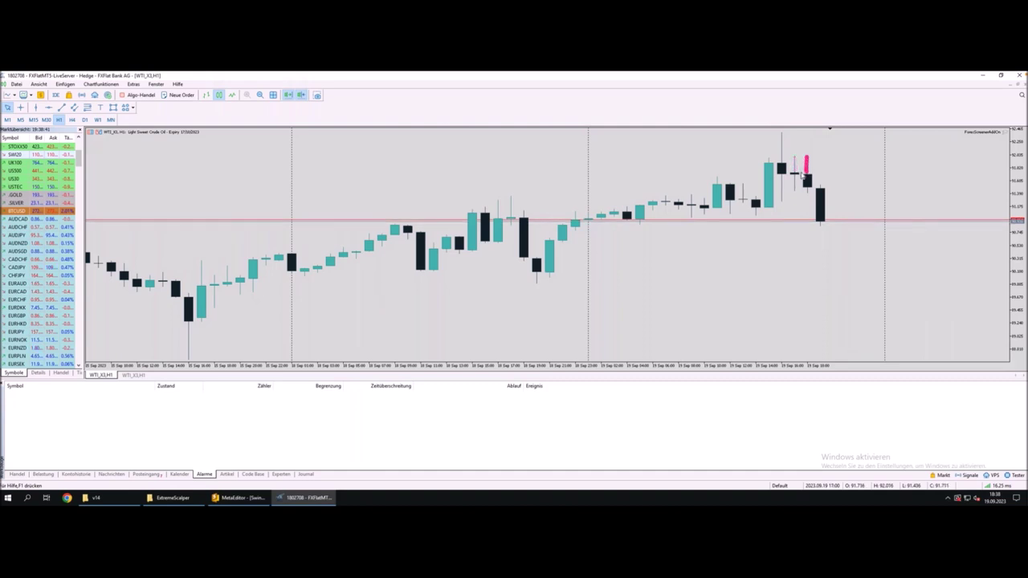
mouse_move(809, 159)
left_mouse_down()
mouse_move(809, 173)
mouse_move(795, 173)
left_mouse_up()
left_click_drag(781, 138, 781, 150)
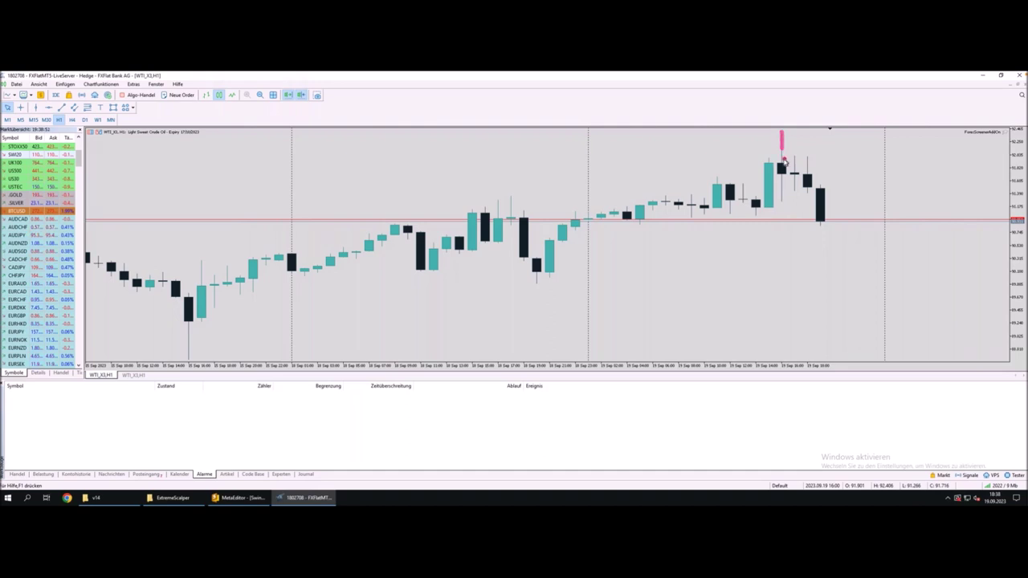
mouse_move(787, 158)
left_mouse_down()
mouse_move(810, 157)
mouse_move(781, 165)
left_mouse_up()
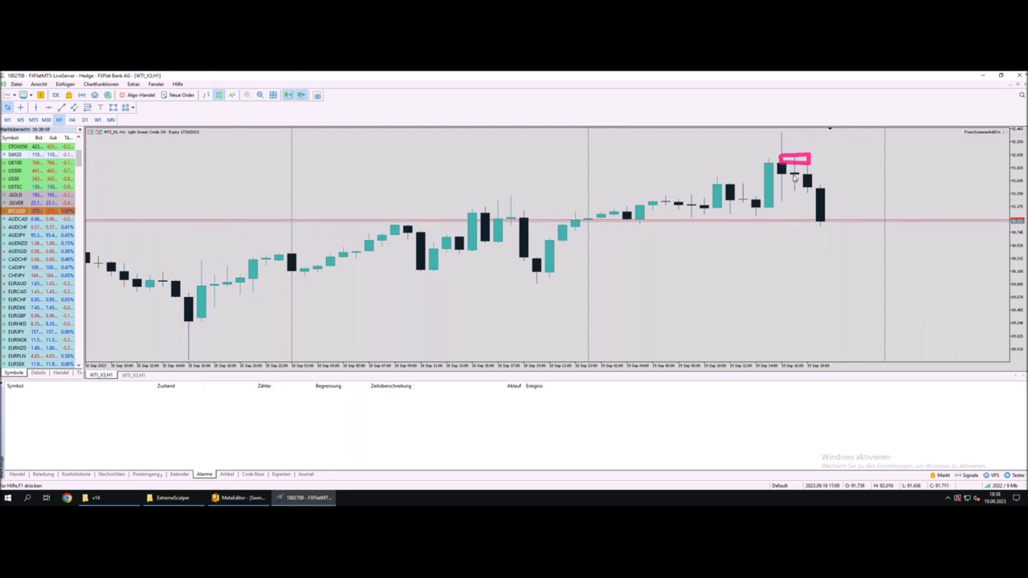
Compare the 18 Sep afternoon highs and following drop with the wick range at the 19 Sep high.
mouse_move(795, 178)
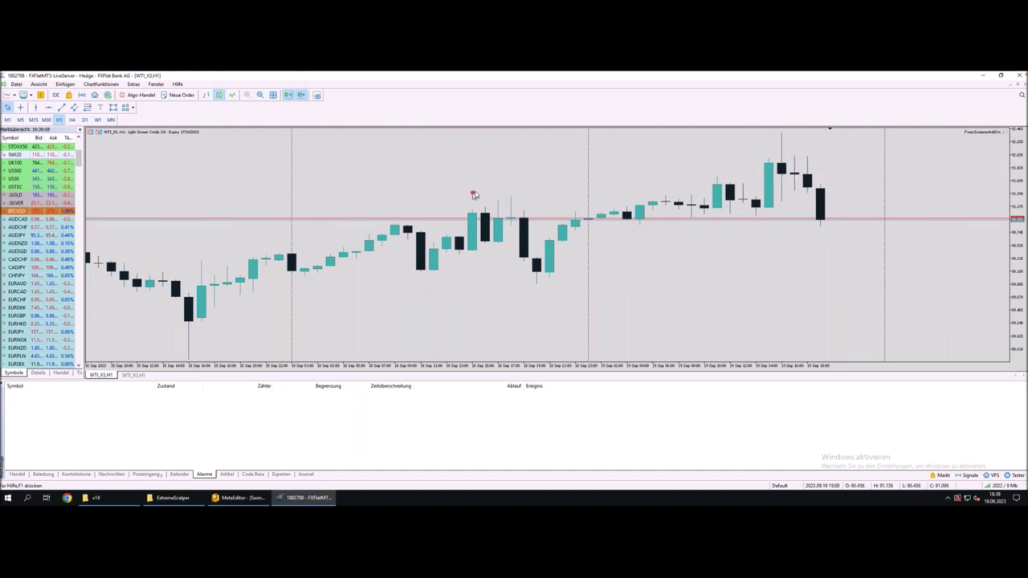
mouse_move(469, 217)
left_mouse_down()
mouse_move(516, 215)
mouse_move(515, 204)
mouse_move(465, 208)
mouse_move(520, 231)
mouse_move(541, 273)
mouse_move(520, 264)
mouse_move(548, 286)
mouse_move(550, 259)
left_mouse_up()
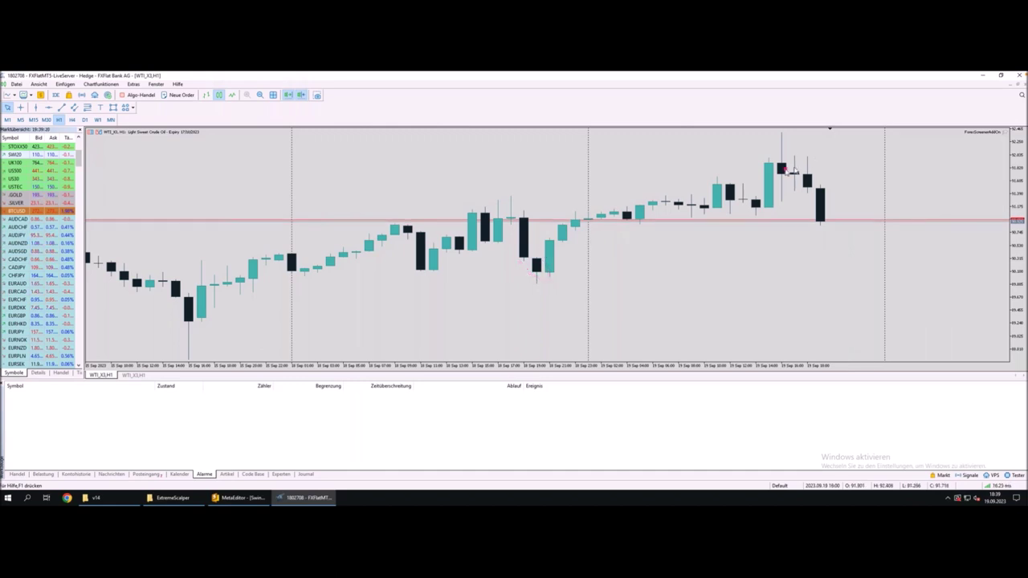
left_click_drag(807, 165, 820, 192)
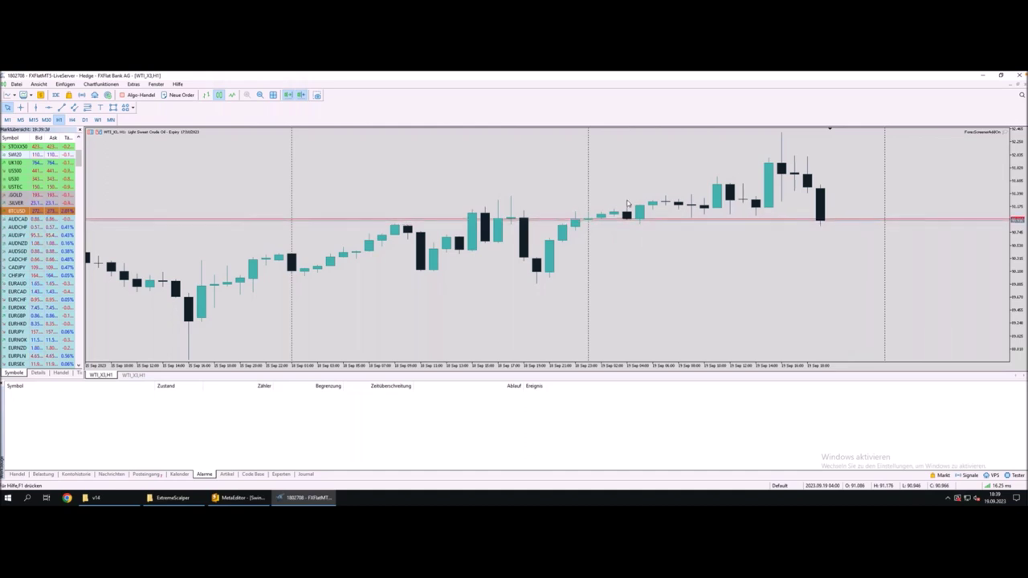
Switch back to the Forex Screener page in Safari and view the list of saved Filter-Setups.
key("ctrl+Left")
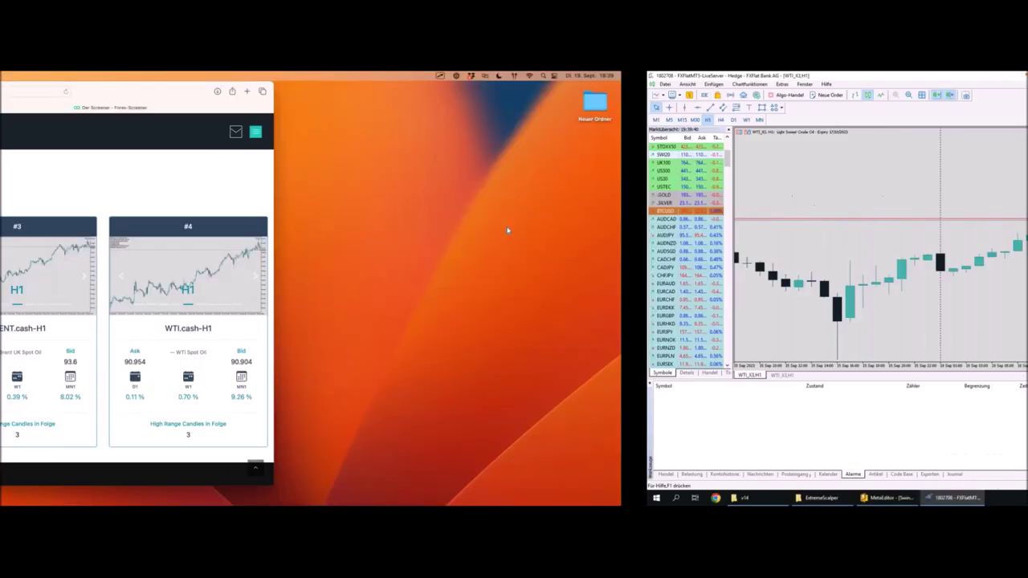
scroll(500, 199, "up", 10)
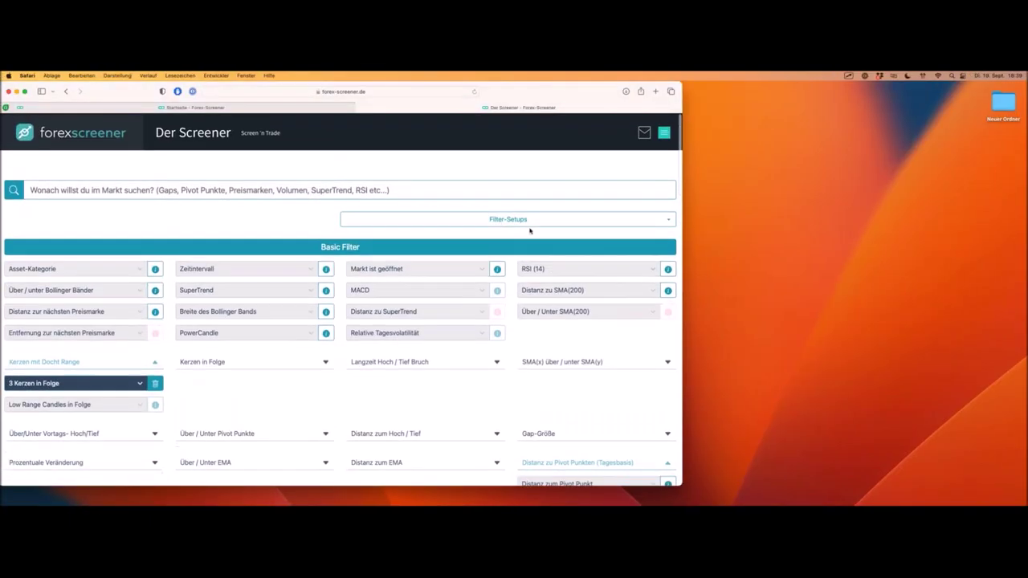
left_click(508, 218)
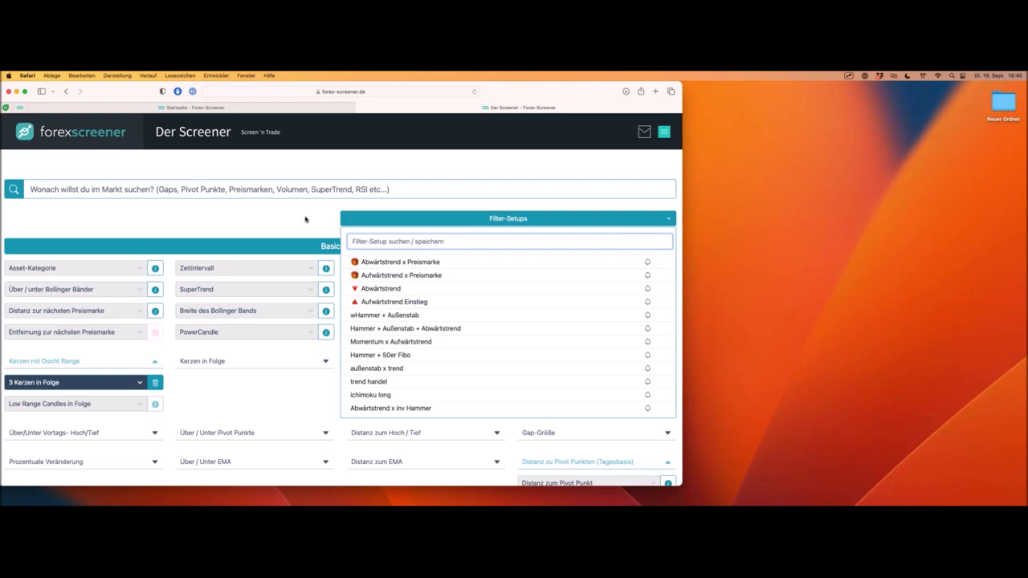
left_click(305, 219)
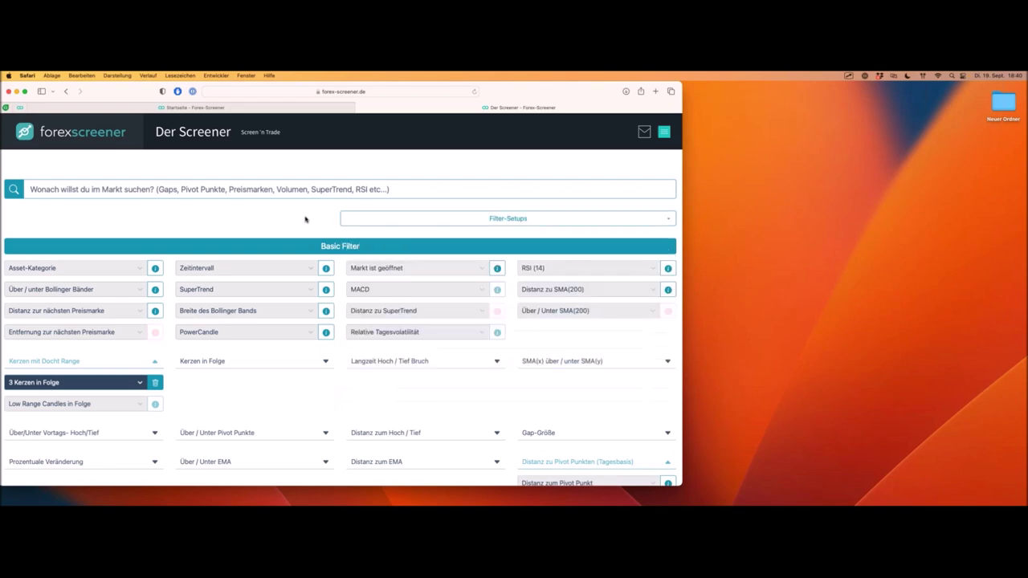
key("ctrl+Right")
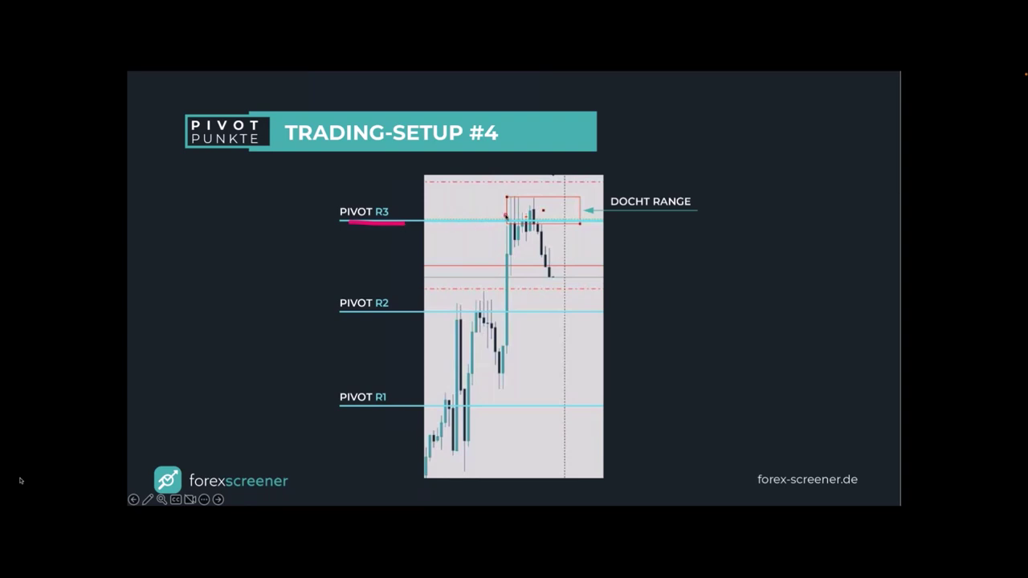
left_click_drag(579, 202, 498, 217)
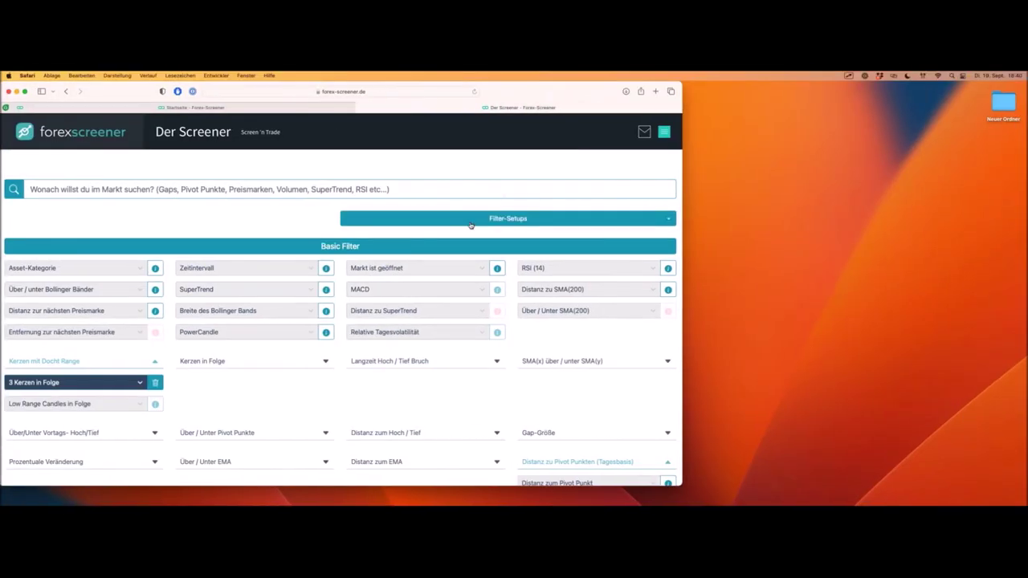
Clear the High Range Candles in Folge filter and set it again to 3 Kerzen in Folge.
left_click(157, 383)
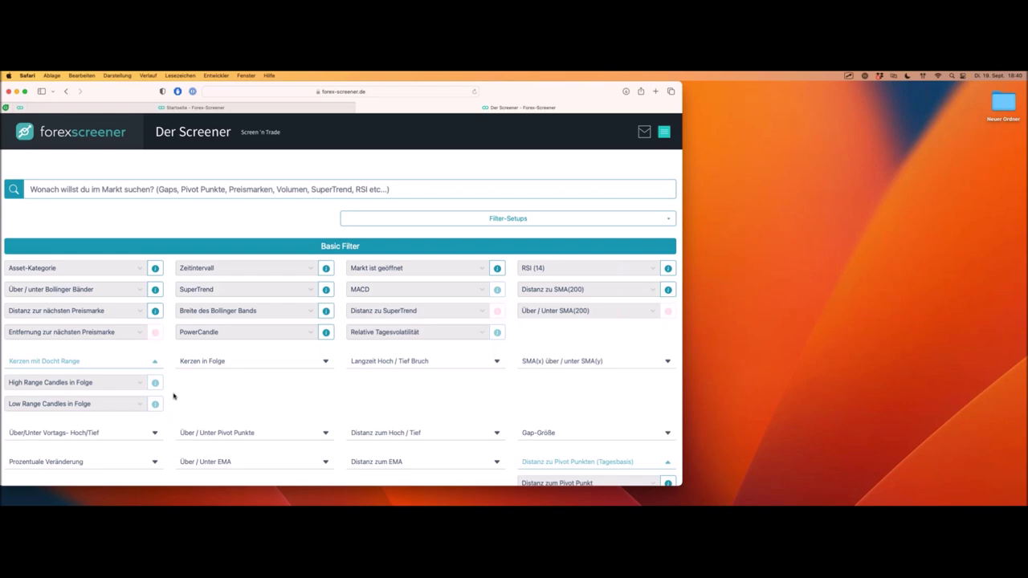
scroll(167, 394, "down", 3)
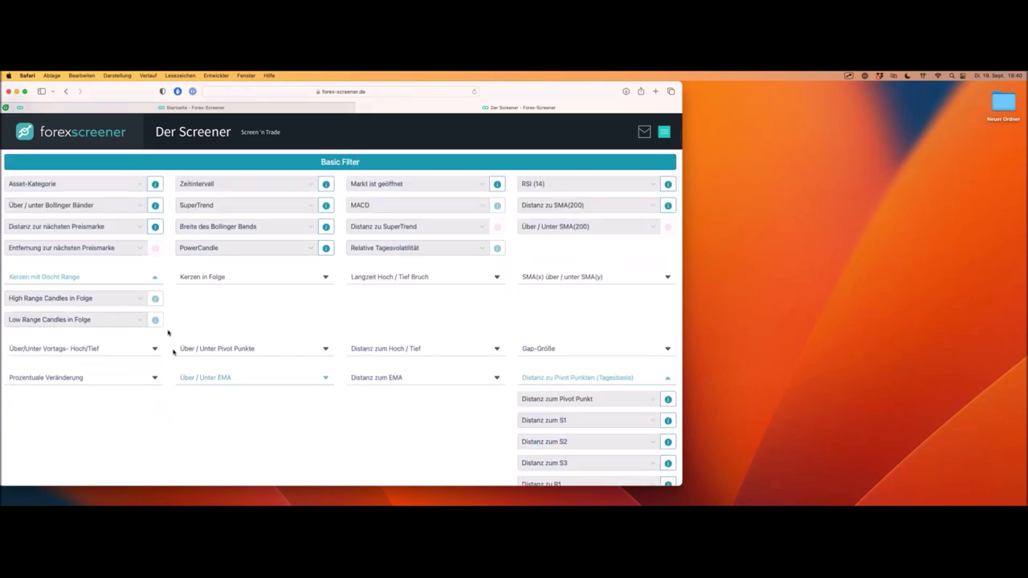
scroll(124, 331, "up", 1)
left_click(124, 331)
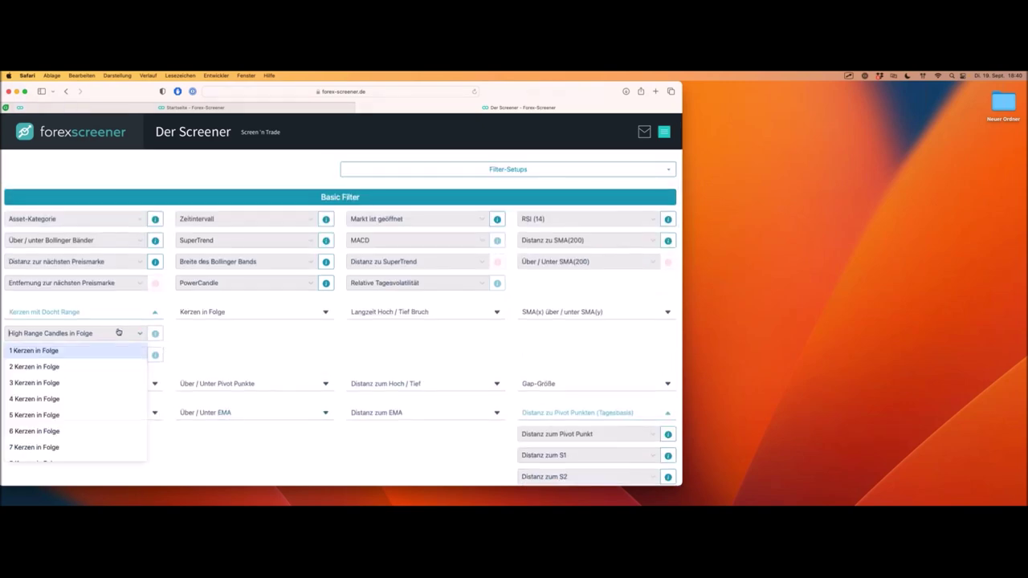
left_click(45, 383)
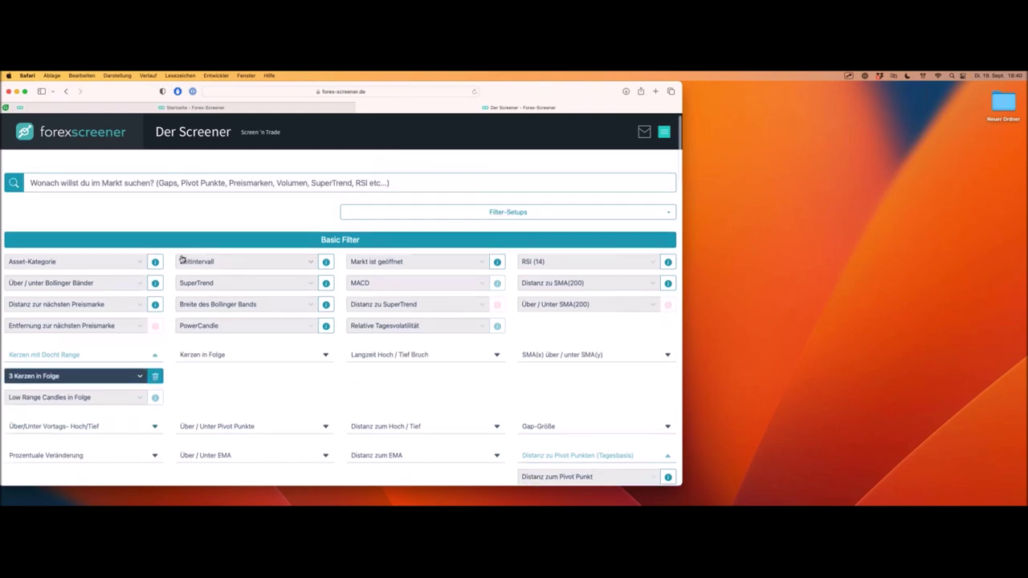
Set the daily-basis Distanz zum R3 filter to Distanz < 0.1% and check the results section.
scroll(181, 259, "down", 3)
scroll(182, 260, "down", 5)
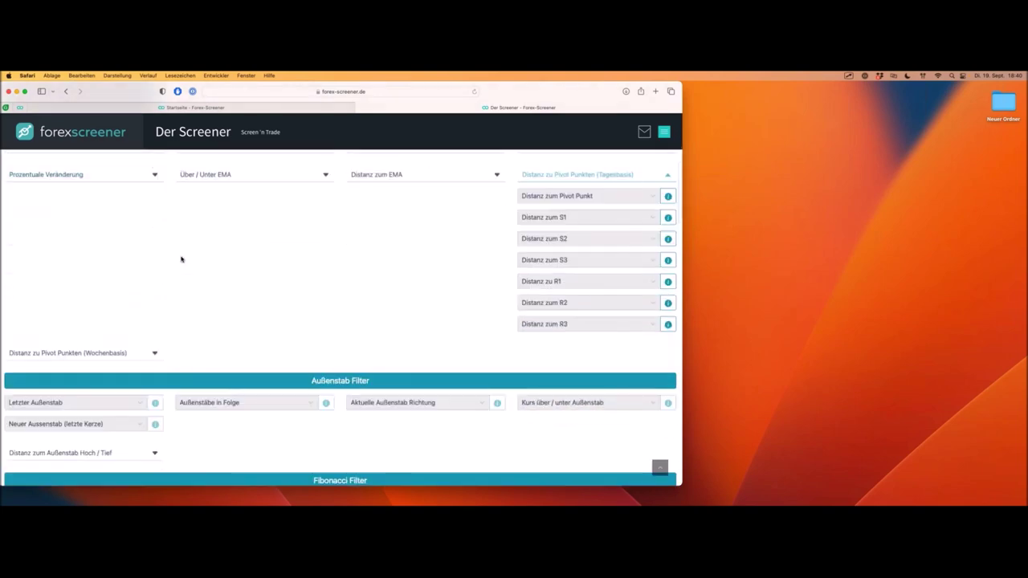
scroll(188, 264, "down", 3)
scroll(189, 264, "up", 10)
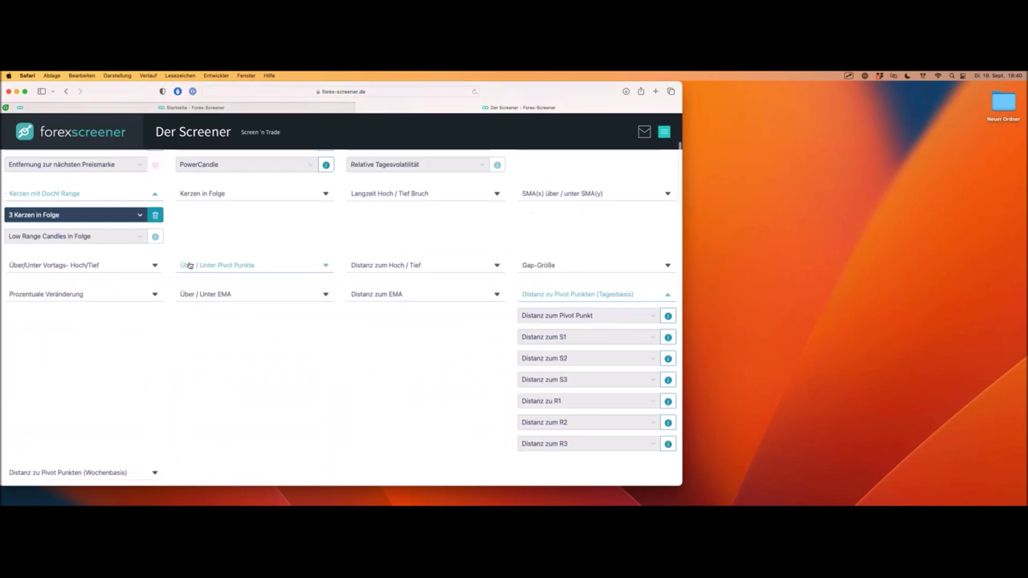
scroll(490, 296, "down", 2)
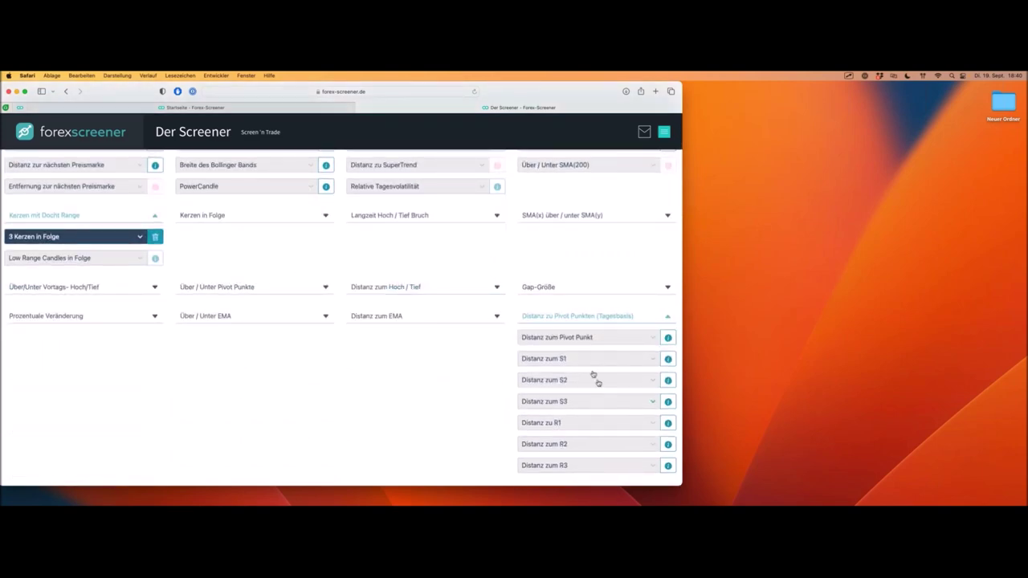
scroll(583, 359, "down", 2)
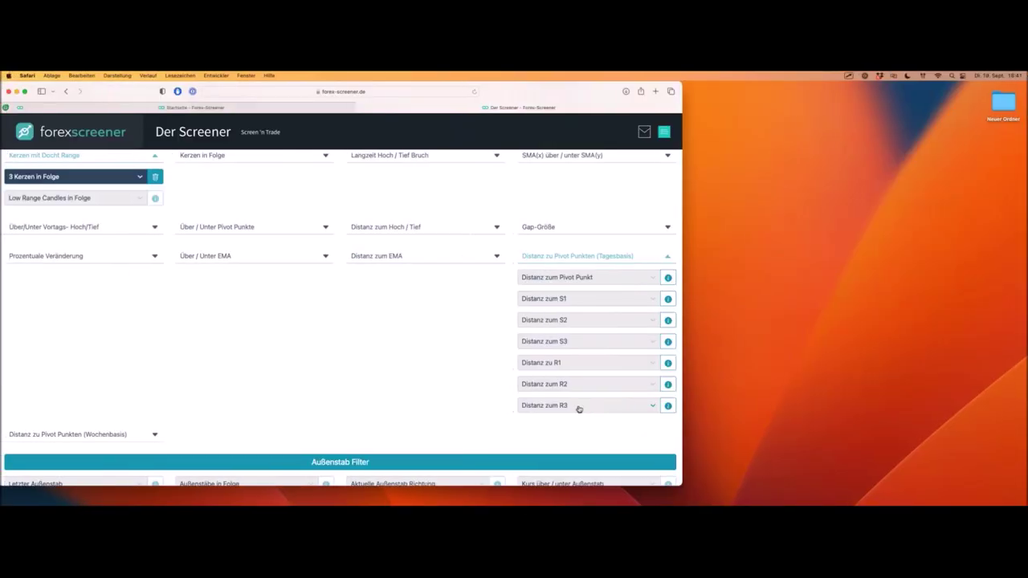
left_click(372, 406)
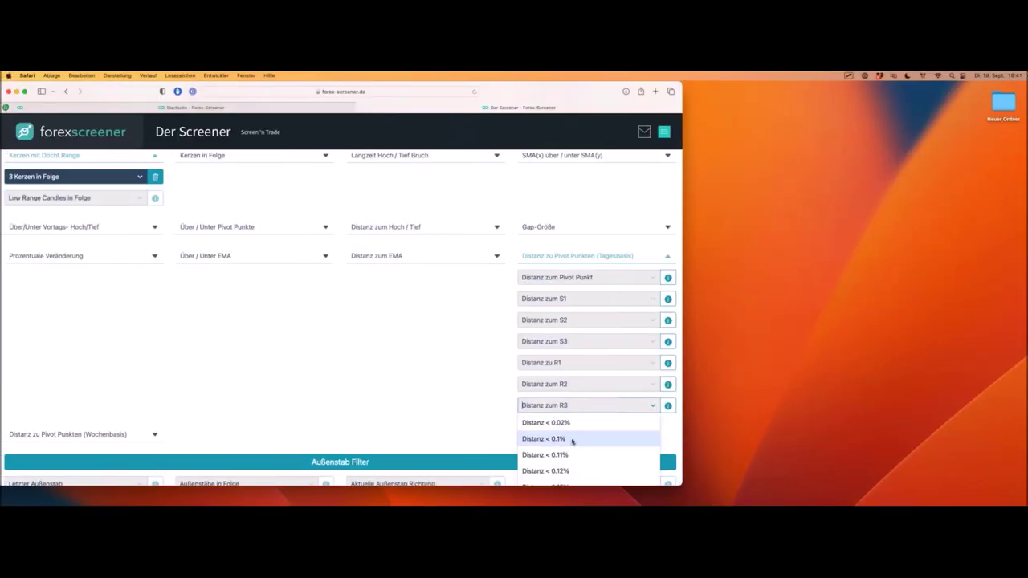
left_click(572, 441)
scroll(382, 306, "down", 15)
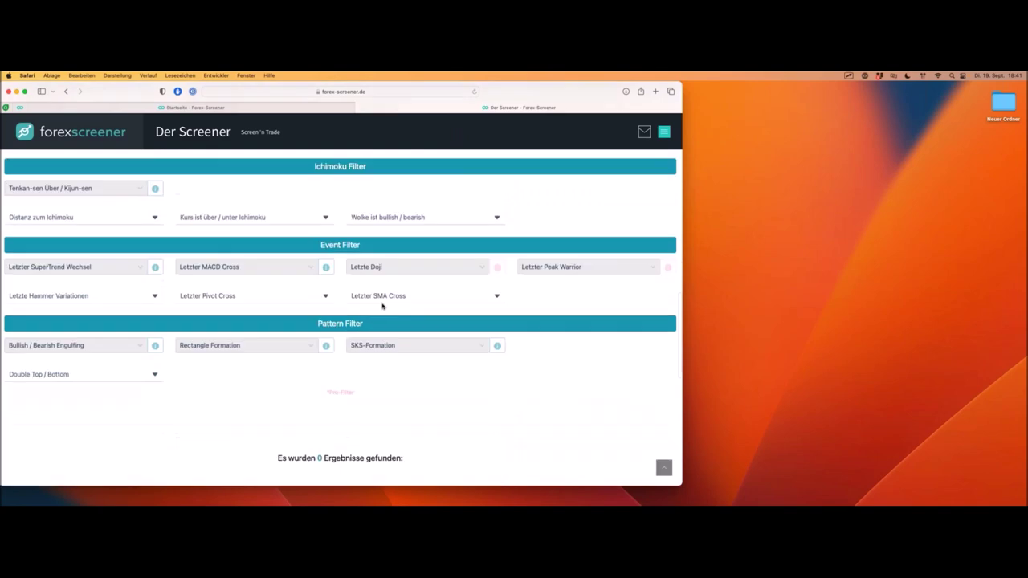
scroll(344, 336, "up", 15)
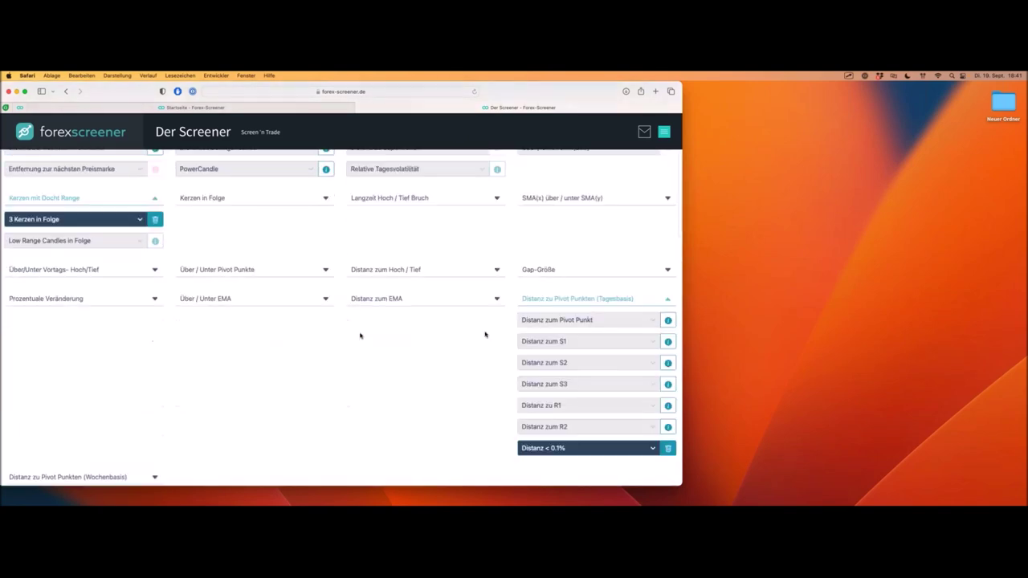
Replace the R3 distance filter with Distanz zum R2 < 0.1% and open the NZDJPY.SPOT-MN1 result in MetaTrader.
left_click(667, 448)
left_click(591, 427)
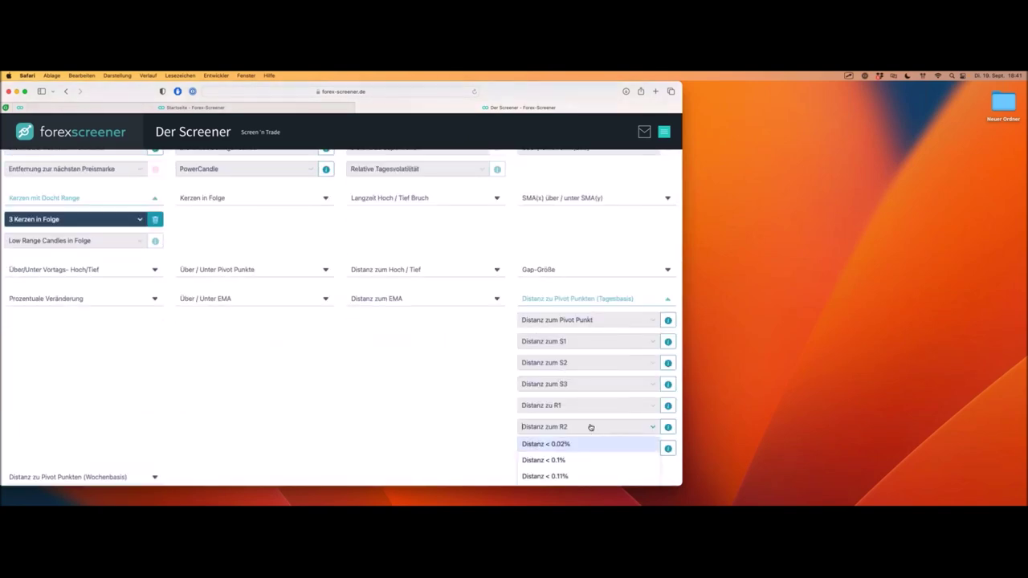
scroll(577, 406, "down", 3)
left_click(571, 383)
scroll(285, 307, "down", 1)
scroll(285, 307, "down", 20)
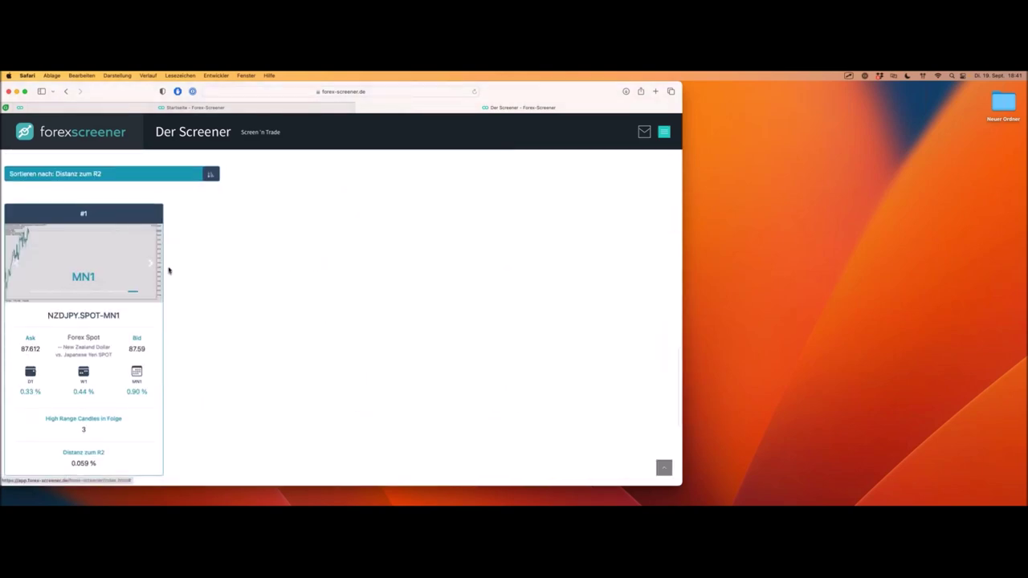
mouse_move(100, 329)
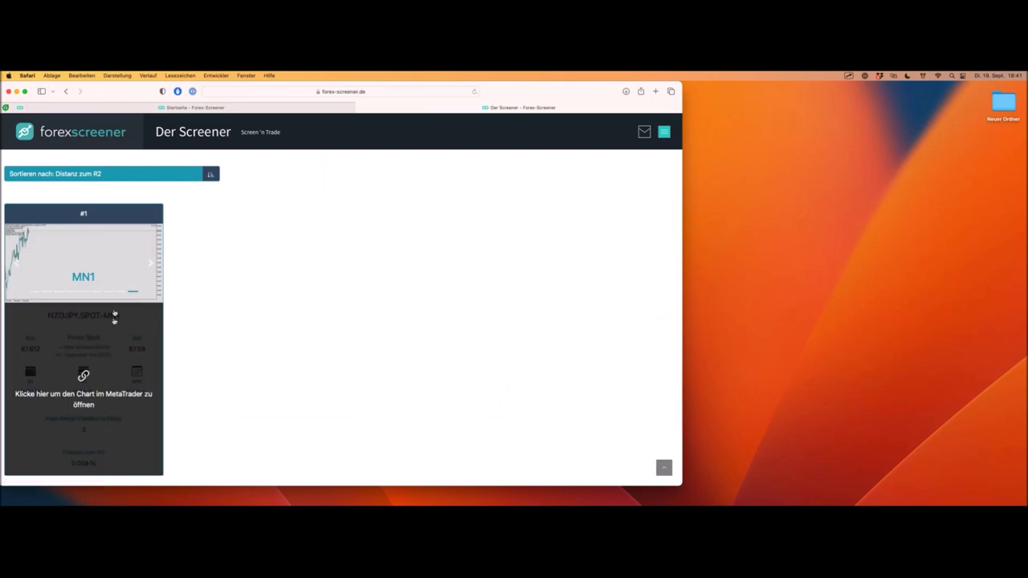
left_click(108, 333)
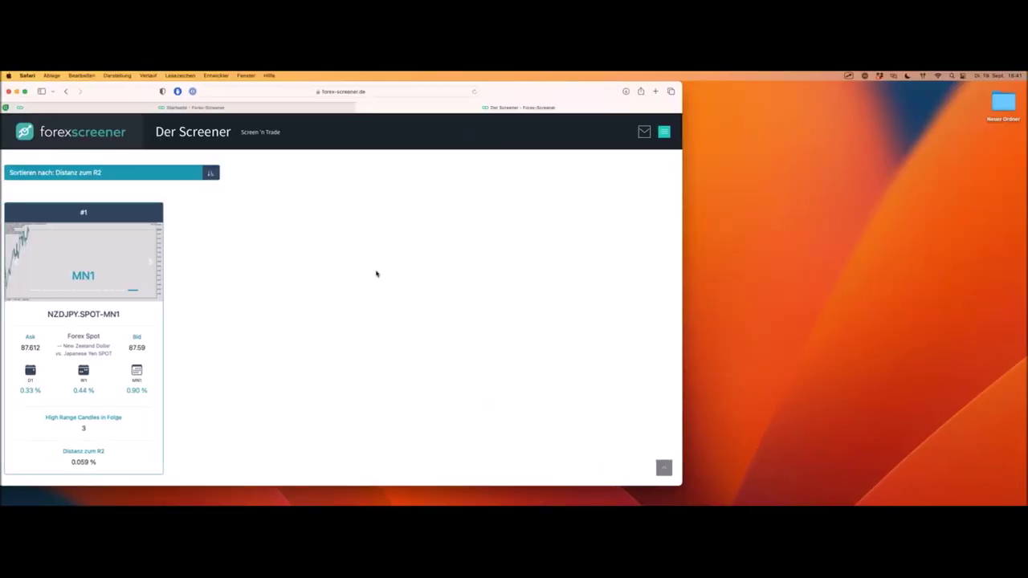
Restrict the Zeitintervall filter to M1, M5, M30, M15, H1 and H4 and check the results section.
scroll(369, 272, "up", 15)
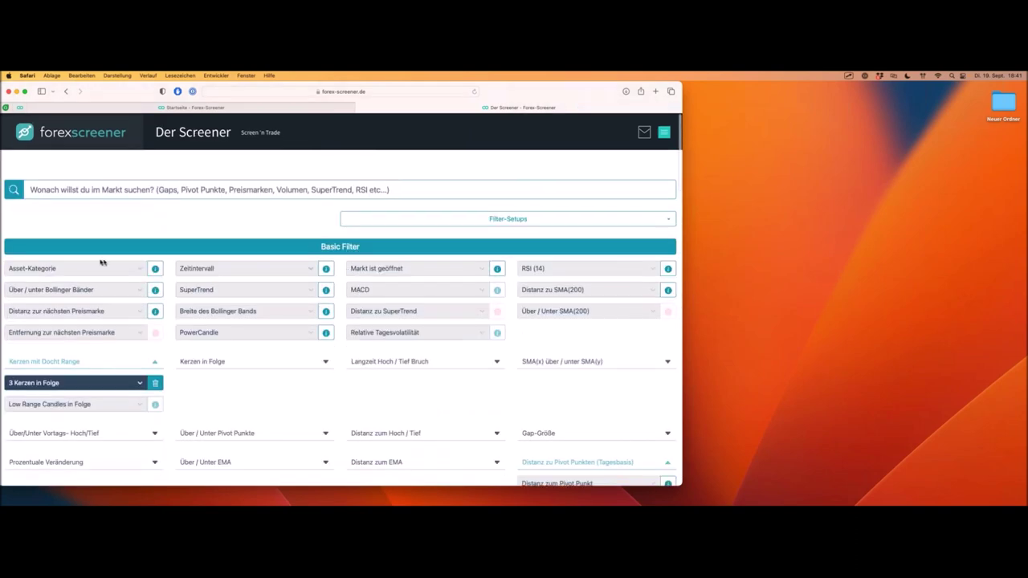
left_click(240, 269)
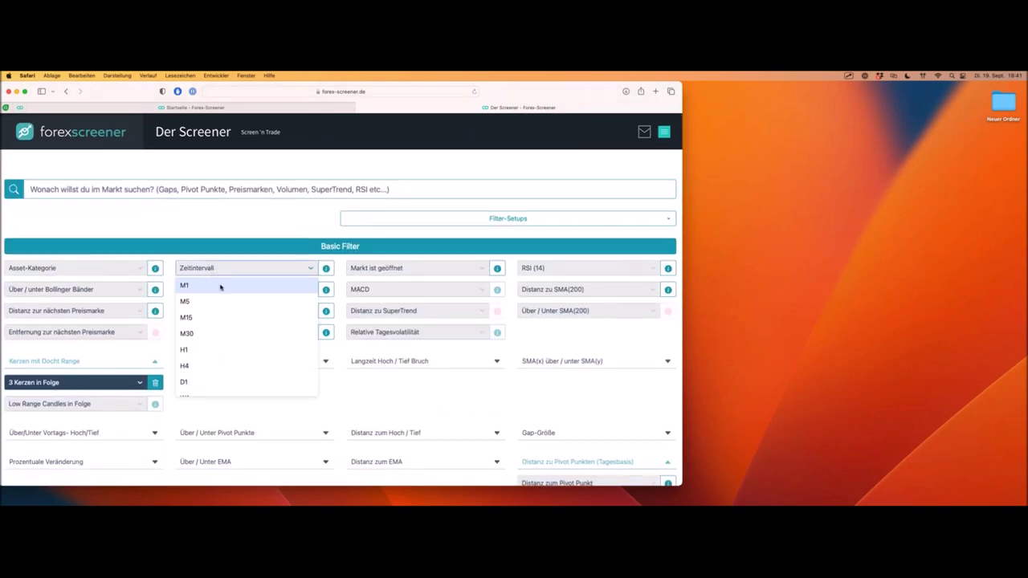
left_click(221, 287)
left_click(246, 268)
left_click(205, 286)
left_click(247, 270)
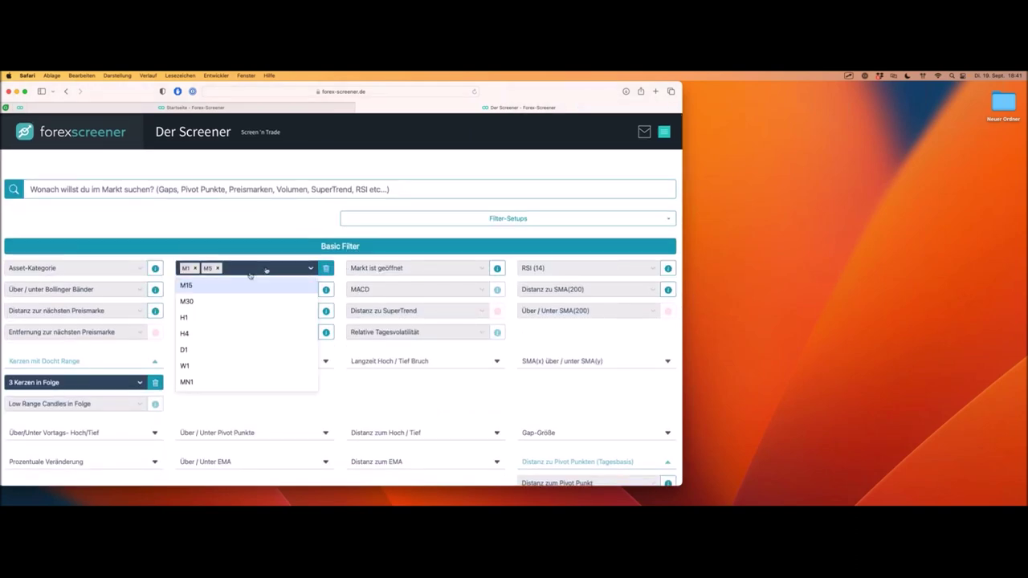
left_click(207, 300)
left_click(278, 268)
left_click(230, 286)
left_click(299, 271)
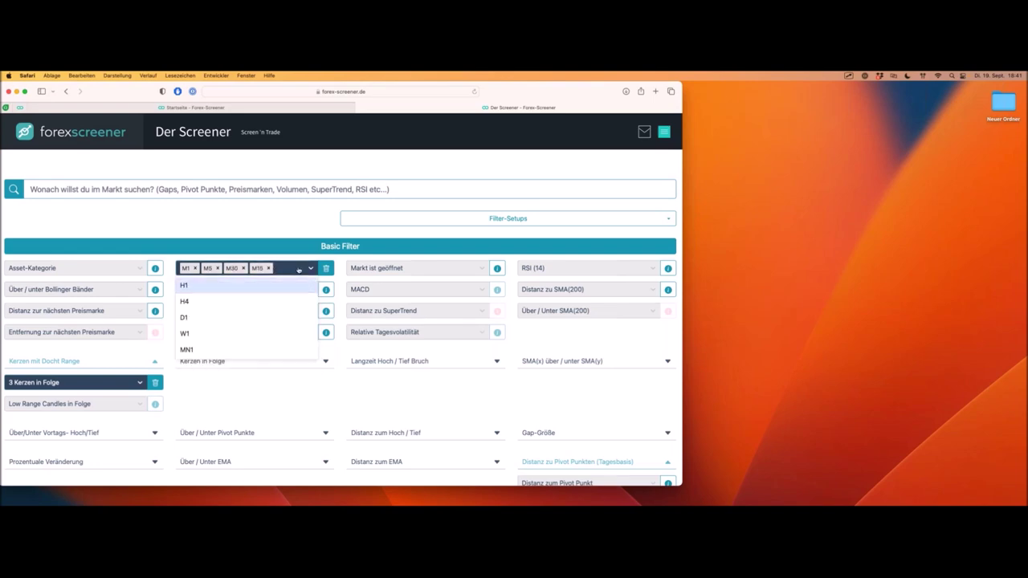
left_click(252, 284)
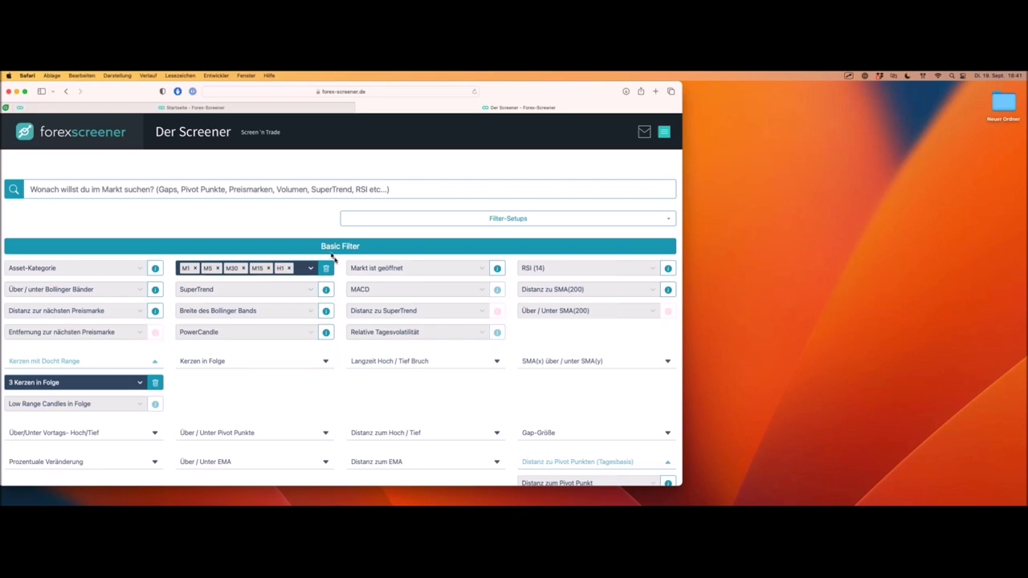
left_click(303, 269)
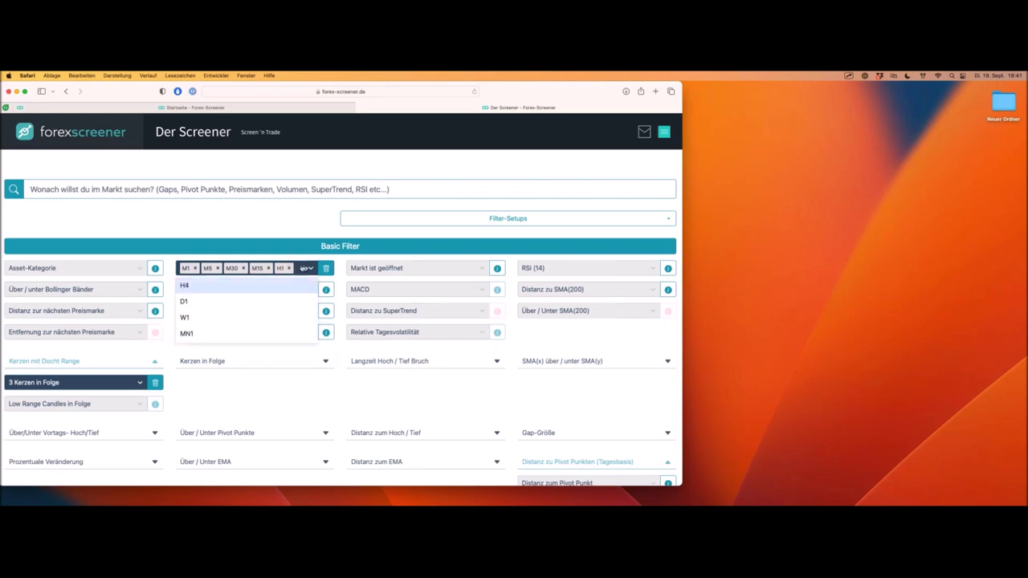
left_click(210, 286)
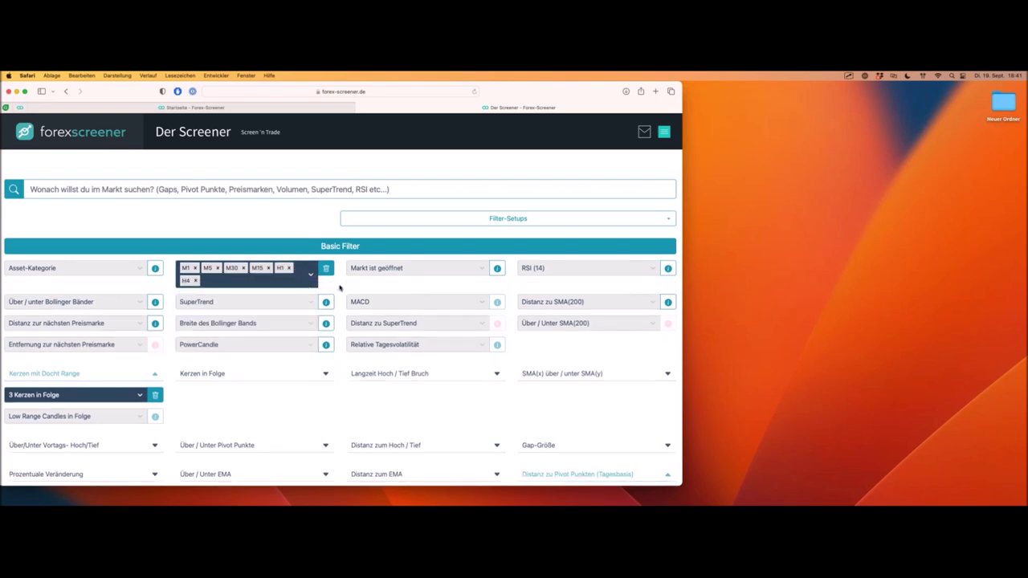
scroll(343, 286, "down", 15)
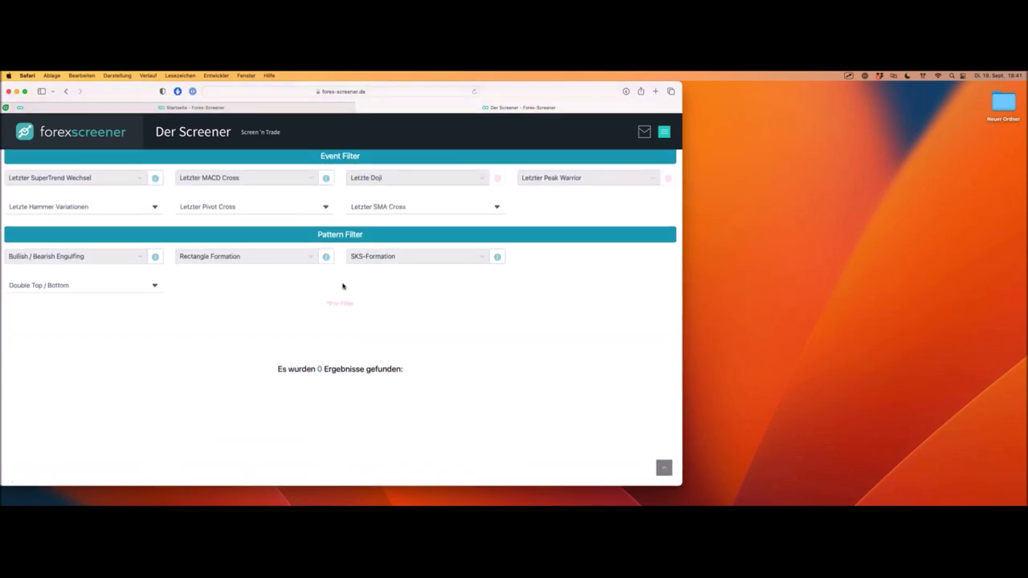
Replace the R2 distance filter with Distanz zu R1 < 0.1% and look for matching results.
scroll(344, 286, "up", 2)
scroll(343, 286, "up", 10)
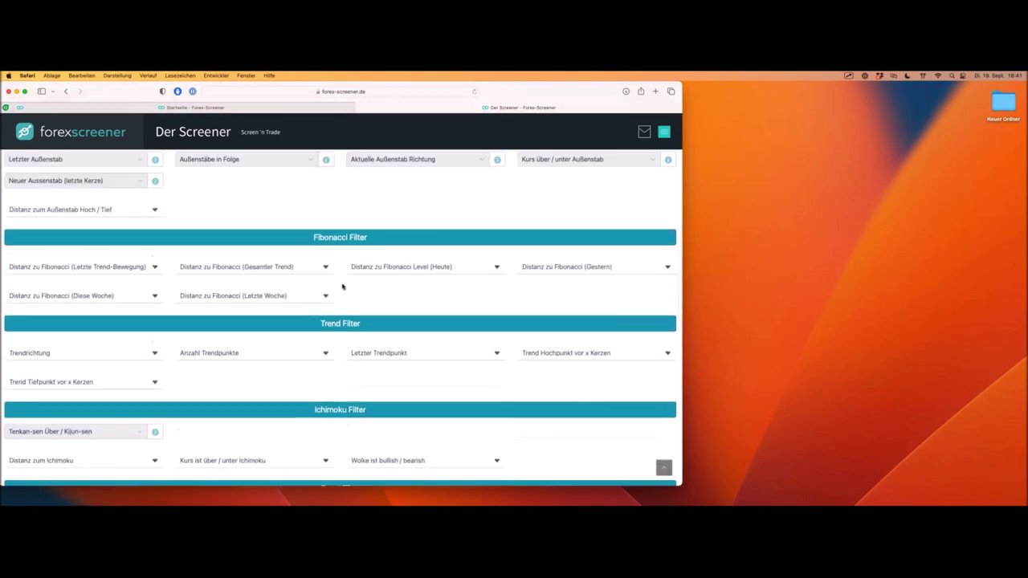
left_click(670, 306)
left_click(567, 284)
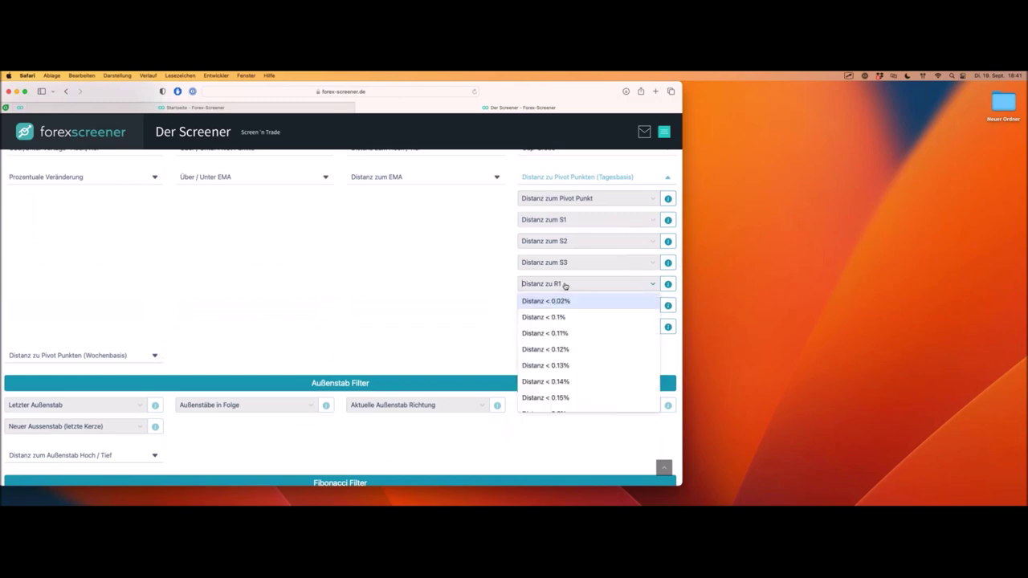
left_click(585, 319)
scroll(453, 293, "down", 15)
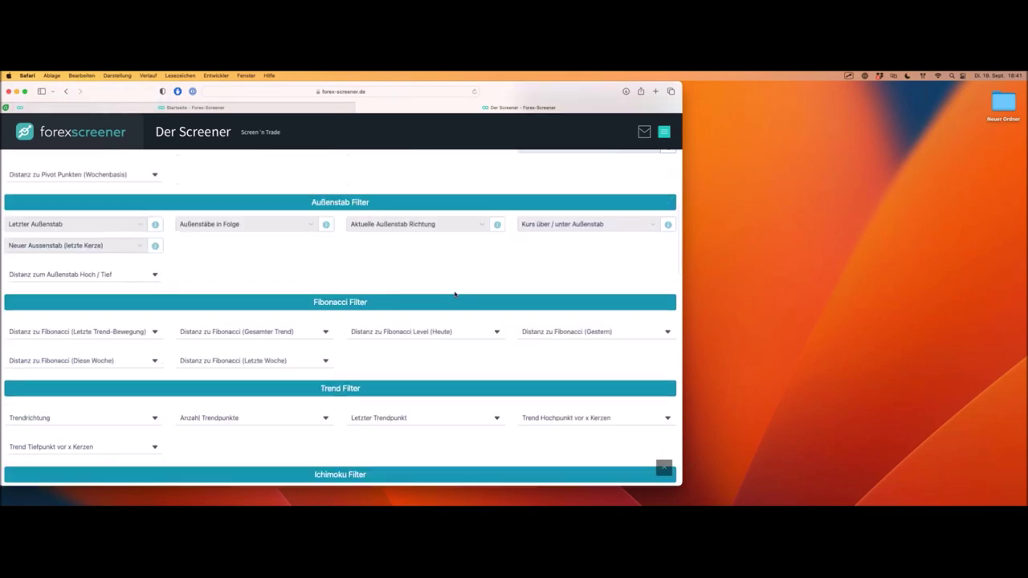
scroll(395, 265, "up", 10)
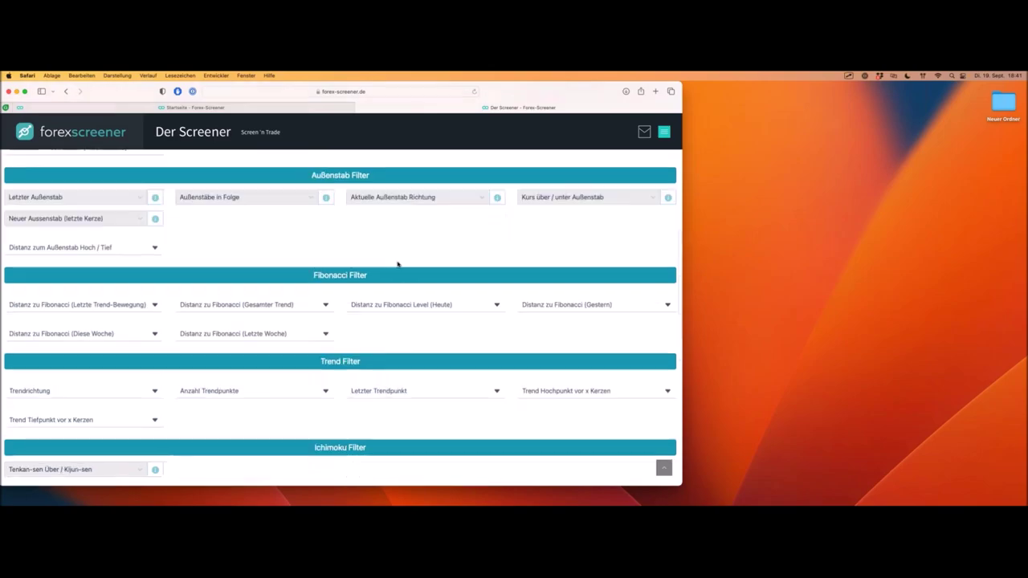
Switch to the Trading-Setup #4 presentation slide and review the Pivot R1 to R3 levels and the Docht Range.
key("ctrl+Right")
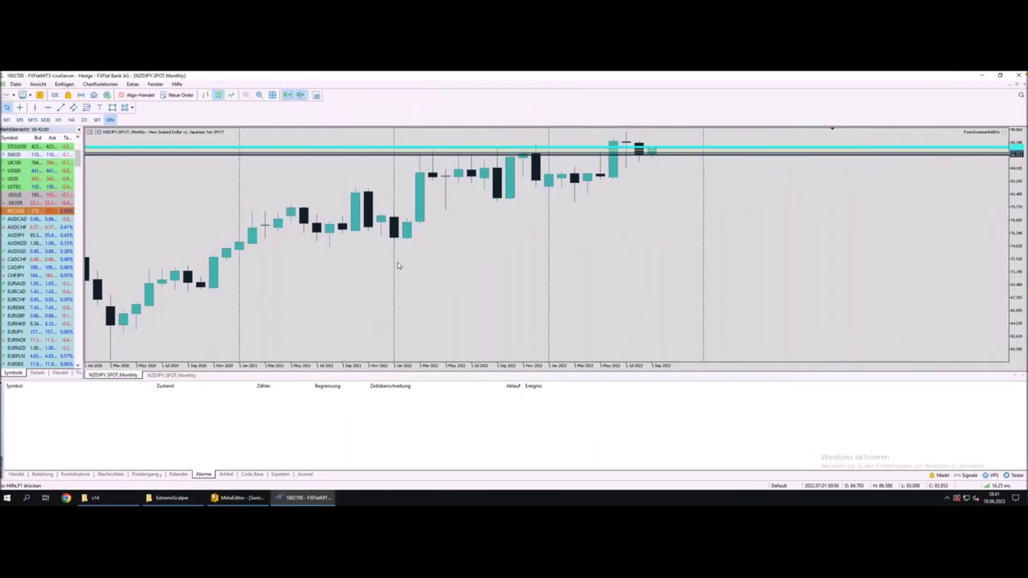
key("ctrl+Left")
key("ctrl+Left")
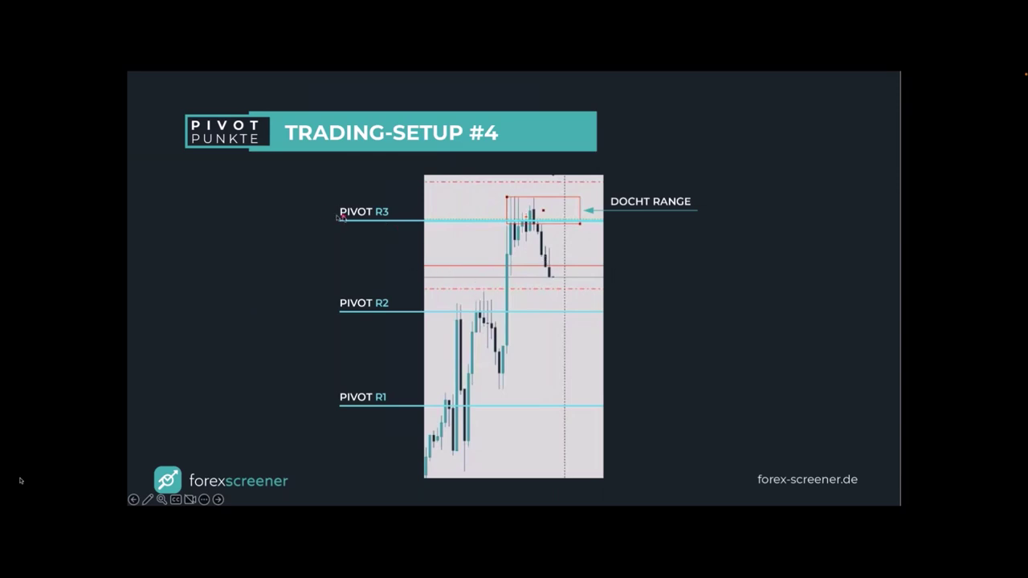
mouse_move(337, 233)
left_mouse_down()
mouse_move(374, 204)
mouse_move(419, 205)
mouse_move(419, 231)
mouse_move(338, 235)
left_mouse_up()
left_click_drag(337, 473, 379, 473)
mouse_move(517, 208)
left_mouse_down()
mouse_move(504, 223)
mouse_move(503, 195)
mouse_move(583, 199)
mouse_move(581, 225)
mouse_move(502, 221)
left_mouse_up()
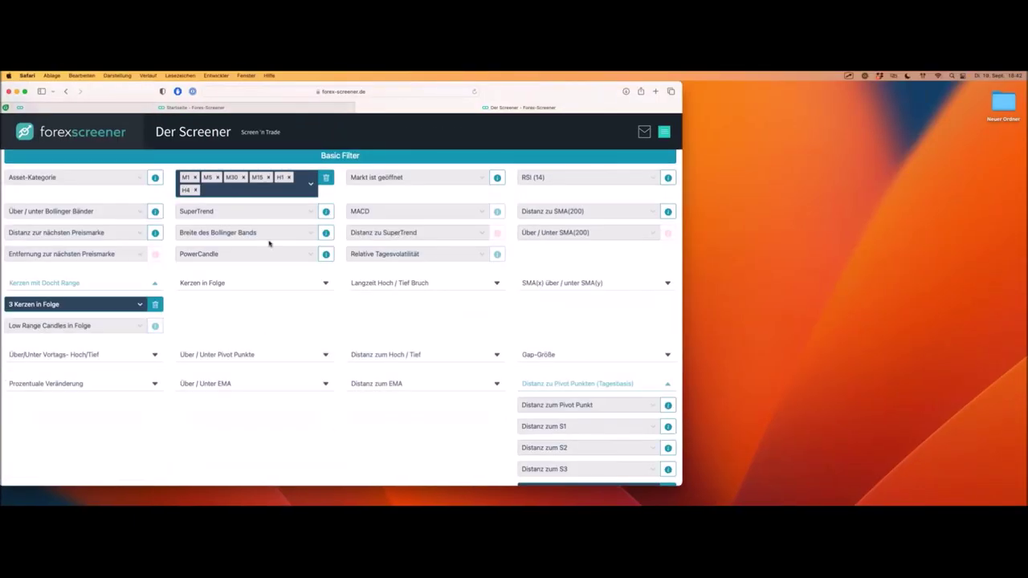
Clear the High Range Candles in Folge filter and set Low Range Candles in Folge to 3 Kerzen in Folge.
scroll(269, 243, "down", 3)
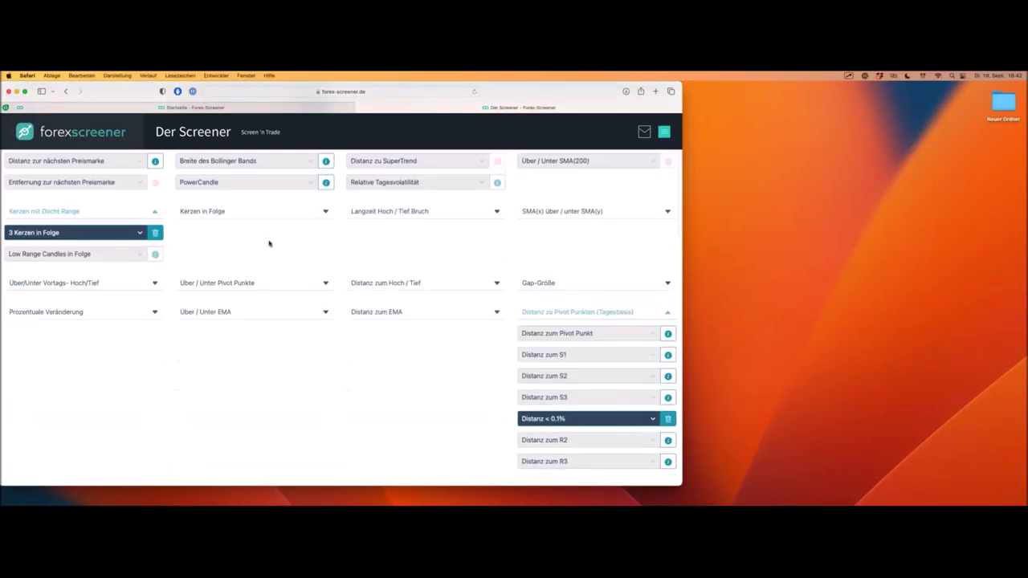
left_click(155, 220)
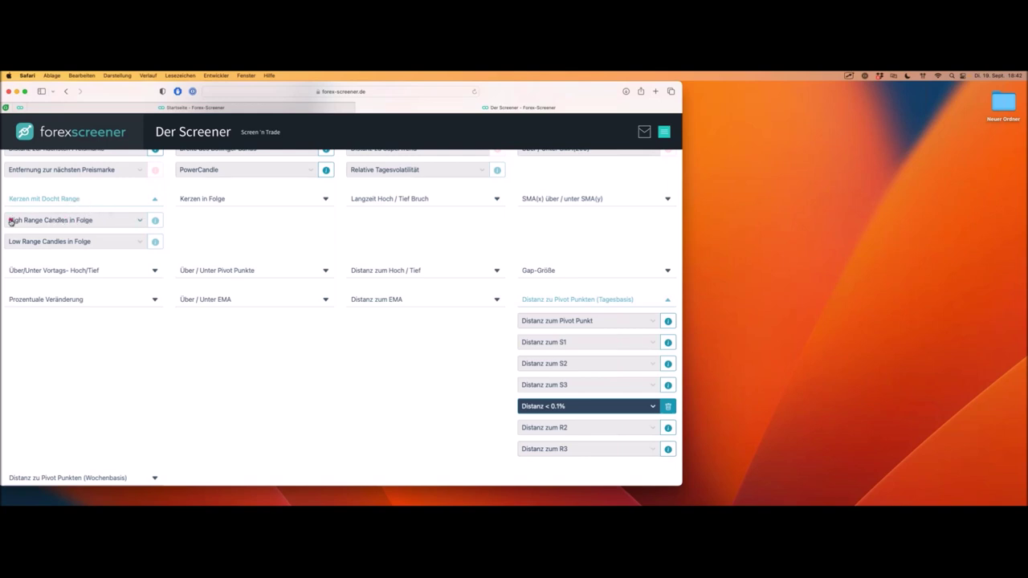
mouse_move(7, 232)
left_mouse_down()
mouse_move(37, 232)
mouse_move(39, 251)
left_mouse_up()
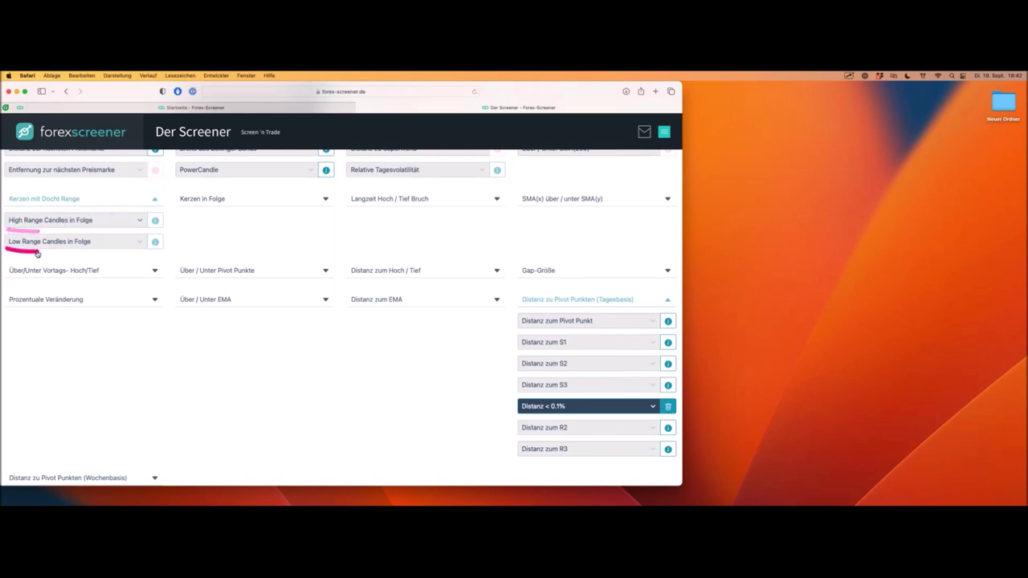
left_click(131, 243)
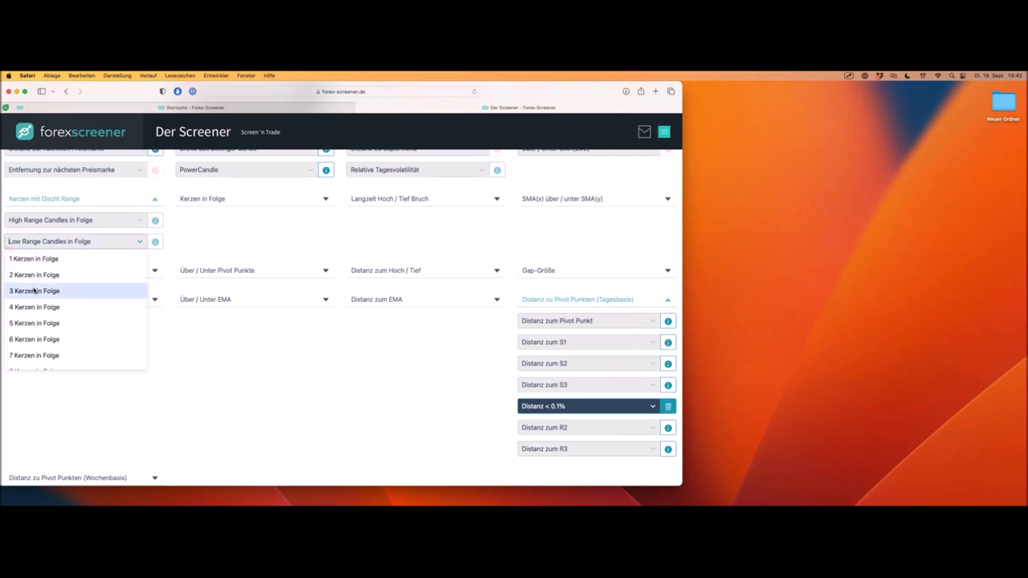
left_click(34, 286)
Replace the R1 distance filter with Distanz zum S3 < 0.1% and check the results section.
scroll(593, 271, "down", 4)
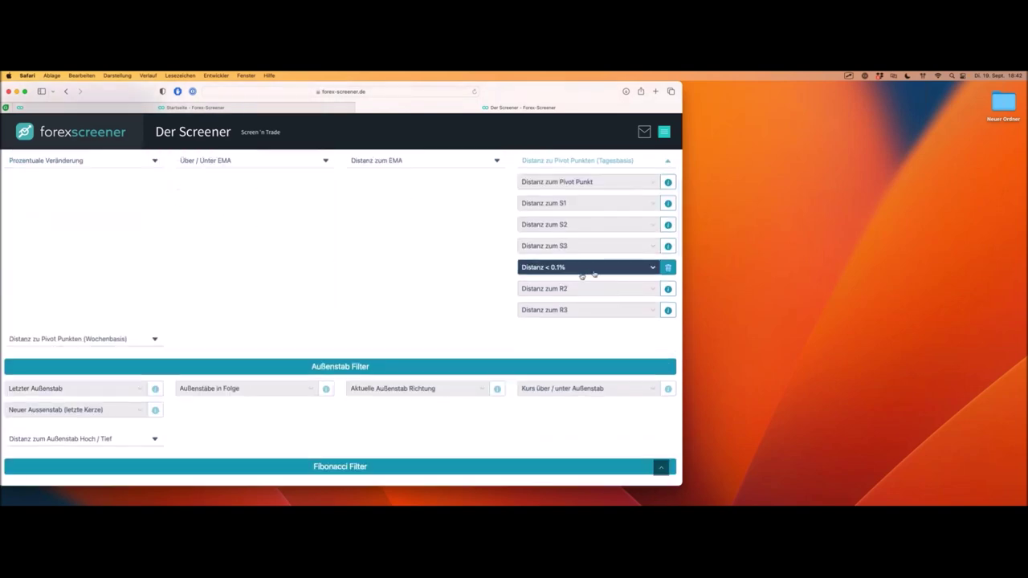
scroll(613, 270, "up", 2)
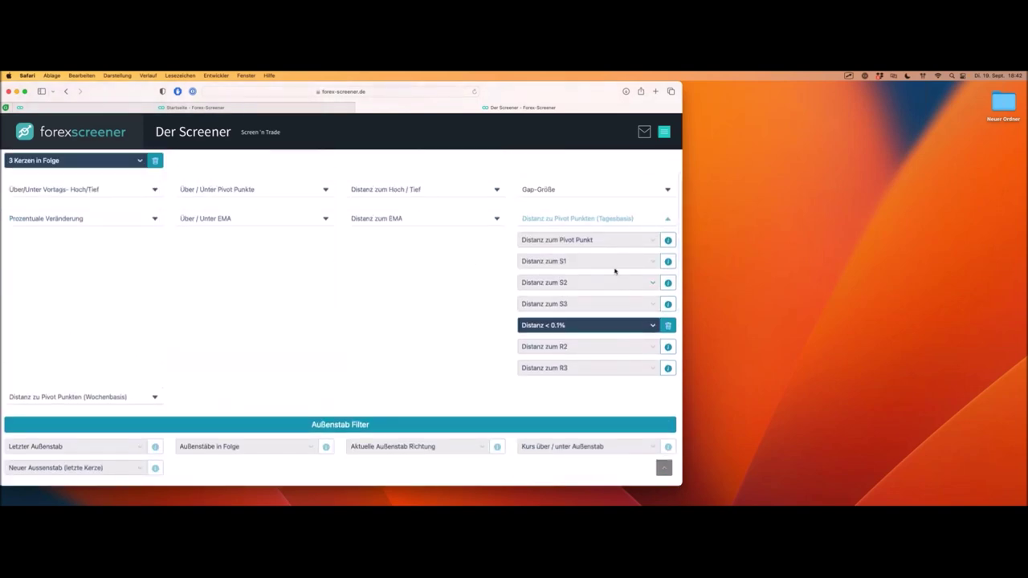
left_click(668, 325)
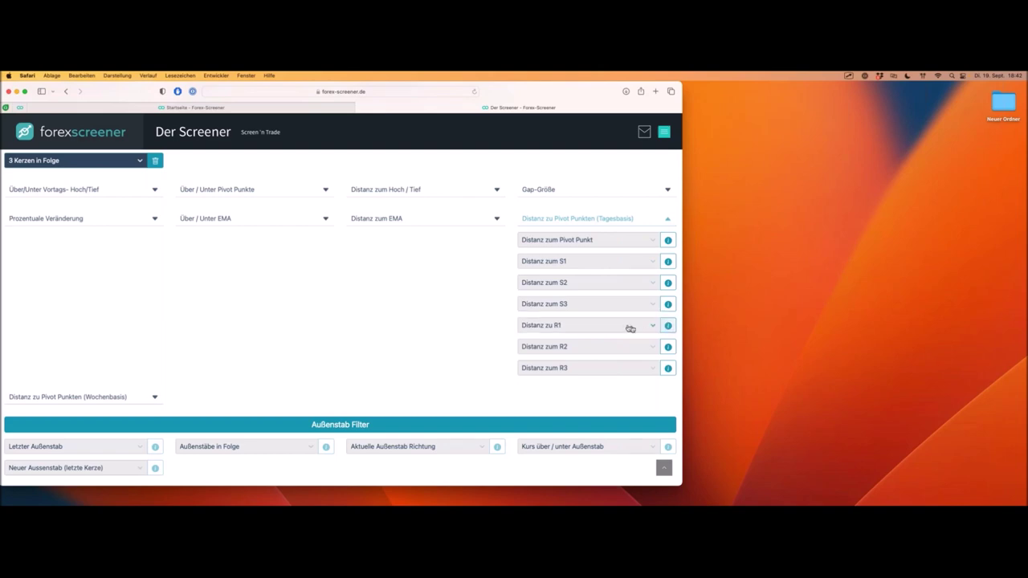
left_click(592, 307)
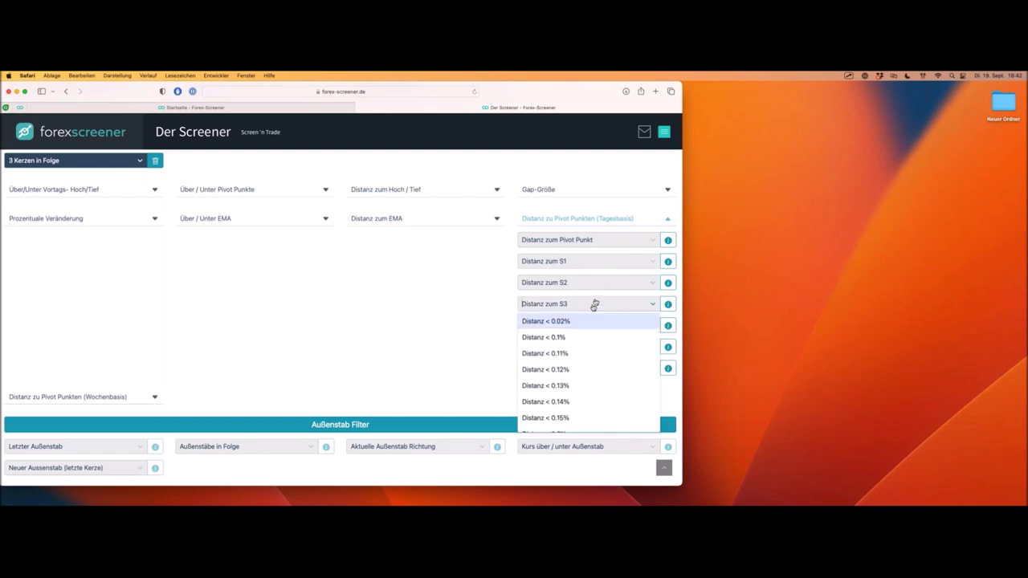
left_click(577, 339)
scroll(450, 282, "down", 10)
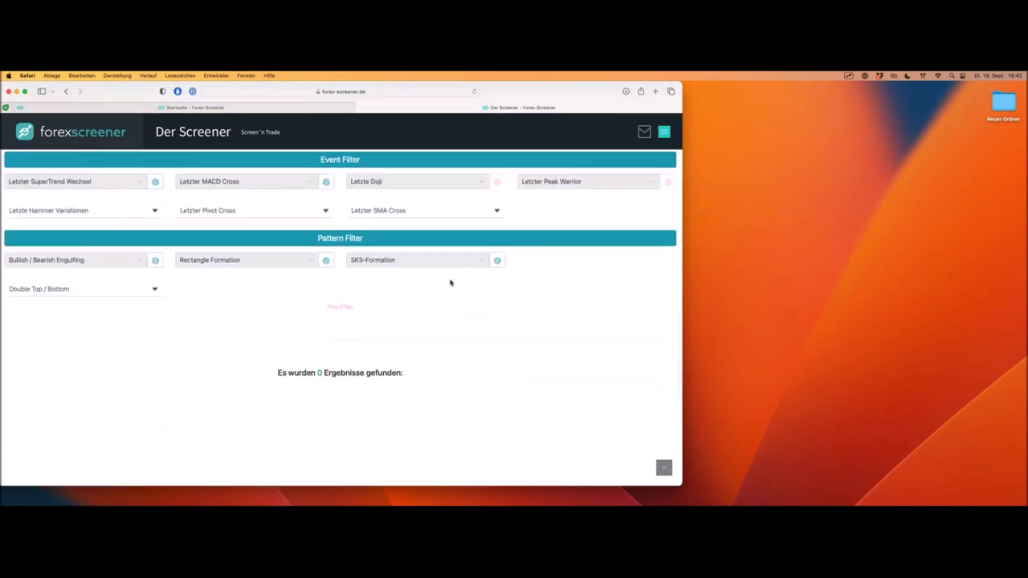
Replace the S3 distance filter with Distanz zum S2 < 0.1% and check the results section.
scroll(450, 282, "up", 10)
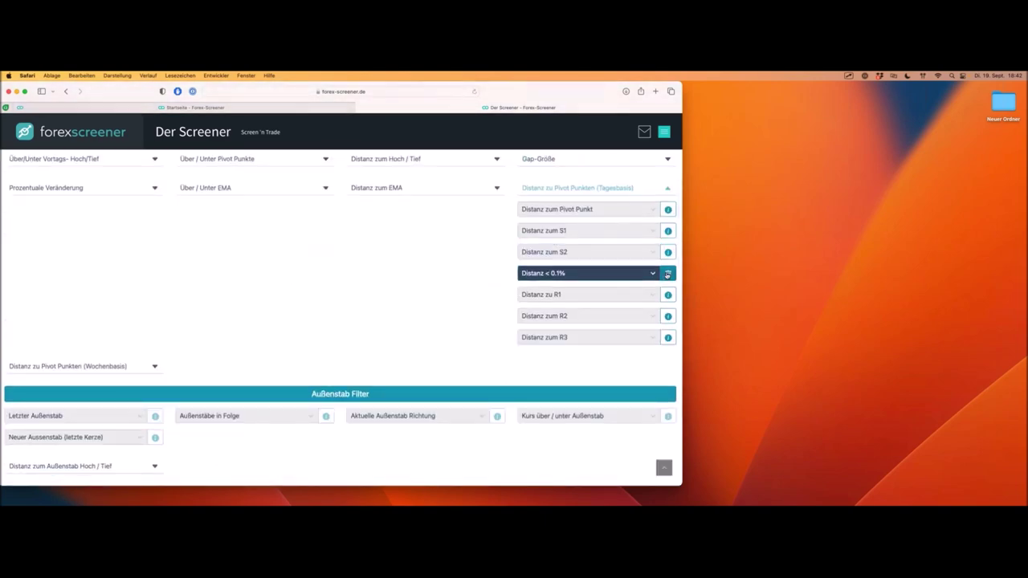
left_click(667, 274)
left_click(594, 253)
left_click(567, 282)
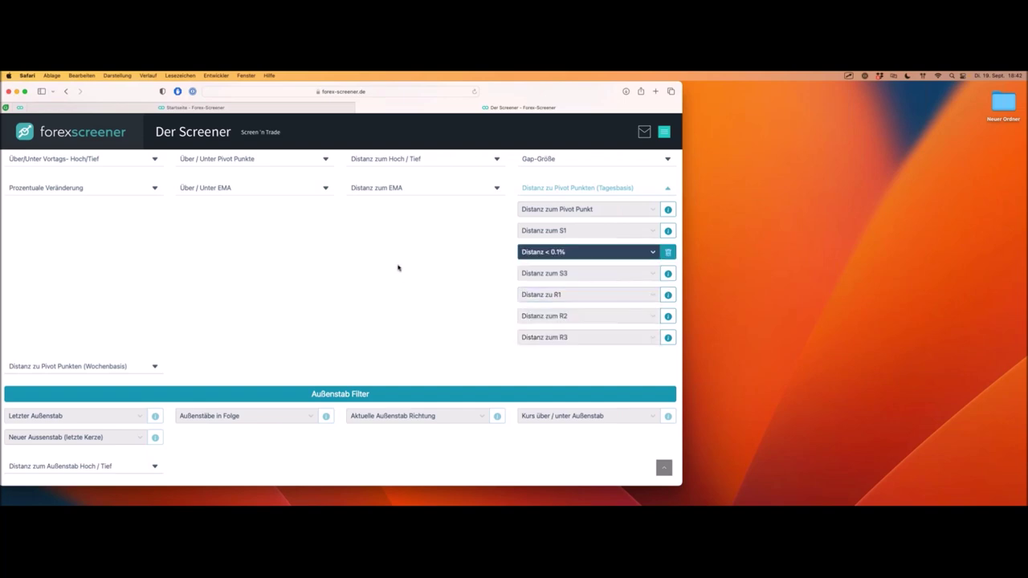
scroll(398, 268, "down", 10)
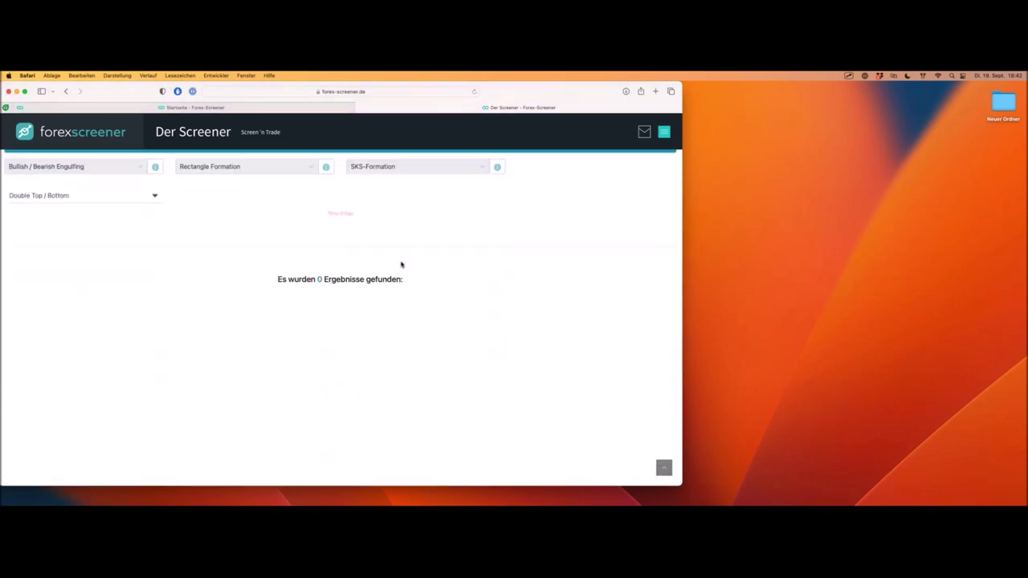
Replace the S2 distance filter with Distanz zum S1 < 0.1% and look for matching results.
scroll(402, 265, "up", 10)
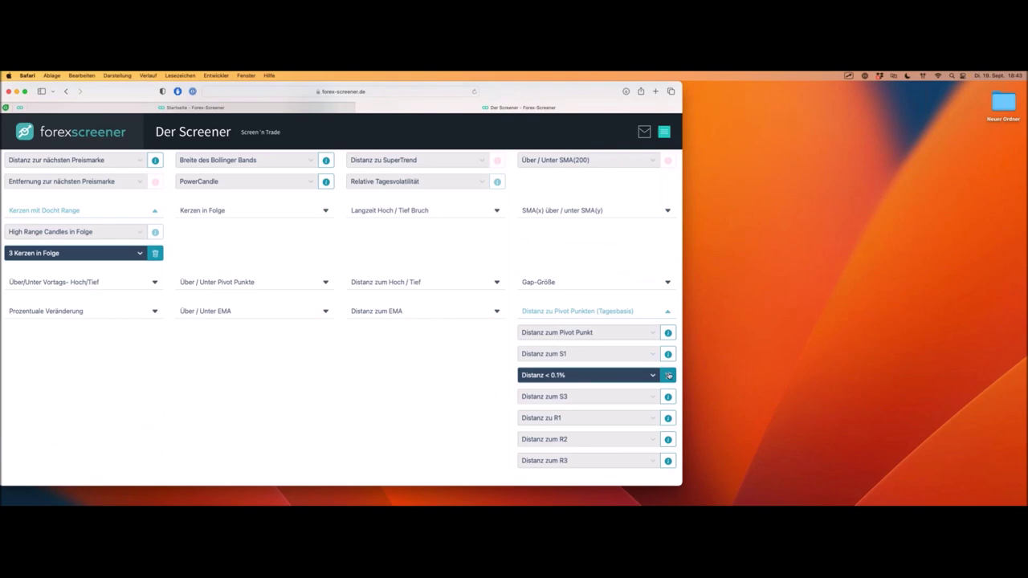
left_click(670, 376)
left_click(596, 358)
left_click(572, 397)
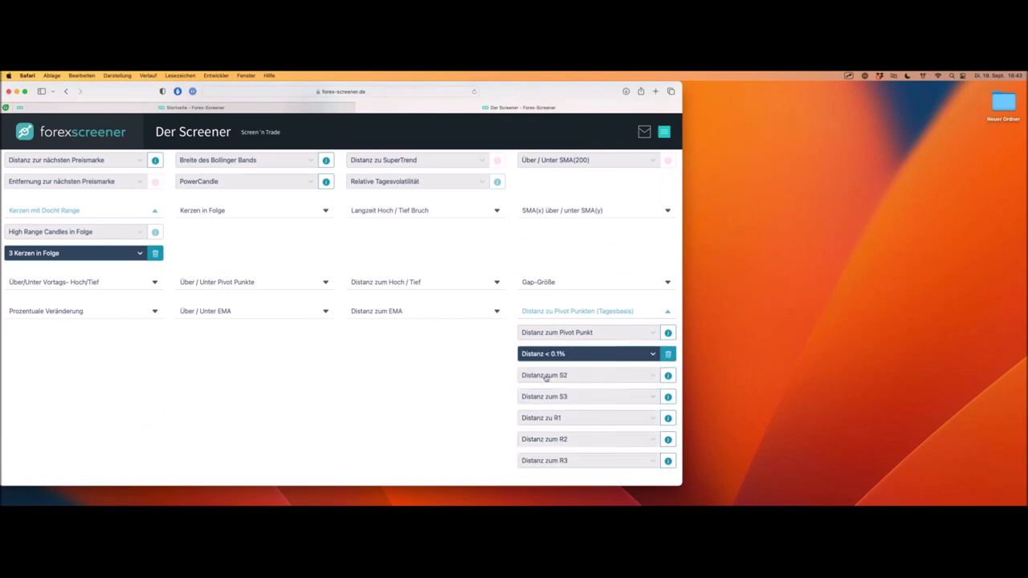
scroll(453, 344, "down", 10)
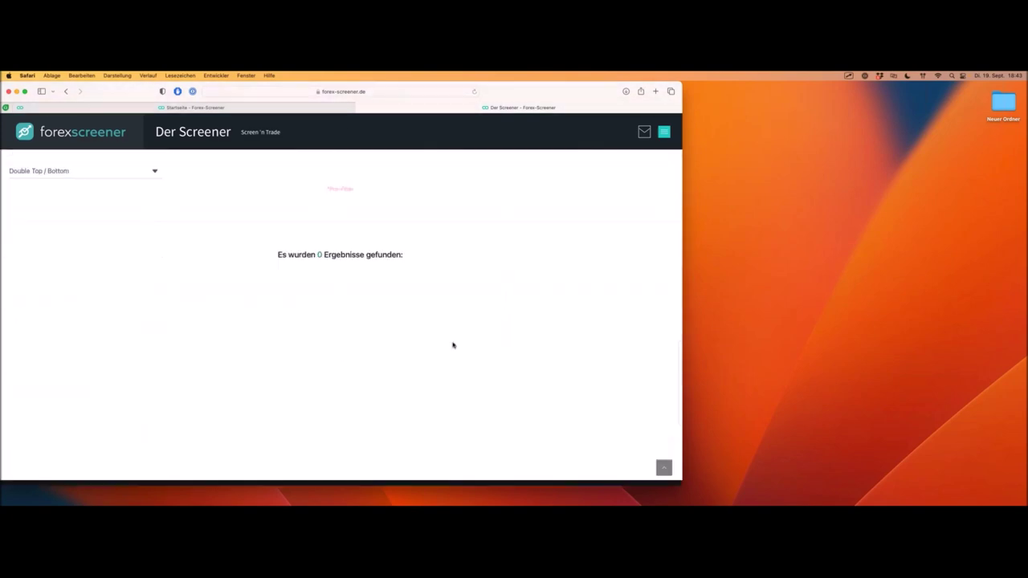
Clear the Distanz zum S1 filter and the Low Range Candles in Folge filter.
scroll(452, 344, "up", 15)
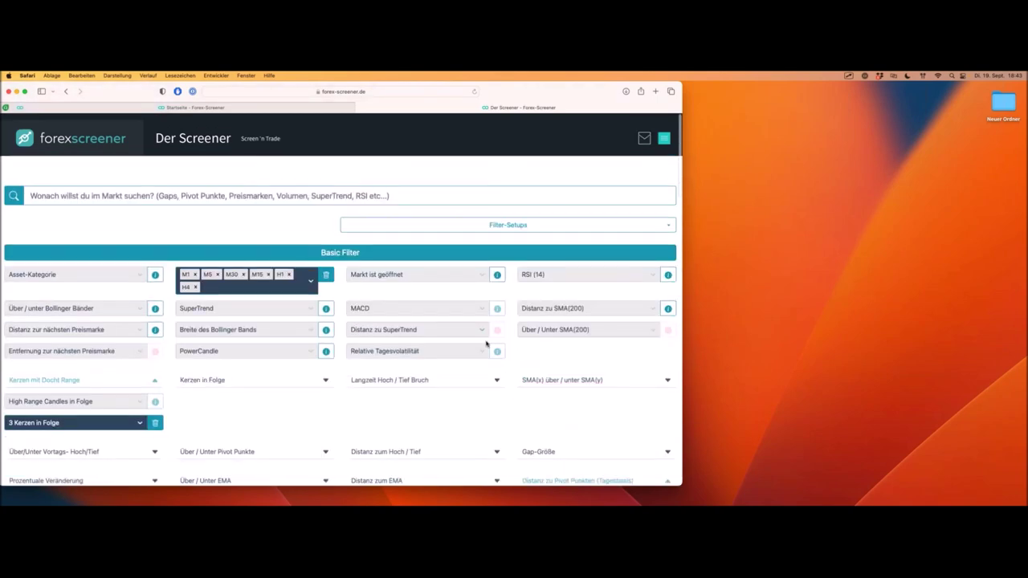
scroll(486, 344, "down", 3)
left_click(669, 393)
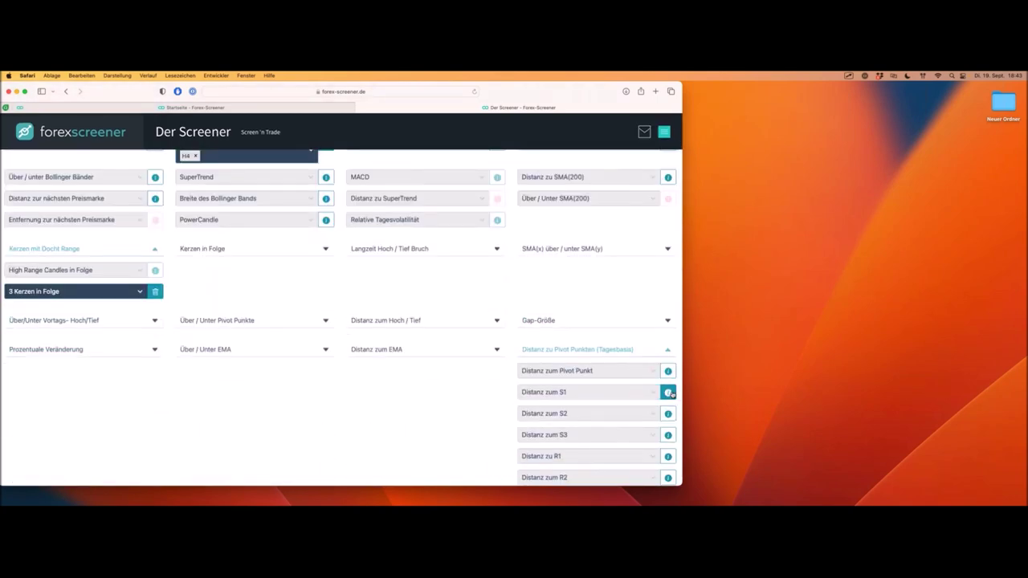
left_click(156, 291)
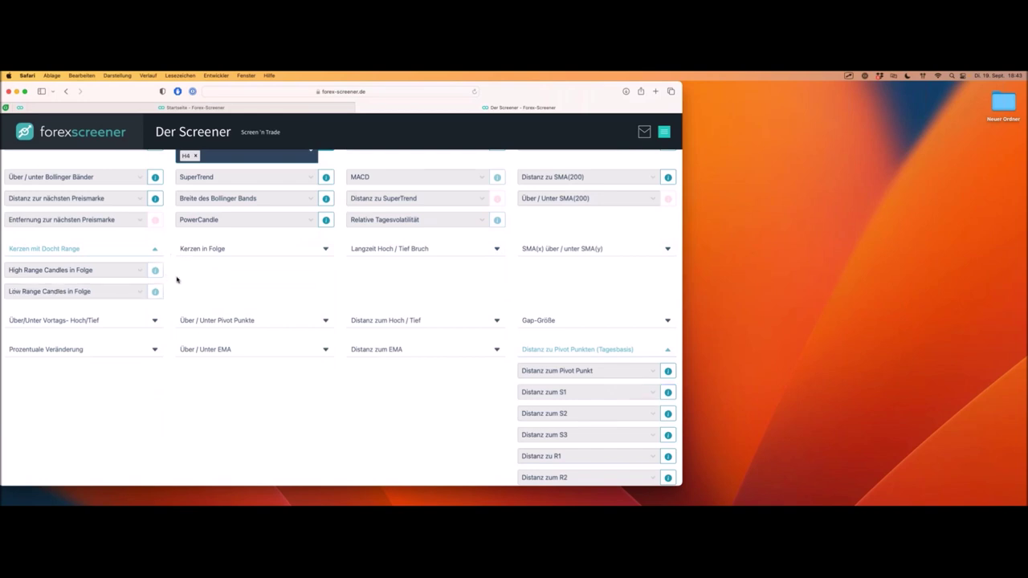
Switch to the presentation, go back through the slides to Trading-Setup #1, and return forward to the Trading-Setup #3 Pivot S3 diagram.
left_click(269, 246)
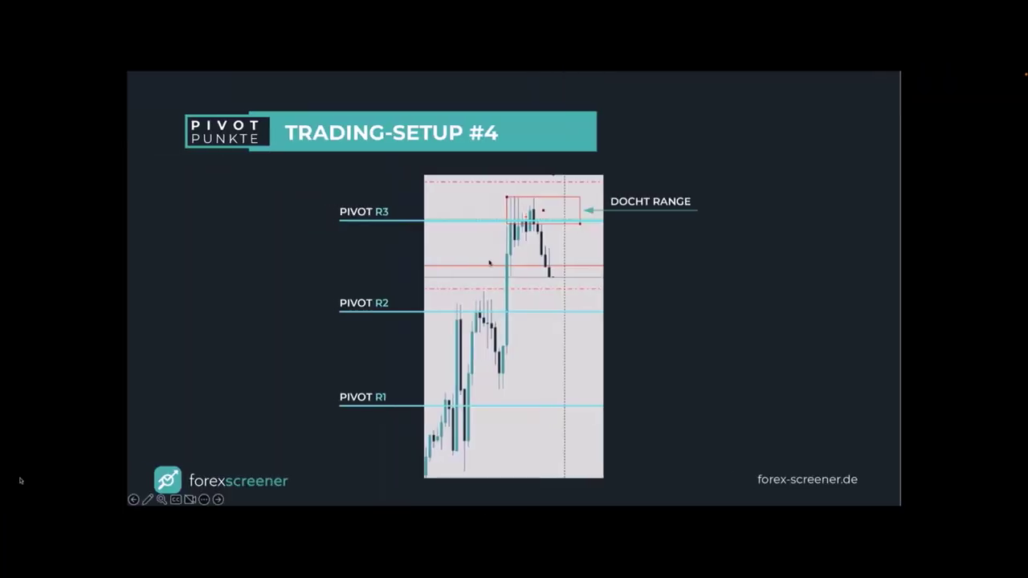
key("Left")
key("Left")
key("Left")
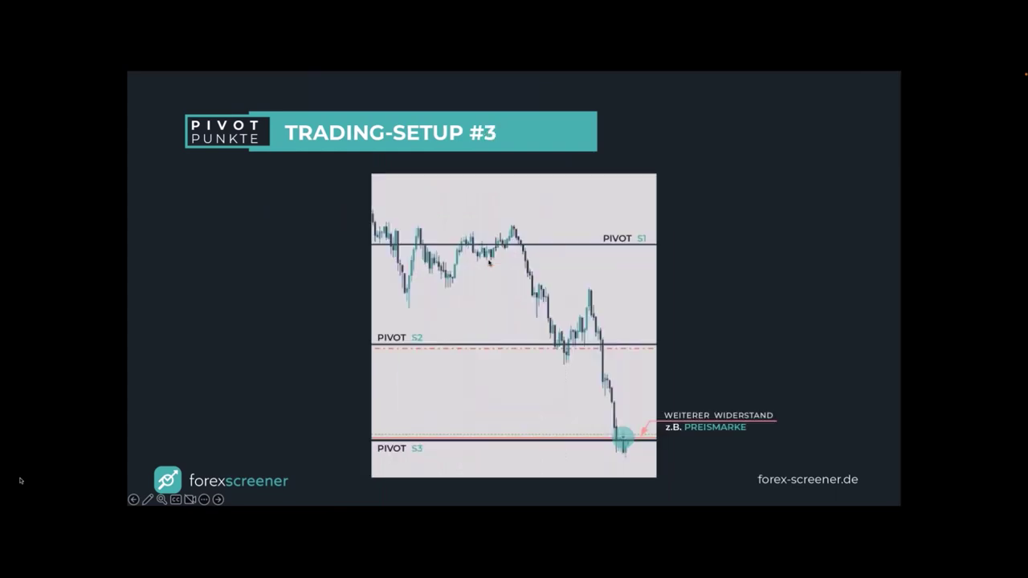
key("Left")
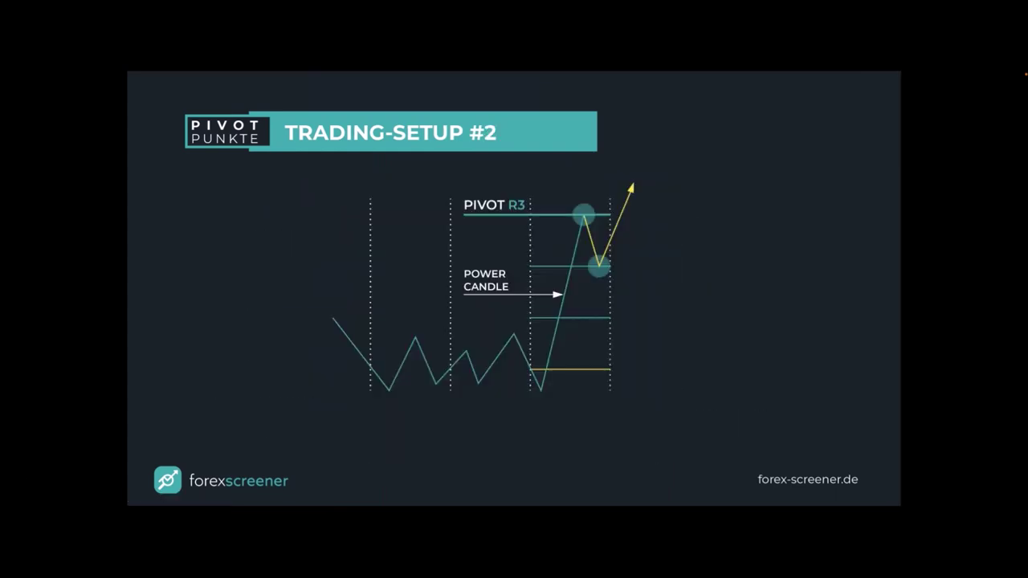
key("Left")
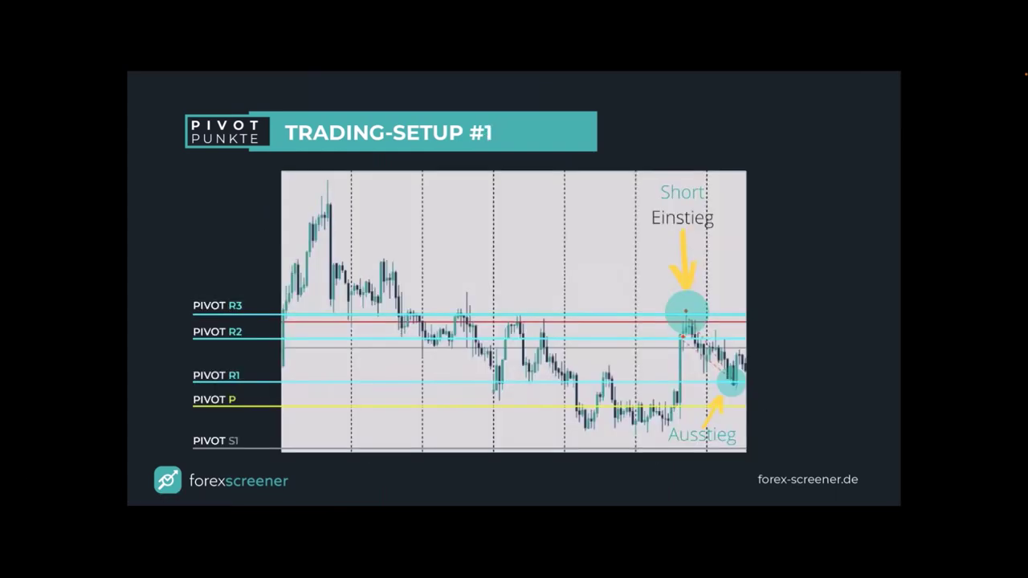
key("Right")
key("Right")
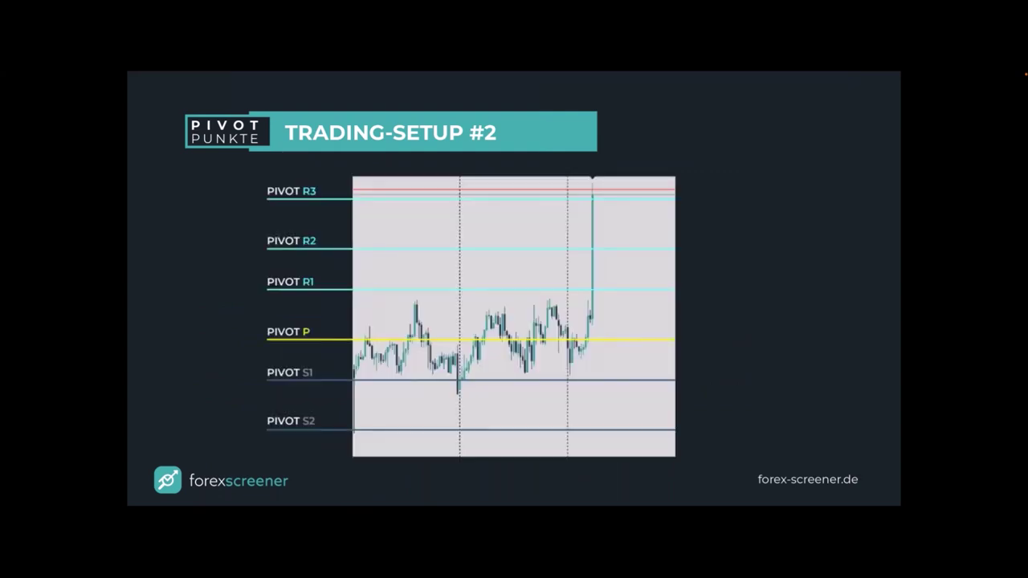
key("Right")
key("Right")
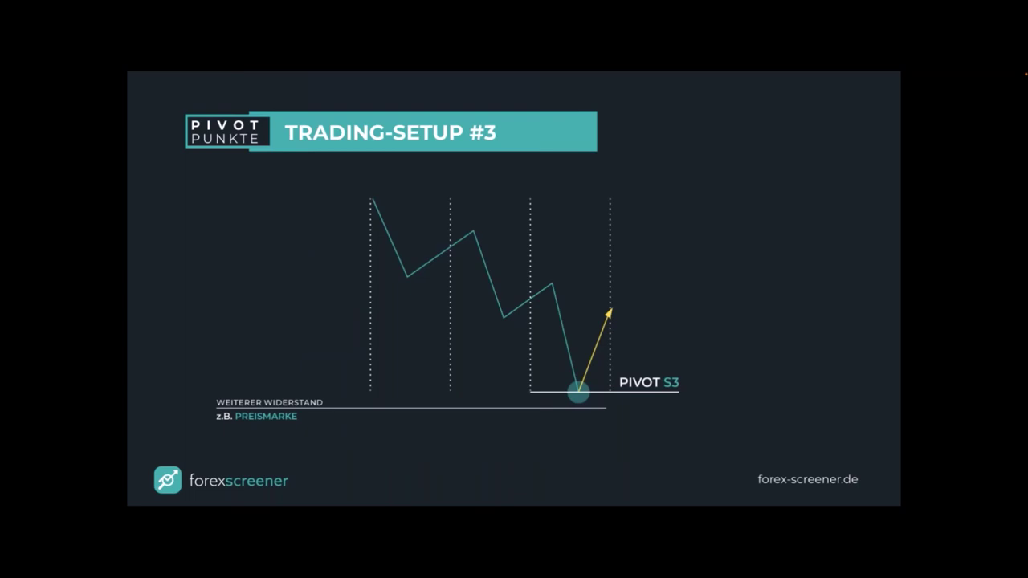
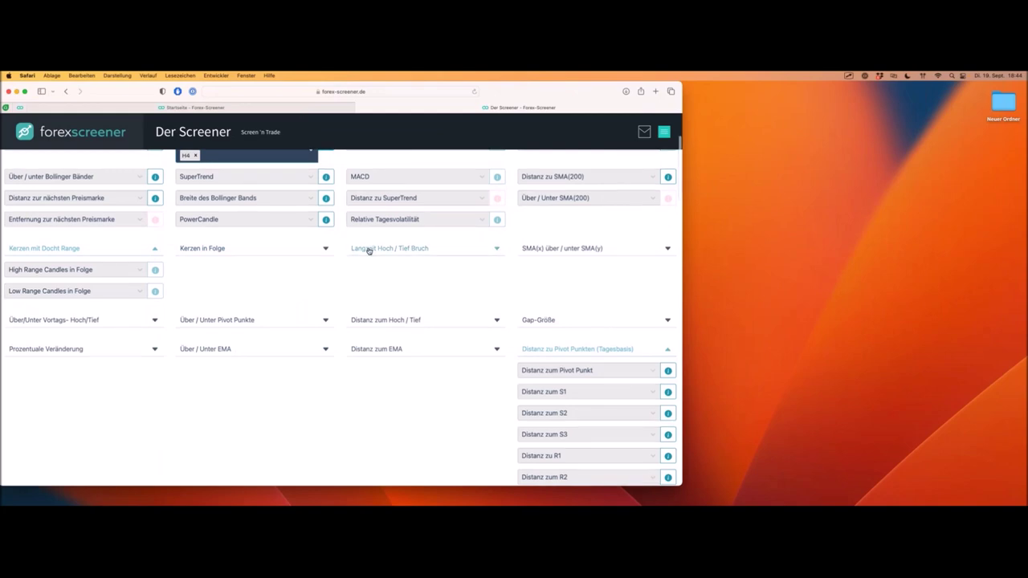
Return to the Forex Screener and reload the page to reset all filters, including the selected time intervals.
scroll(338, 201, "up", 4)
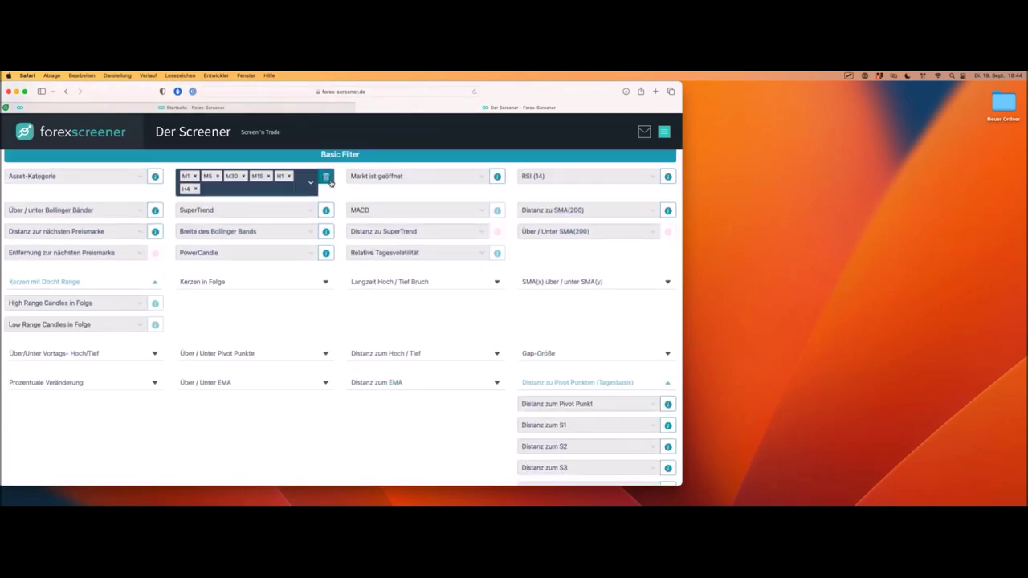
scroll(352, 232, "down", 10)
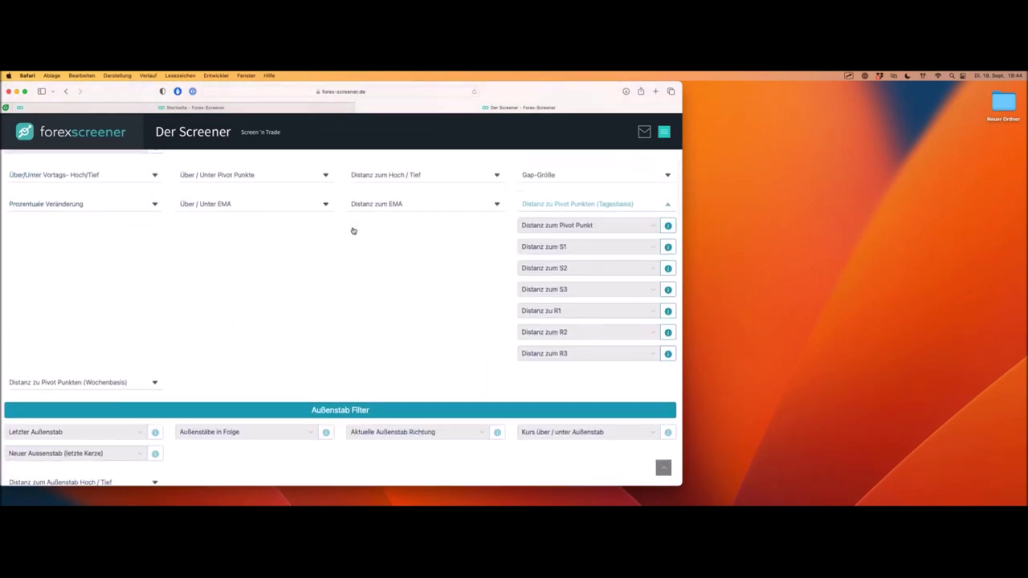
scroll(353, 231, "down", 10)
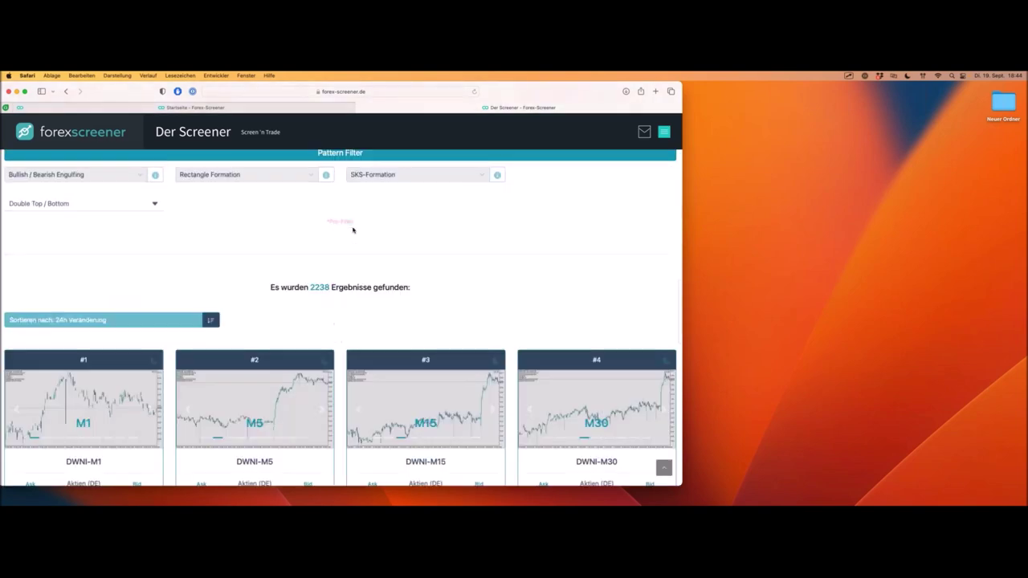
scroll(353, 231, "up", 15)
scroll(353, 230, "up", 10)
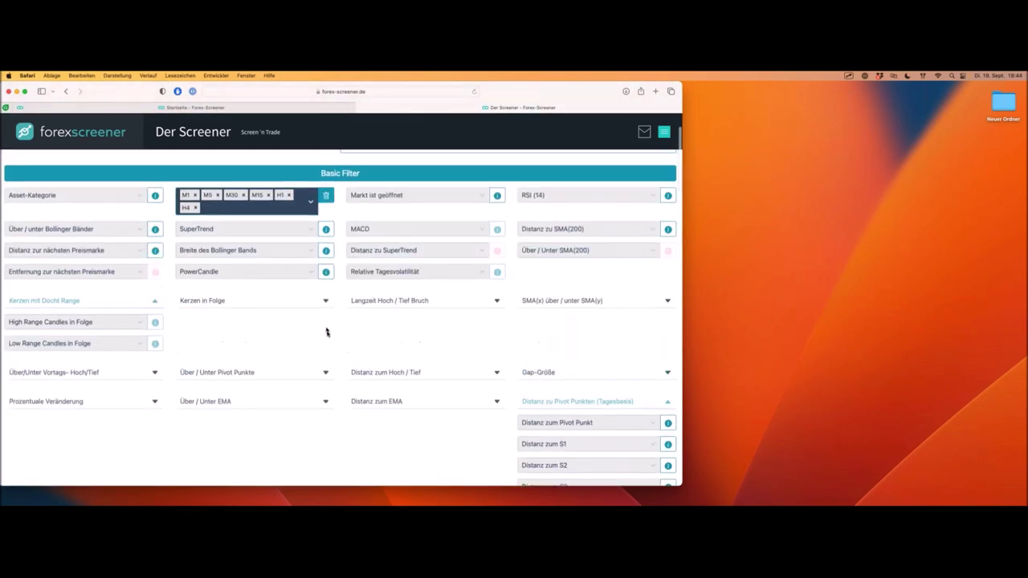
key("super+r")
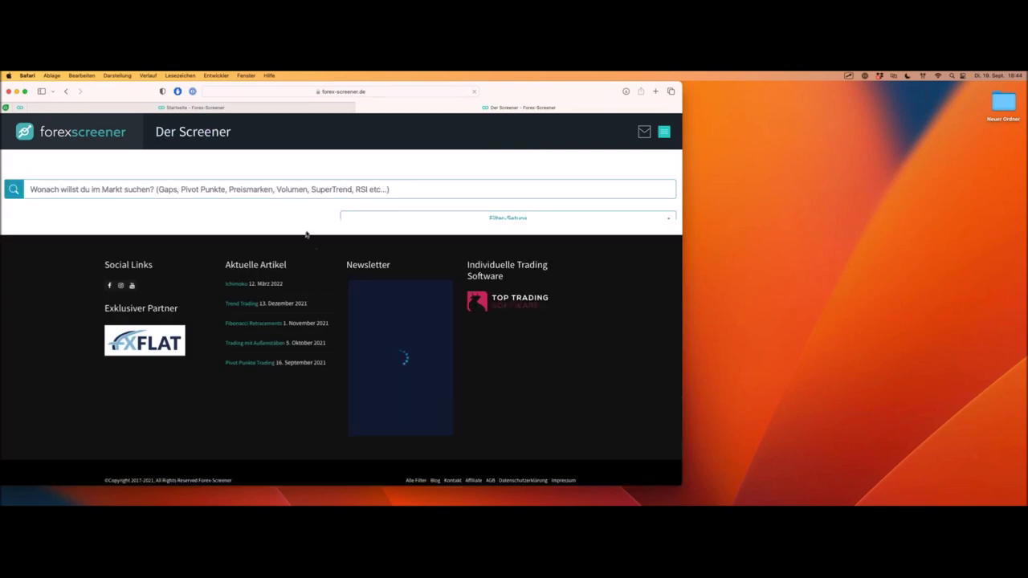
left_click(89, 201)
left_click(89, 202)
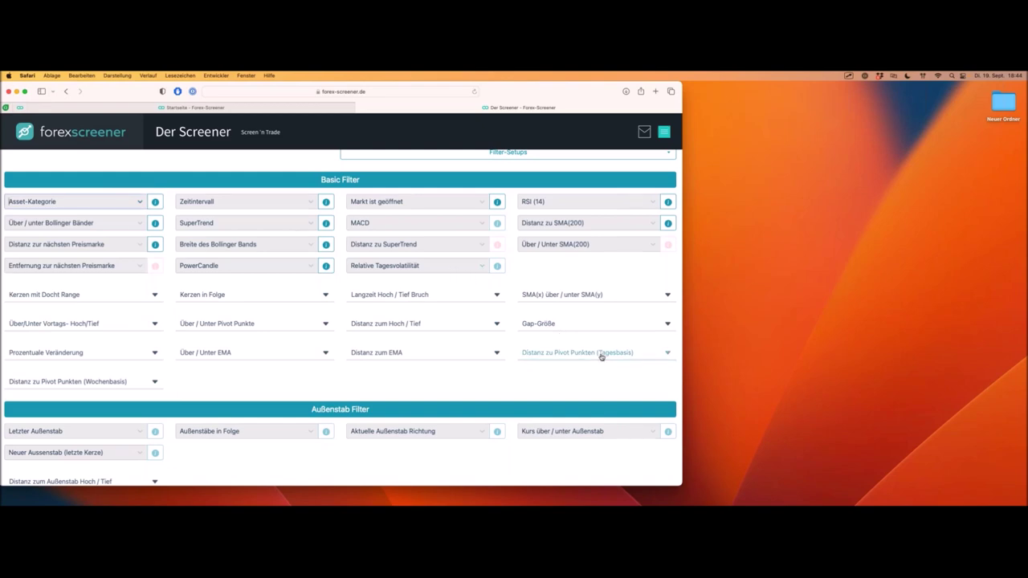
Expand the daily pivot point distance filters and set Distanz zum R3 to < 0.1%.
left_click(633, 356)
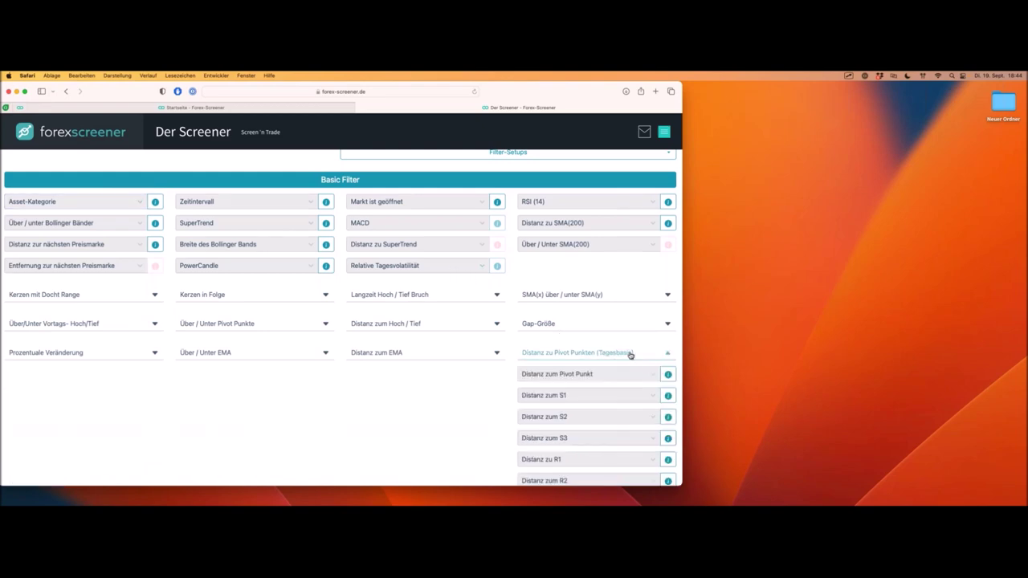
scroll(555, 359, "down", 1)
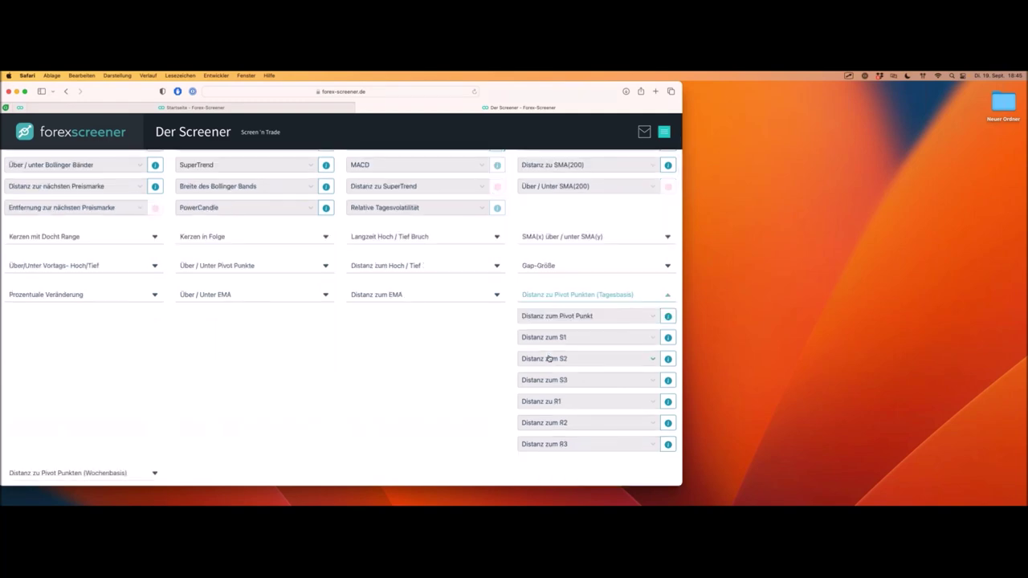
left_click(578, 446)
scroll(482, 409, "down", 1)
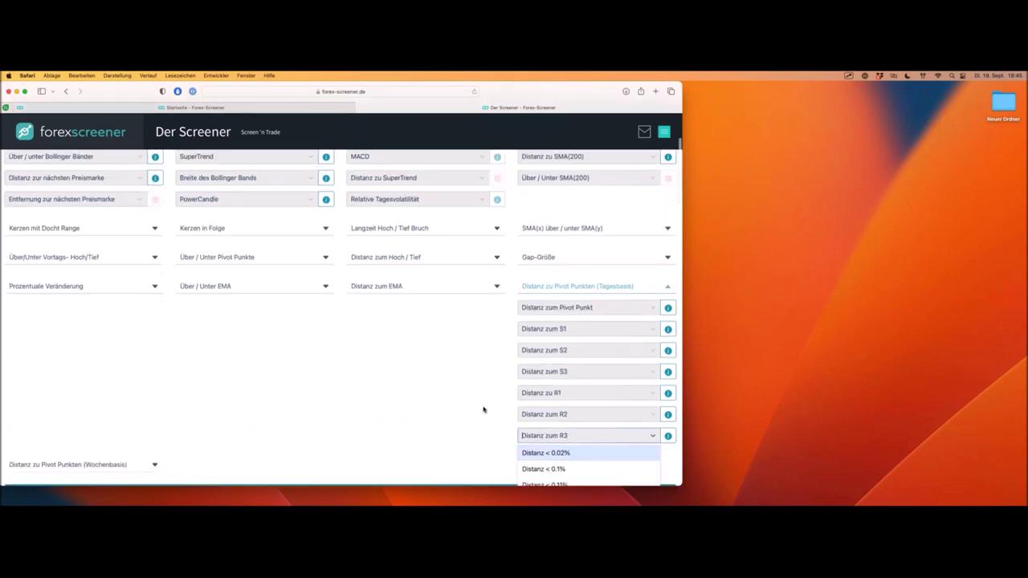
left_click(577, 420)
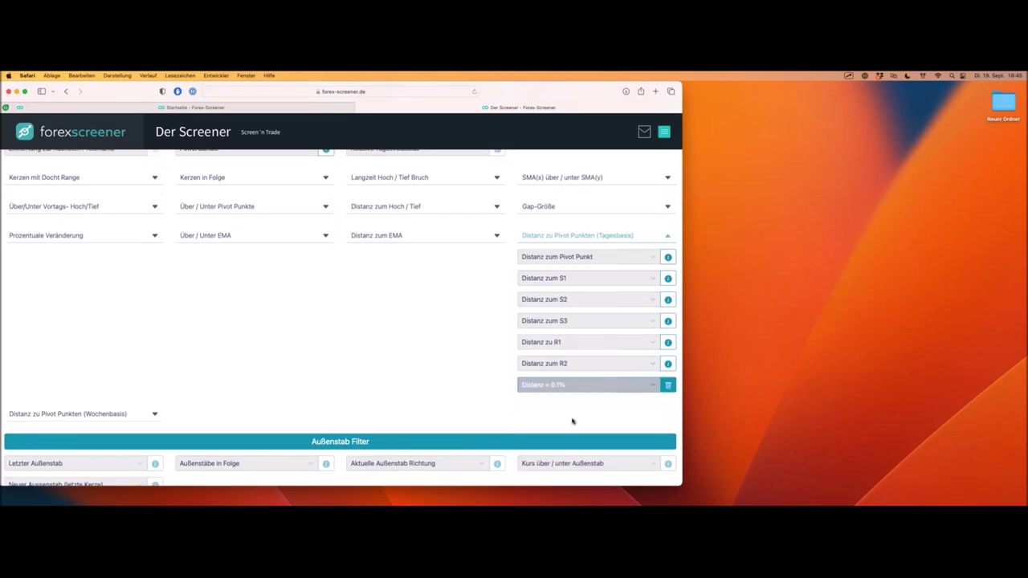
scroll(346, 283, "down", 1)
Search the filters for "preis", set Distanz zur nächsten Preismarke to < 0.1%, and check the results with the full filter list restored.
scroll(346, 283, "up", 3)
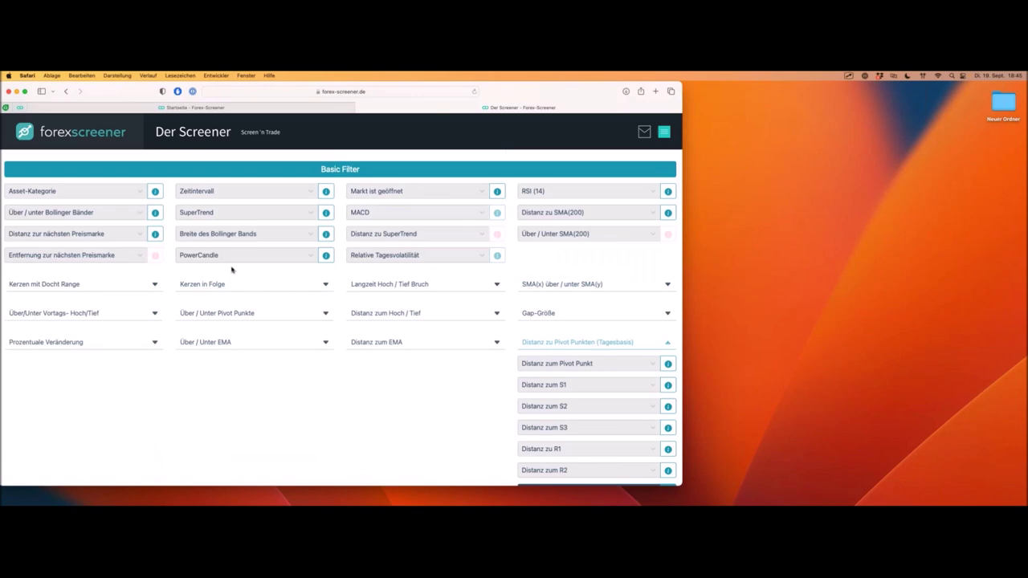
scroll(207, 240, "up", 2)
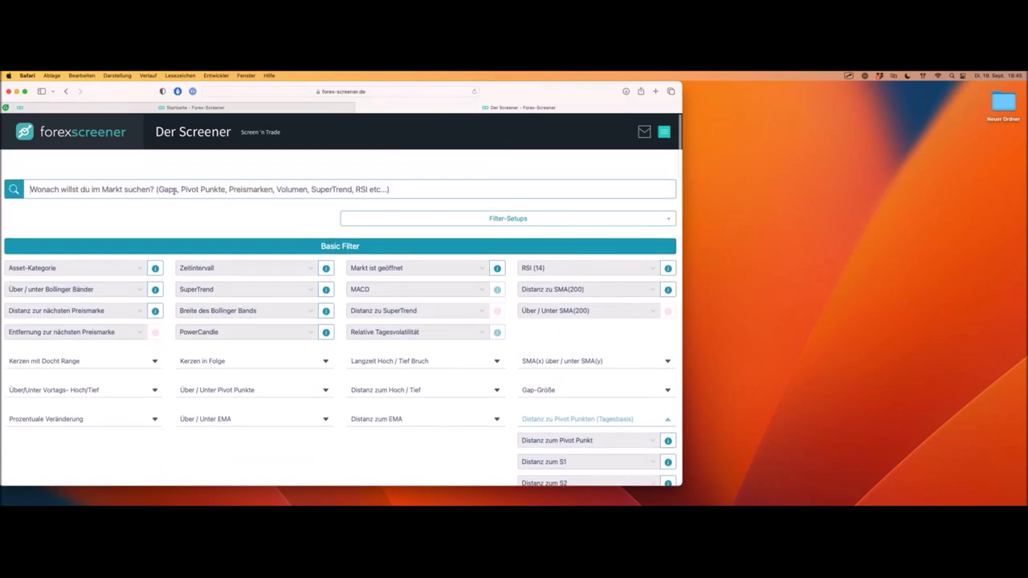
type("preis")
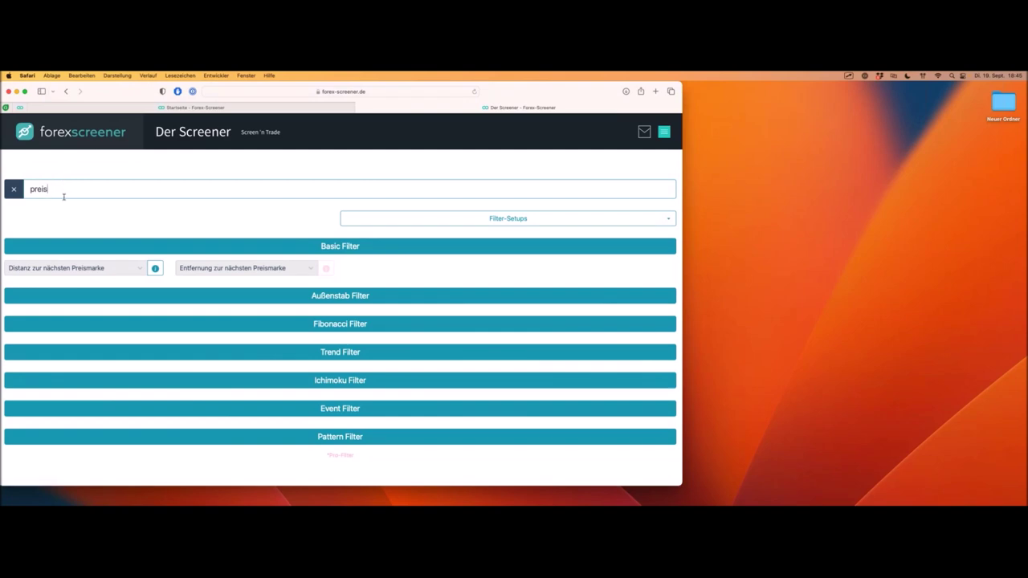
left_click(109, 268)
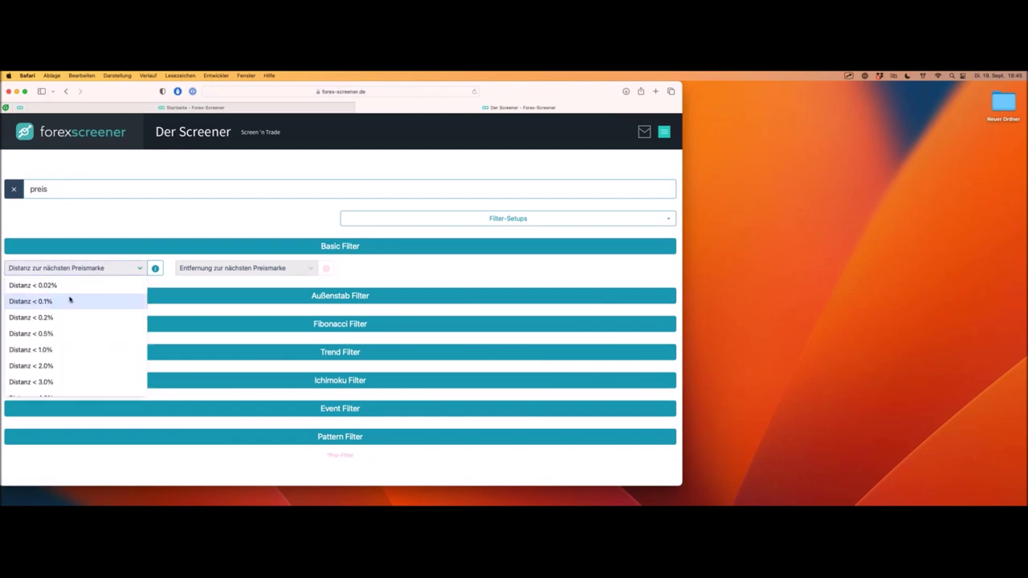
left_click(69, 300)
left_click(19, 192)
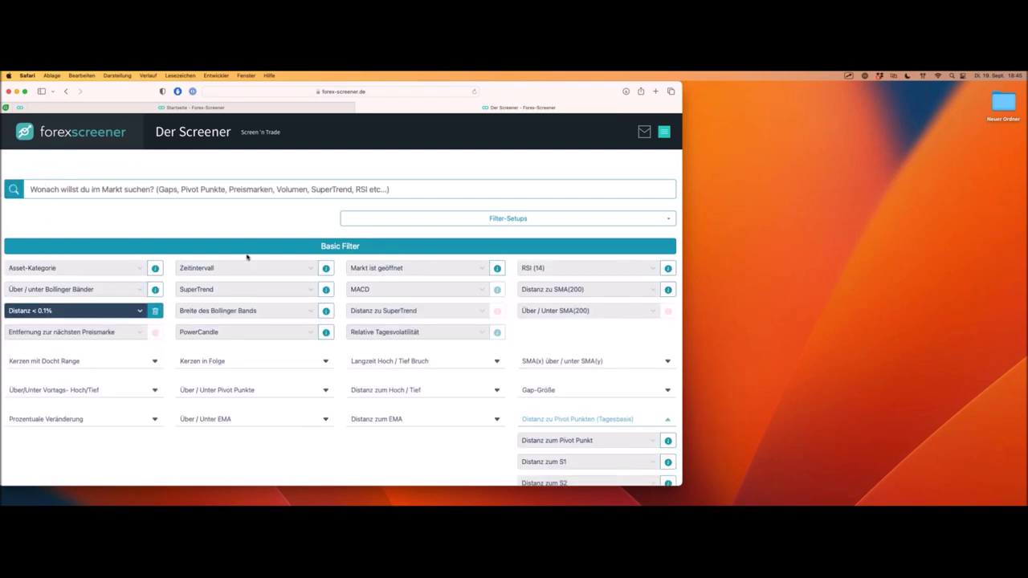
scroll(247, 257, "down", 20)
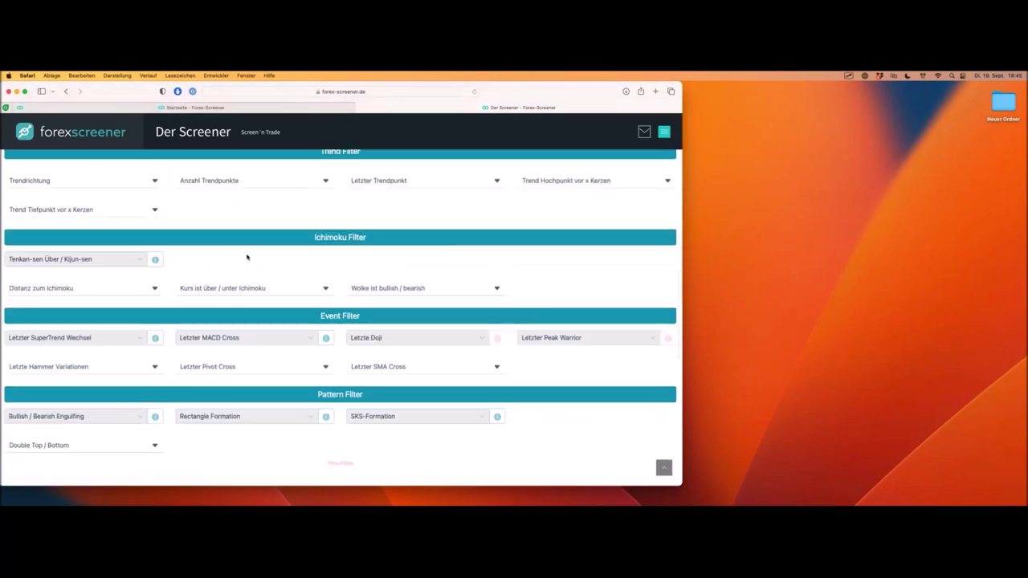
scroll(247, 257, "up", 5)
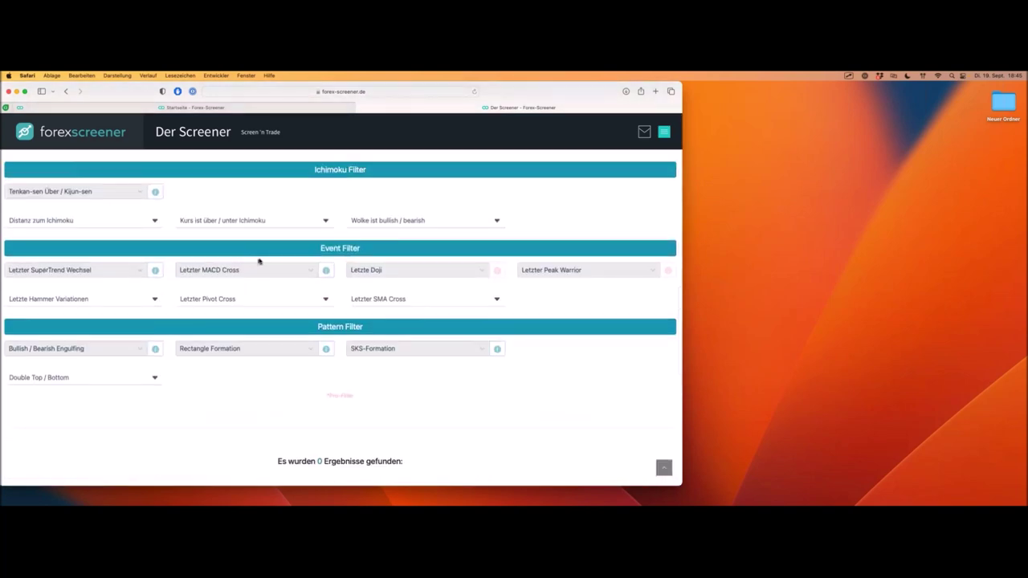
scroll(260, 261, "up", 10)
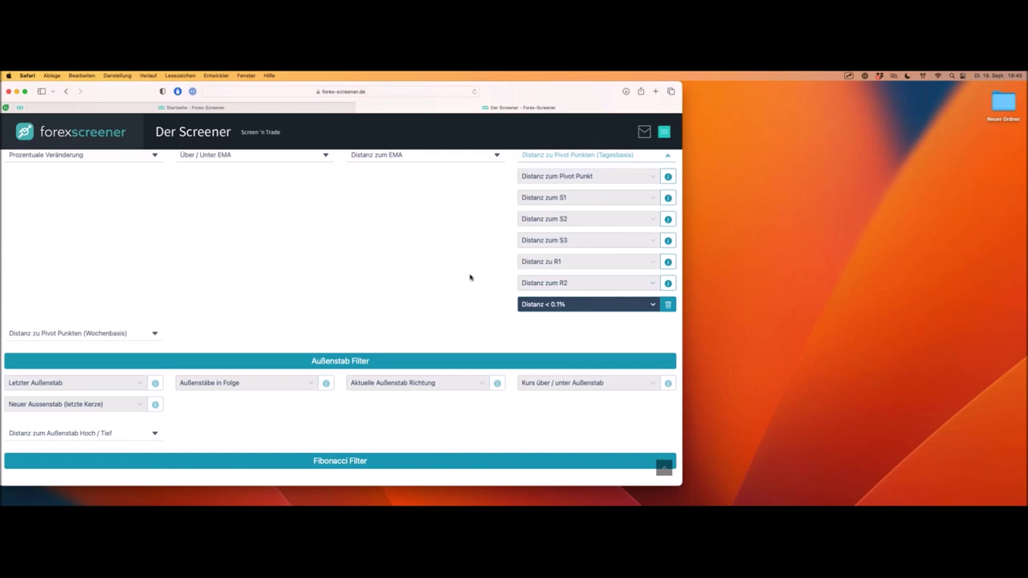
scroll(470, 277, "up", 1)
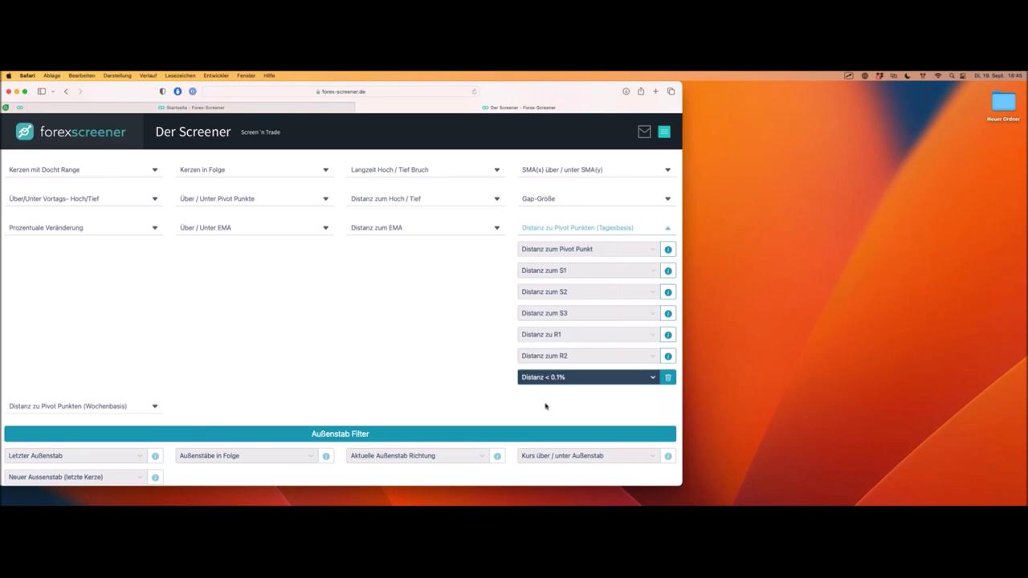
Remove the Distanz zum R3 filter, set Distanz zum R2 to < 0.1%, and review the matching charts.
scroll(554, 404, "down", 1)
scroll(560, 404, "up", 3)
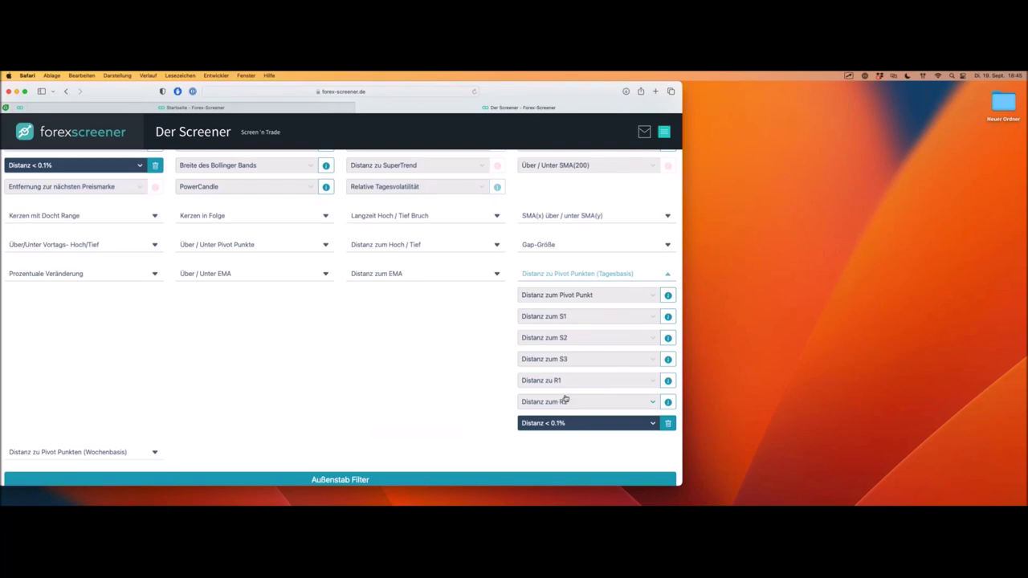
left_click(669, 423)
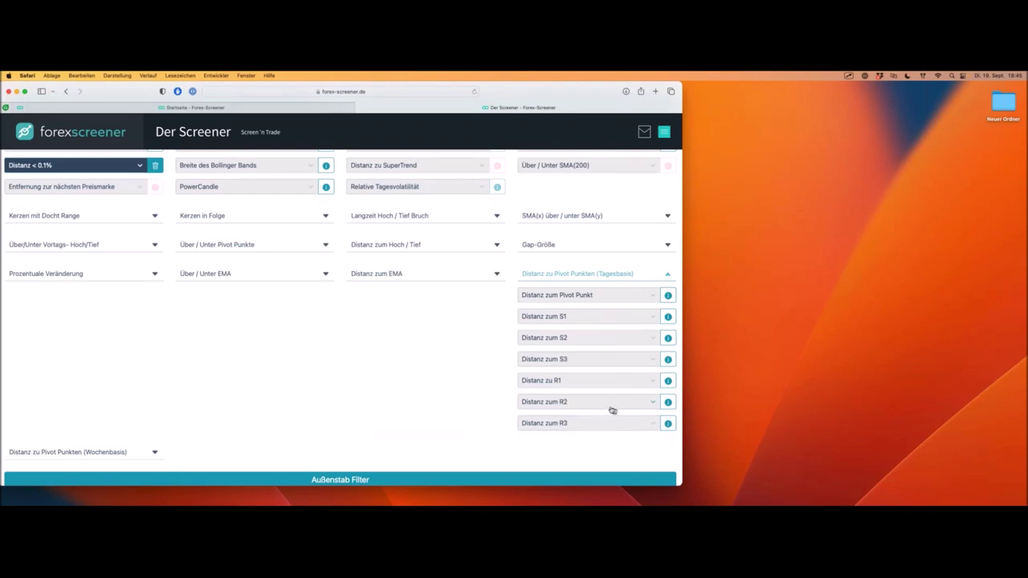
left_click(612, 404)
left_click(568, 435)
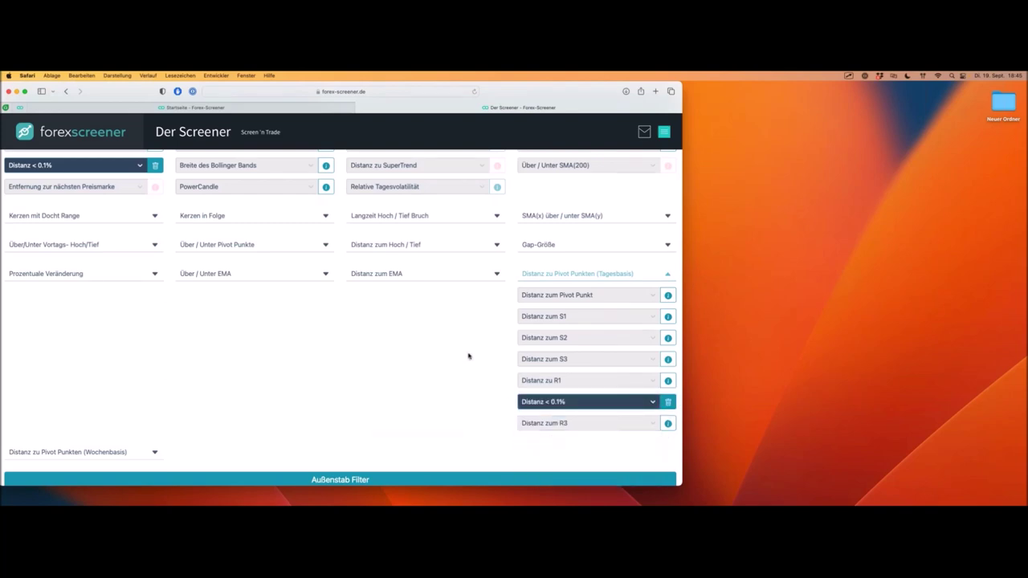
scroll(469, 354, "down", 15)
scroll(468, 356, "down", 3)
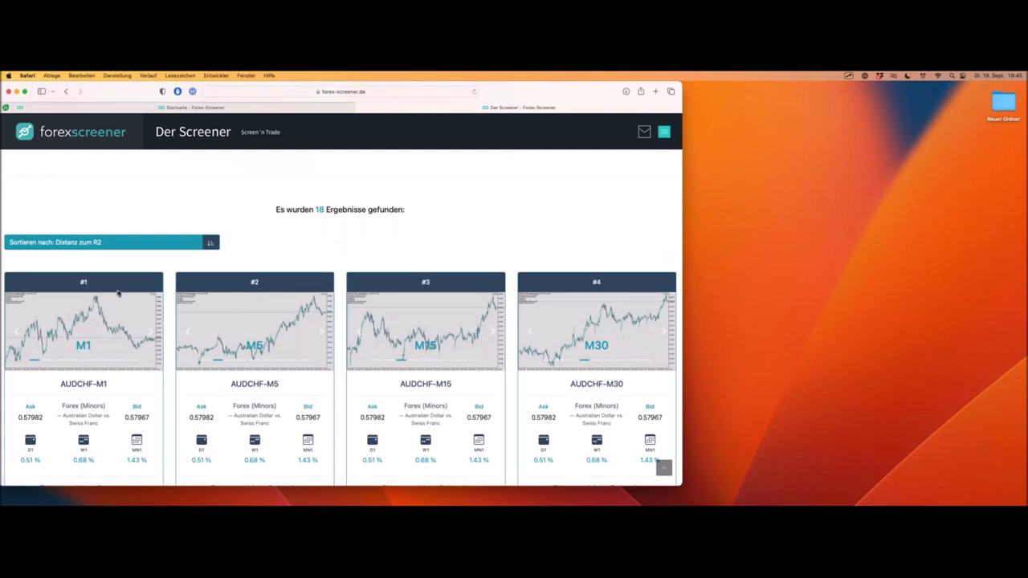
scroll(132, 308, "down", 2)
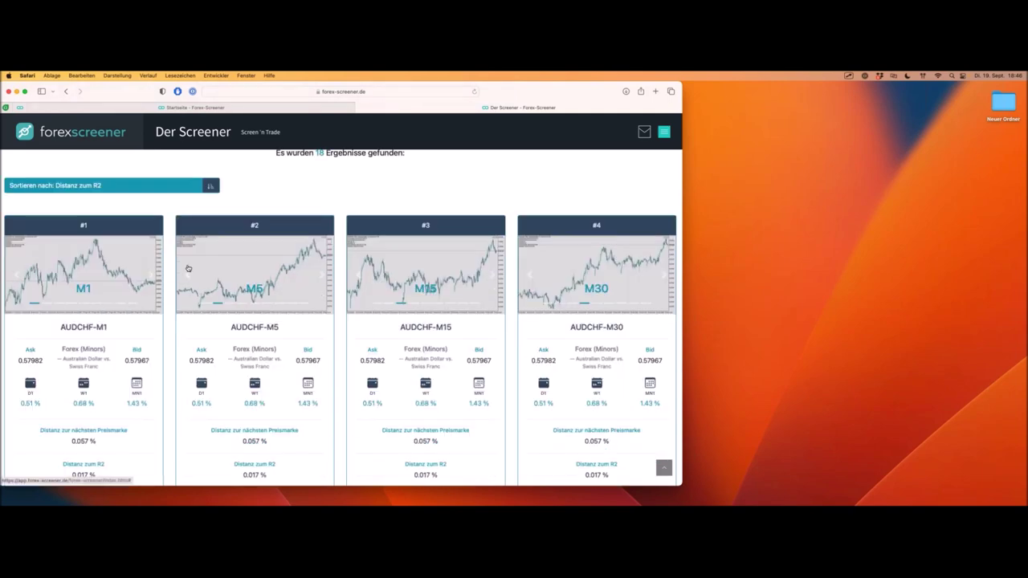
scroll(153, 265, "down", 3)
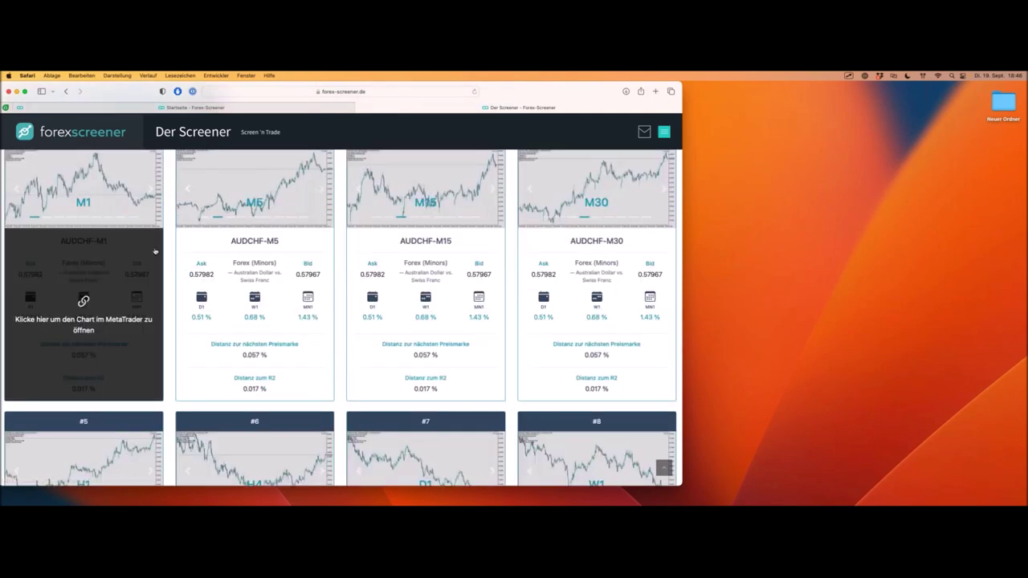
Restrict the interval filter to M15 and review the remaining results.
scroll(155, 251, "up", 15)
left_click(222, 272)
left_click(204, 317)
scroll(203, 304, "down", 1)
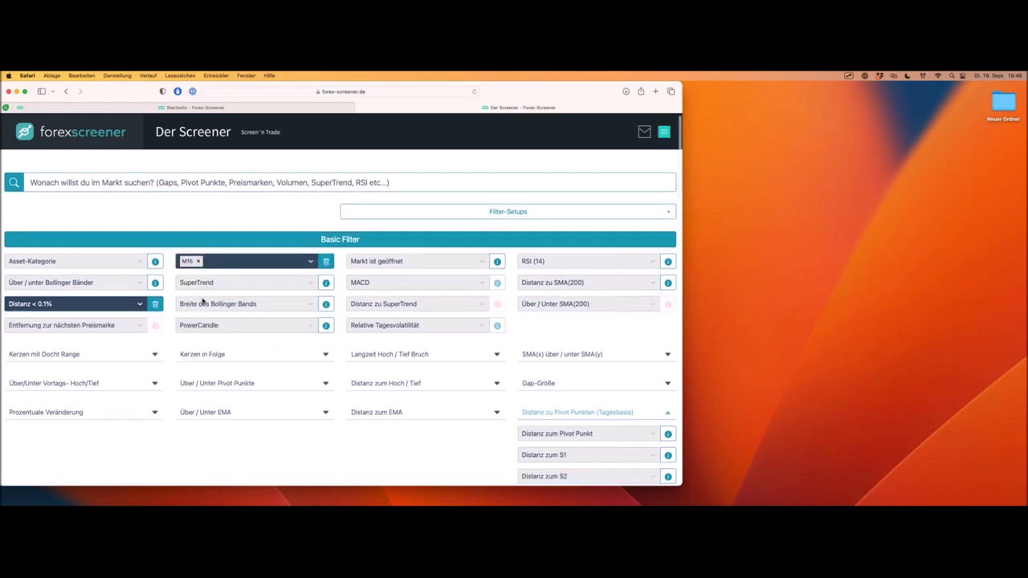
scroll(203, 302, "down", 15)
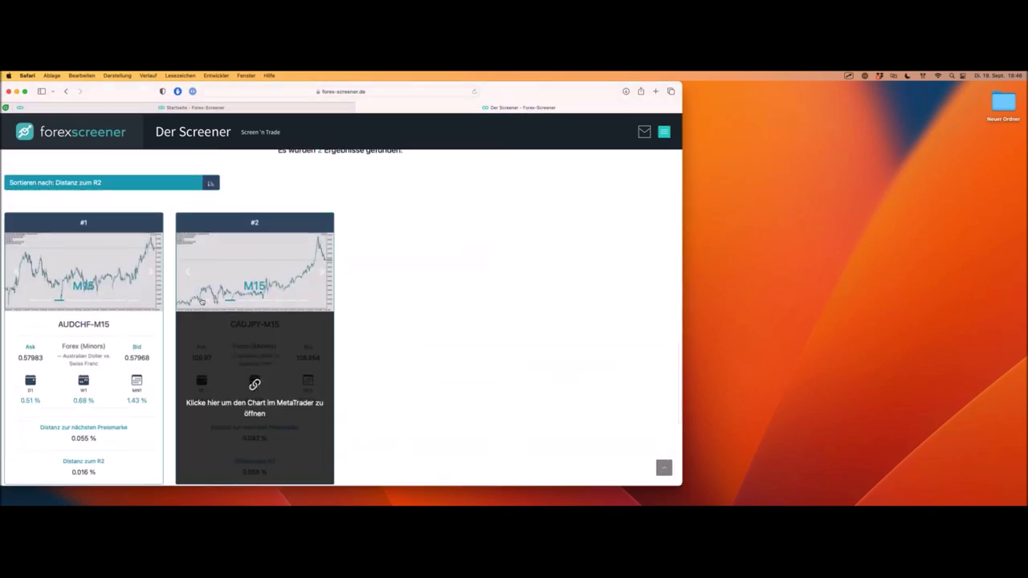
scroll(202, 302, "up", 1)
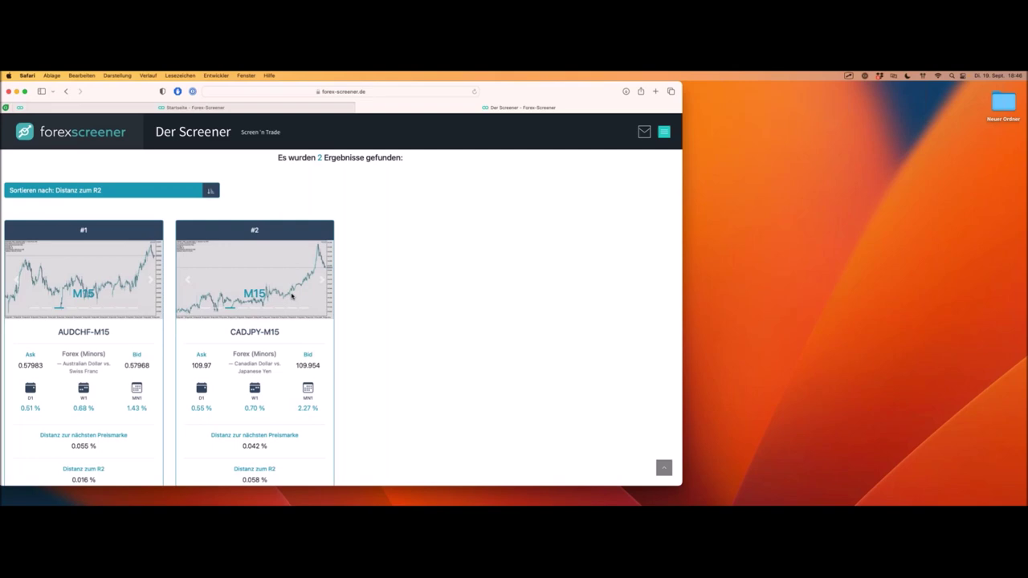
scroll(370, 302, "down", 2)
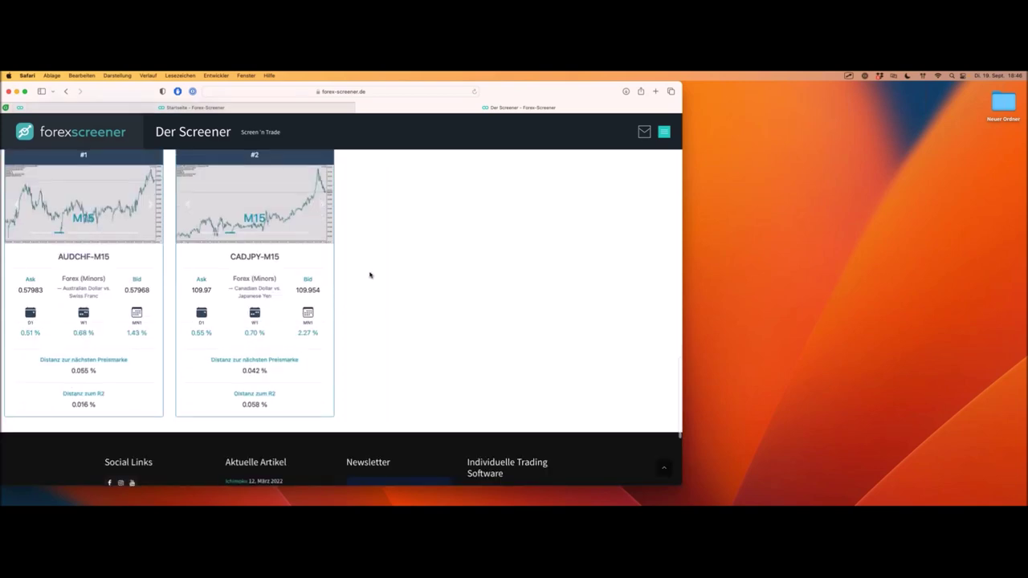
scroll(370, 273, "up", 2)
Open the CADJPY-M15 result in MetaTrader, switch to MetaTrader, and zoom the chart out to show more price history.
left_click(281, 325)
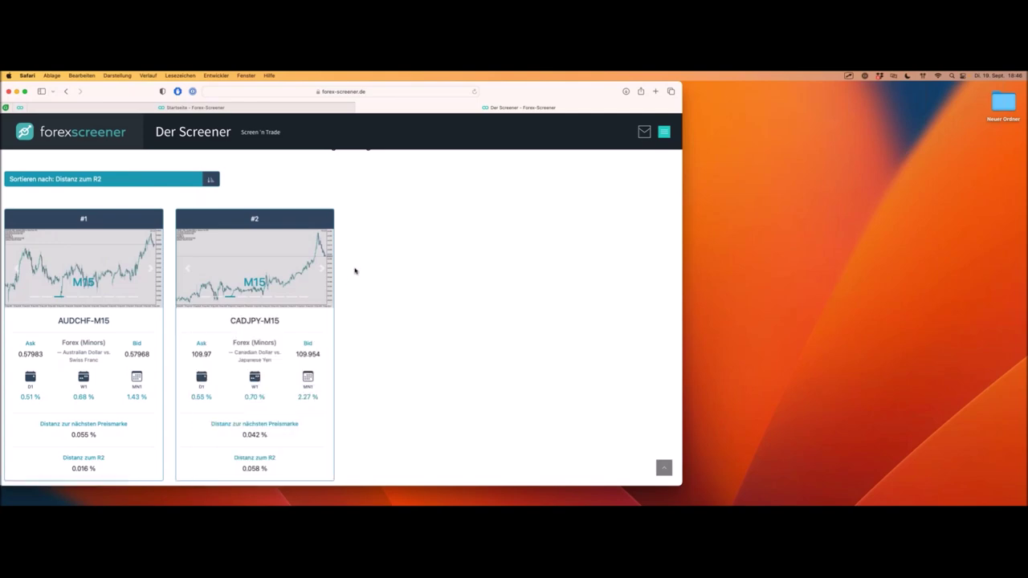
key("ctrl+Right")
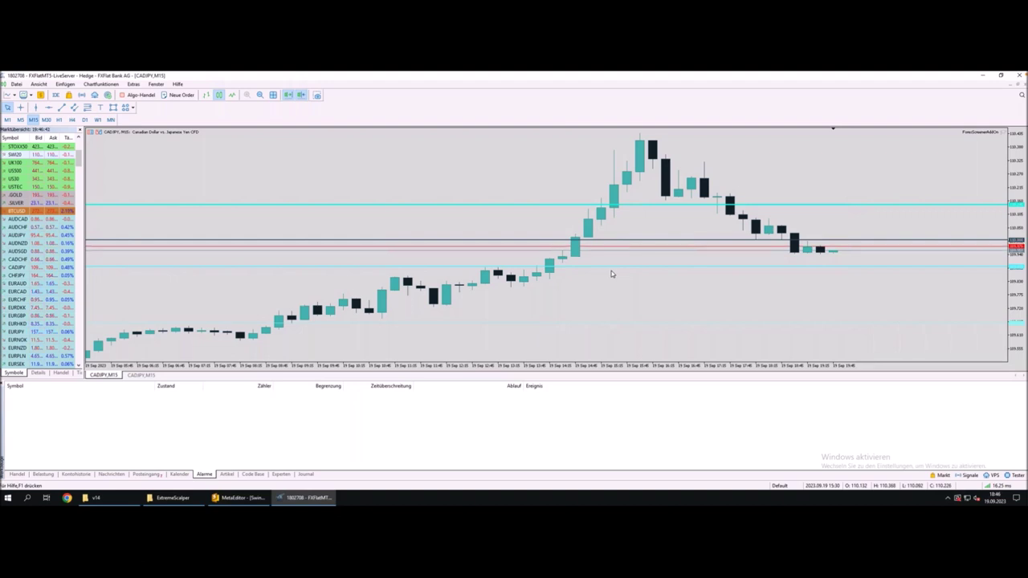
key("minus")
key("minus")
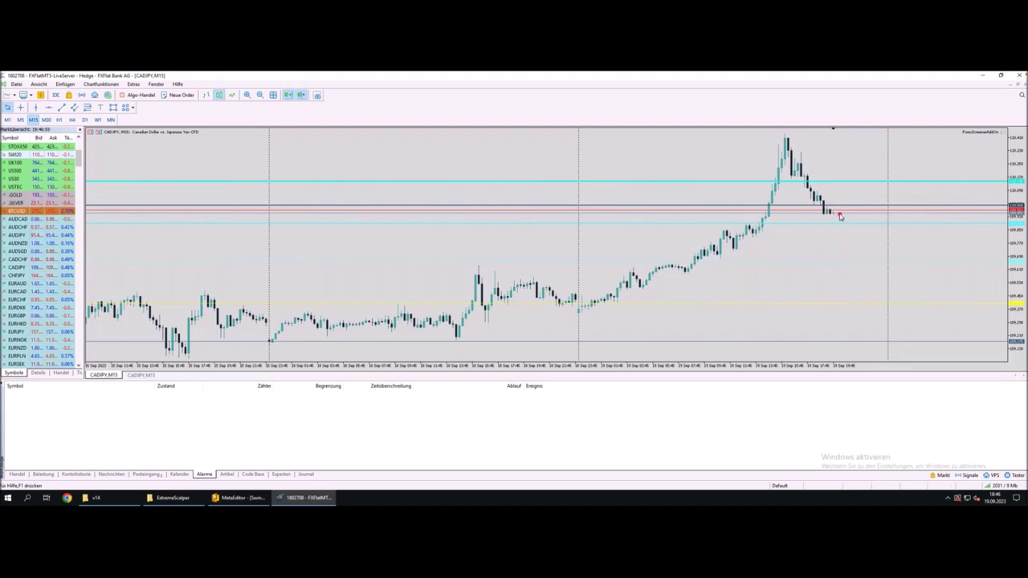
Switch the CADJPY chart to the H1 timeframe and examine the latest upswing and pullback around the pivot levels.
left_click(59, 119)
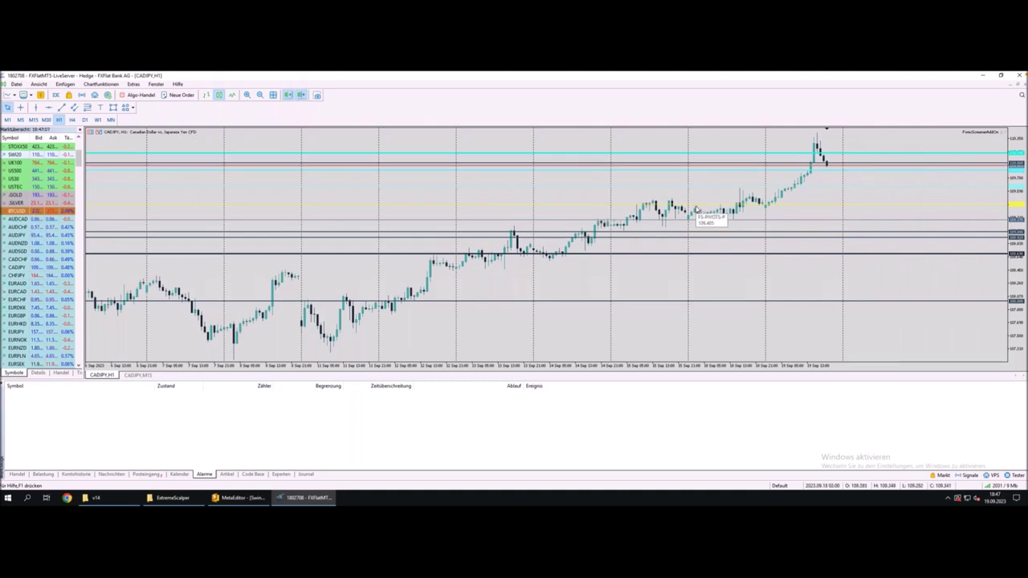
mouse_move(799, 185)
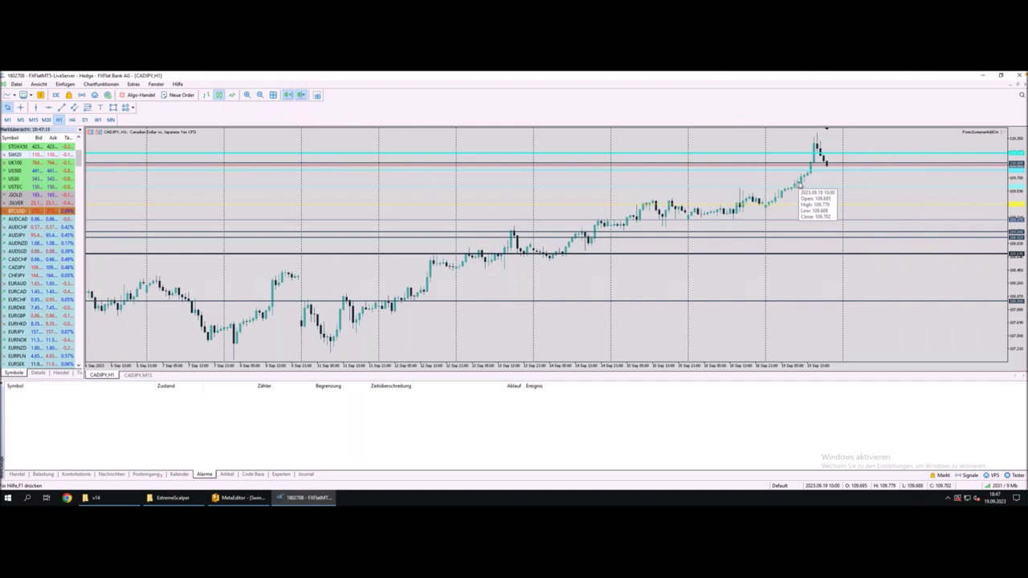
left_click(824, 171)
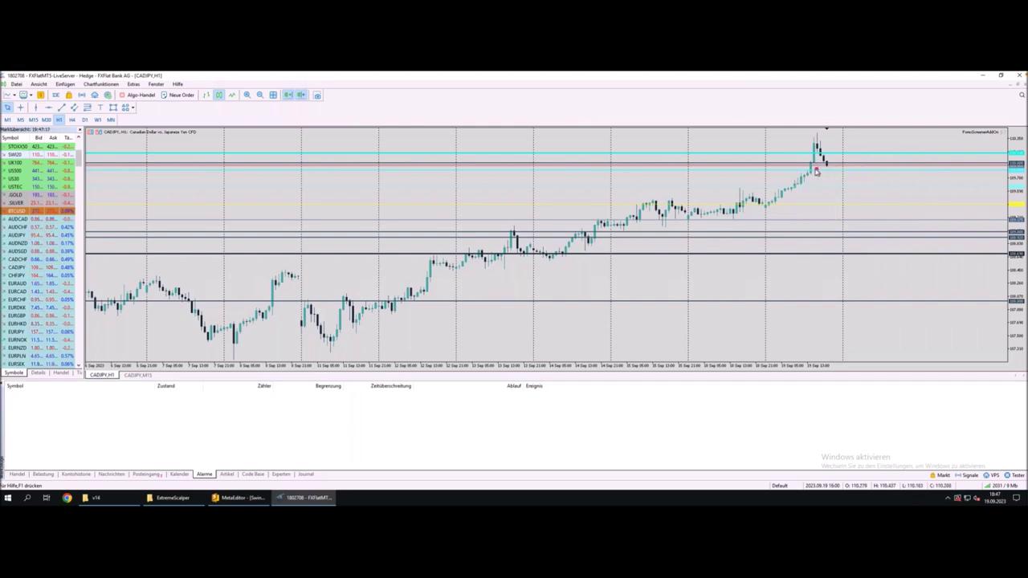
mouse_move(763, 207)
left_mouse_down()
mouse_move(792, 188)
mouse_move(819, 138)
mouse_move(828, 135)
mouse_move(817, 143)
mouse_move(828, 149)
left_mouse_up()
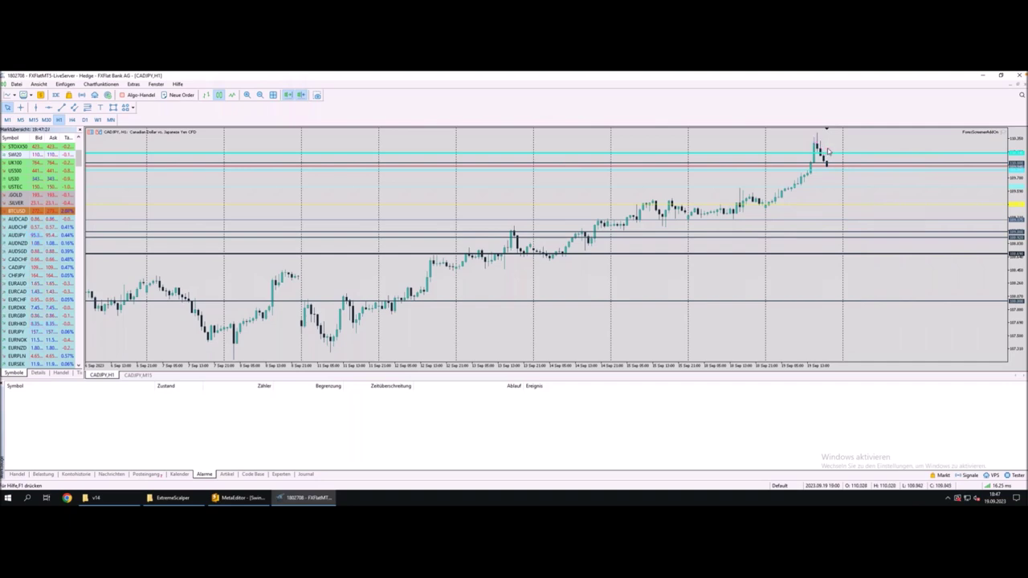
left_click_drag(833, 170, 830, 169)
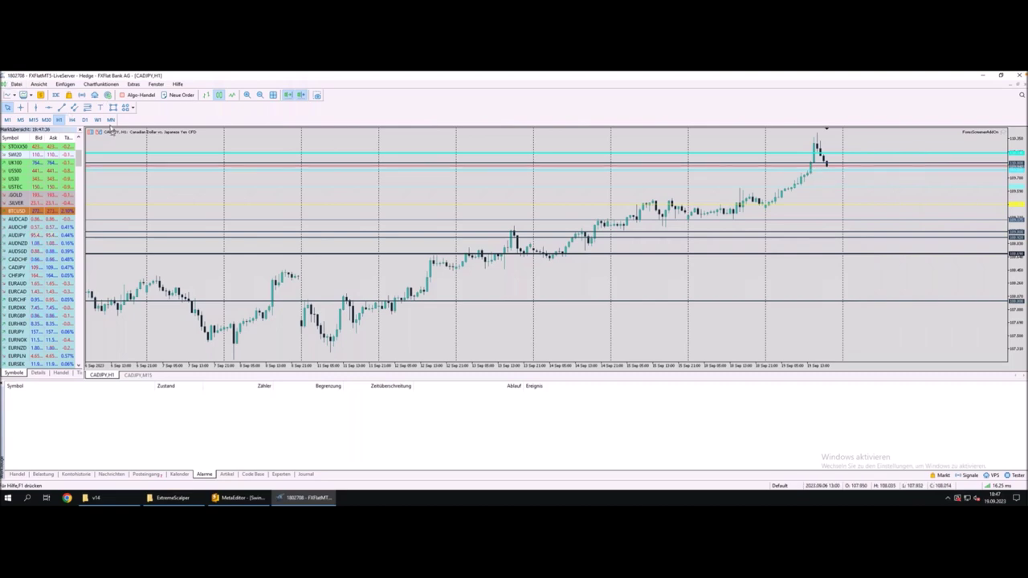
Draw a Fibonacci retracement over the latest CADJPY upswing from its low to its high and trace the 50.0 level.
left_click(87, 107)
mouse_move(771, 207)
left_mouse_down()
mouse_move(758, 203)
mouse_move(857, 135)
left_mouse_up()
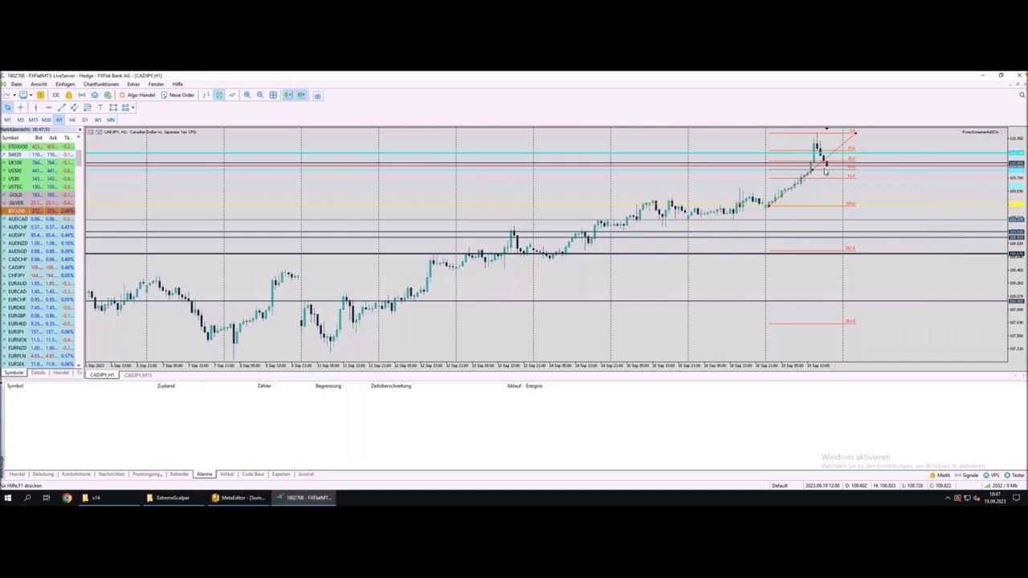
left_click_drag(769, 169, 853, 170)
left_click_drag(770, 170, 842, 172)
Switch the CADJPY chart back to M15 and examine the price against the Fibonacci, pivot and Preismarke lines over a longer history.
left_click(34, 120)
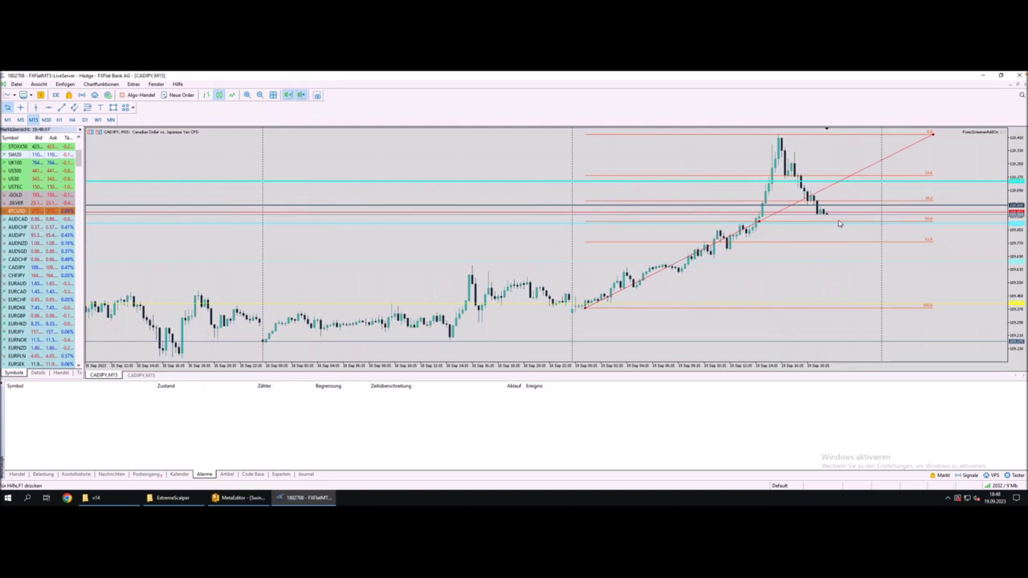
mouse_move(824, 214)
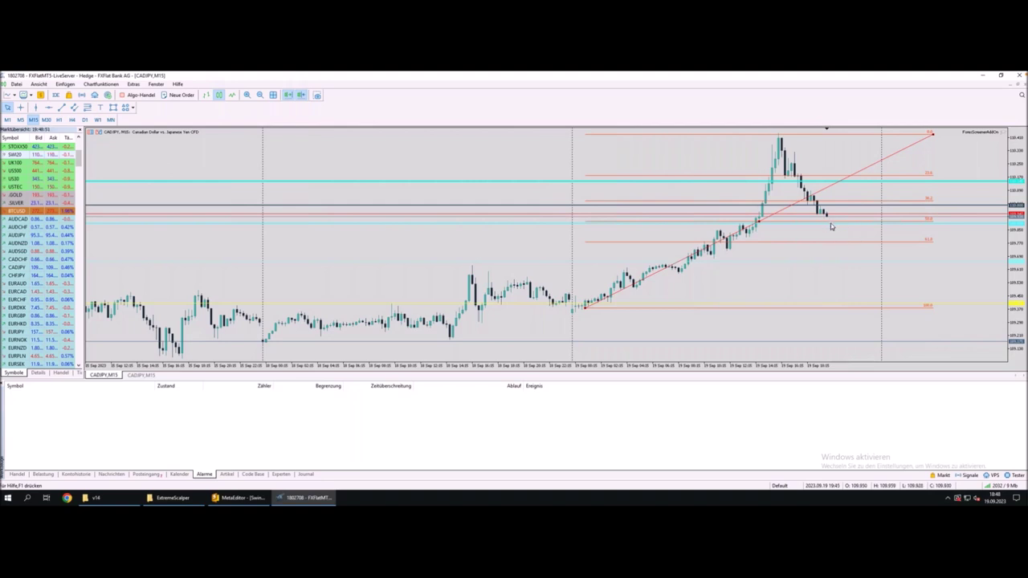
mouse_move(830, 225)
left_mouse_down()
mouse_move(856, 174)
mouse_move(860, 195)
left_mouse_up()
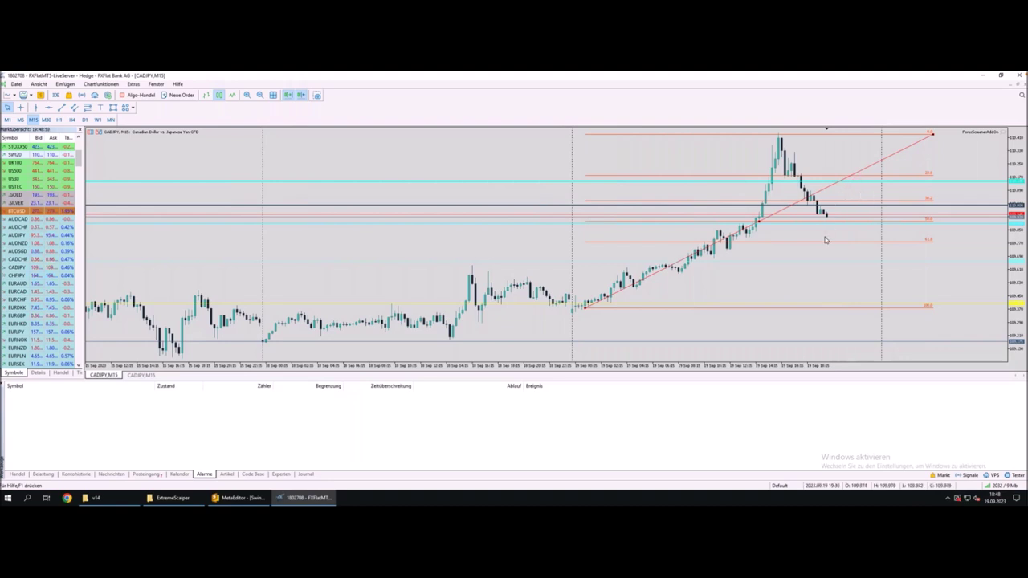
key("minus")
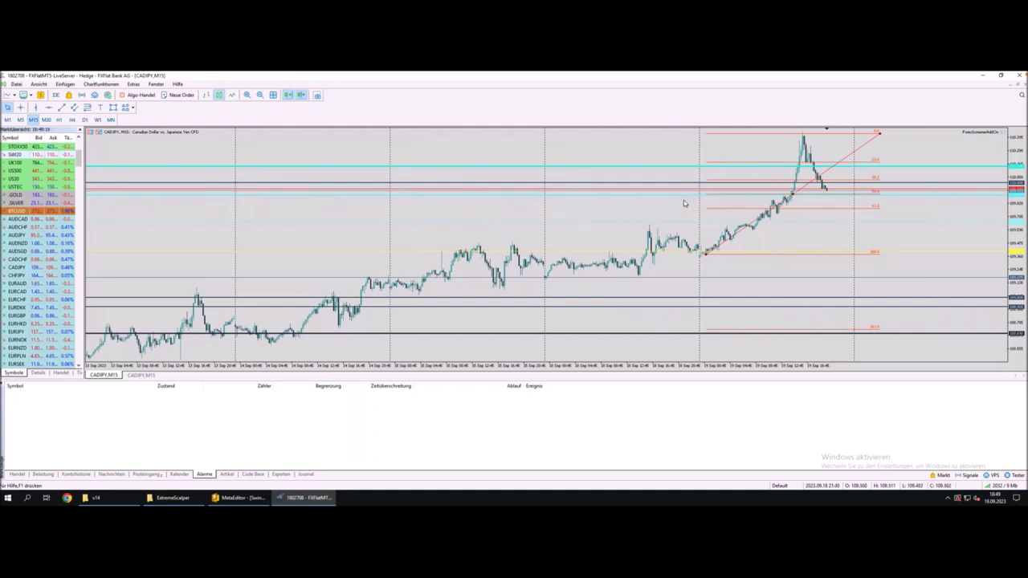
Return to the Forex Screener and review the M15 results and the active daily pivot point distance filters.
key("ctrl+Left")
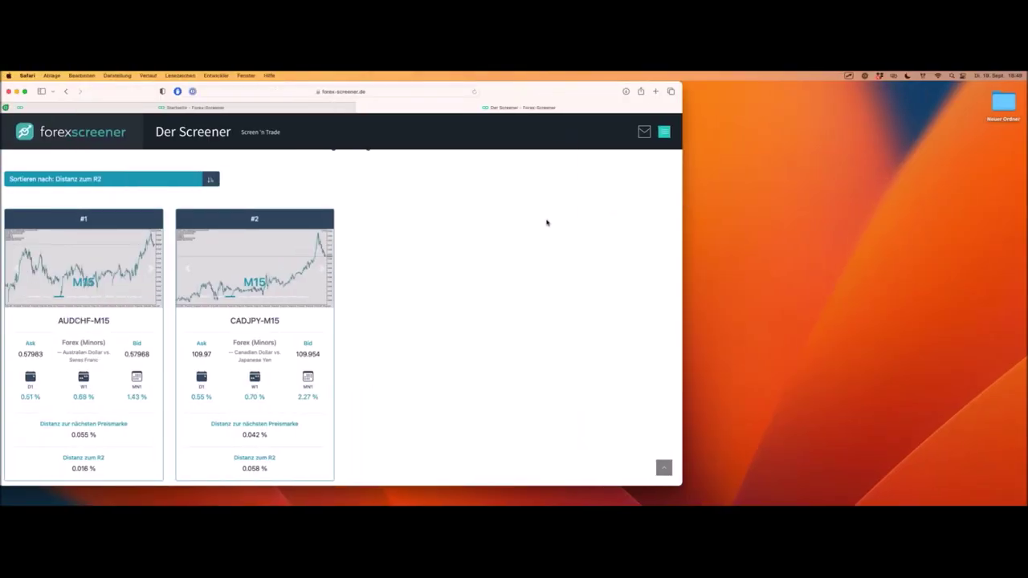
scroll(548, 223, "down", 2)
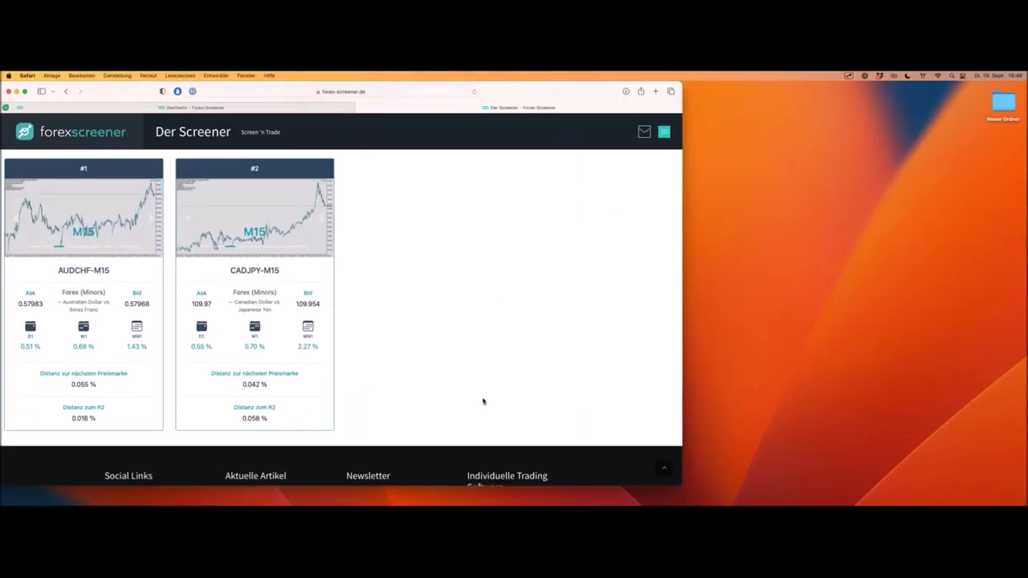
mouse_move(65, 432)
left_mouse_down()
mouse_move(254, 437)
mouse_move(290, 424)
mouse_move(302, 366)
mouse_move(29, 364)
mouse_move(29, 429)
mouse_move(78, 438)
left_mouse_up()
scroll(379, 301, "up", 15)
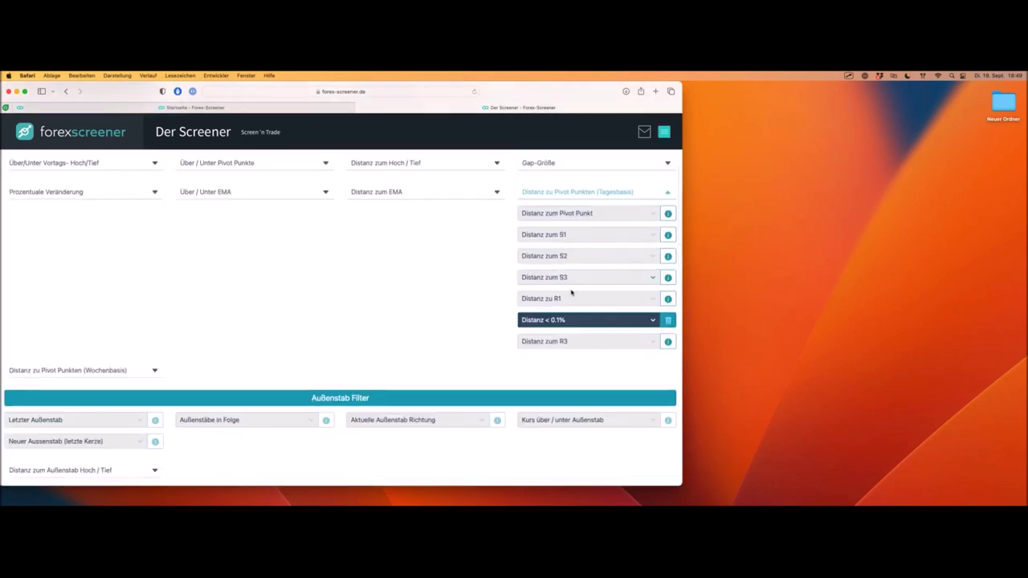
scroll(590, 318, "down", 1)
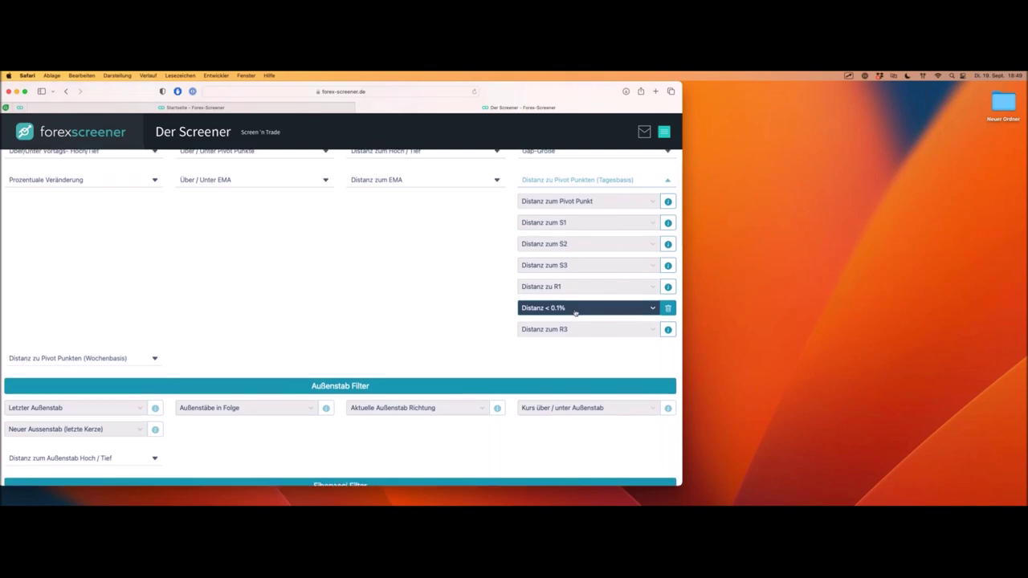
scroll(576, 312, "down", 1)
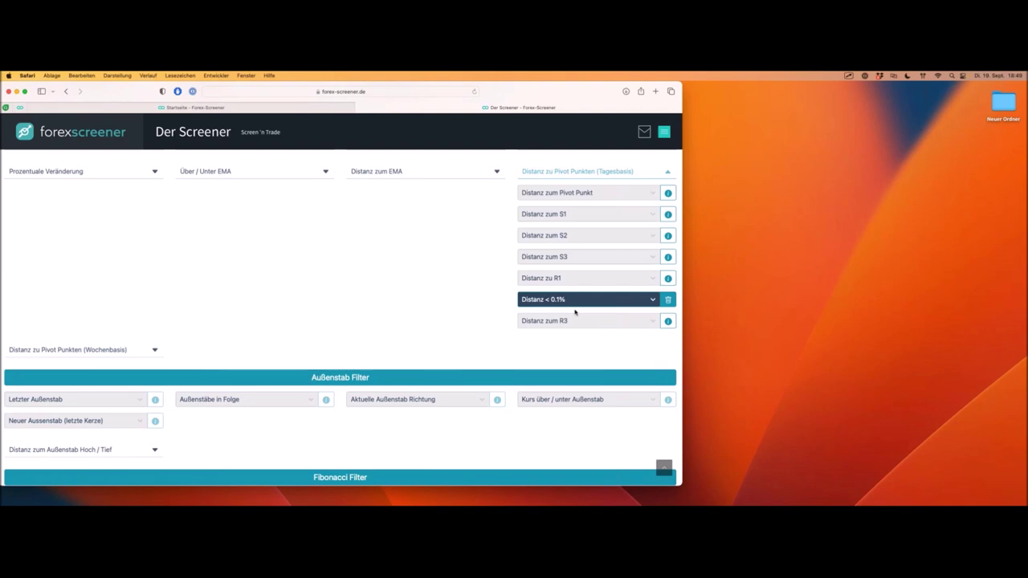
scroll(575, 313, "down", 2)
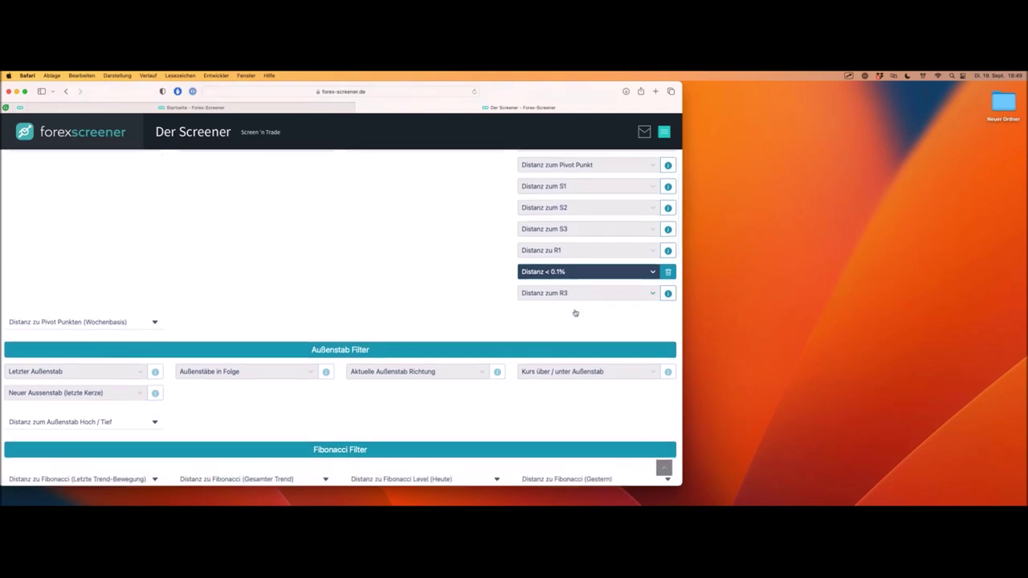
scroll(570, 308, "up", 5)
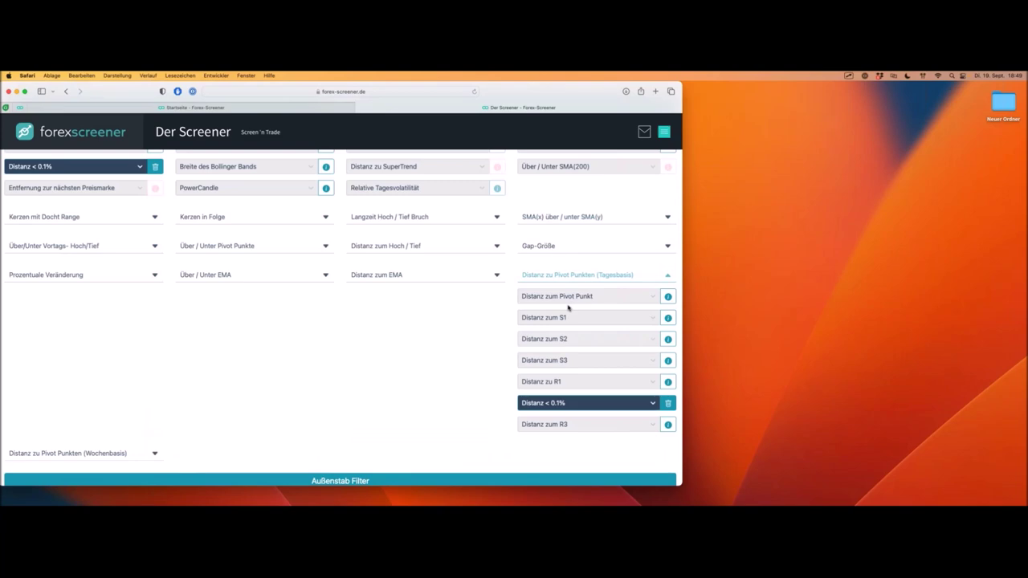
Check the selectable distances for Distanz zum R2 and Distanz zur nächsten Preismarke, leaving both at < 0.1%.
left_click(568, 404)
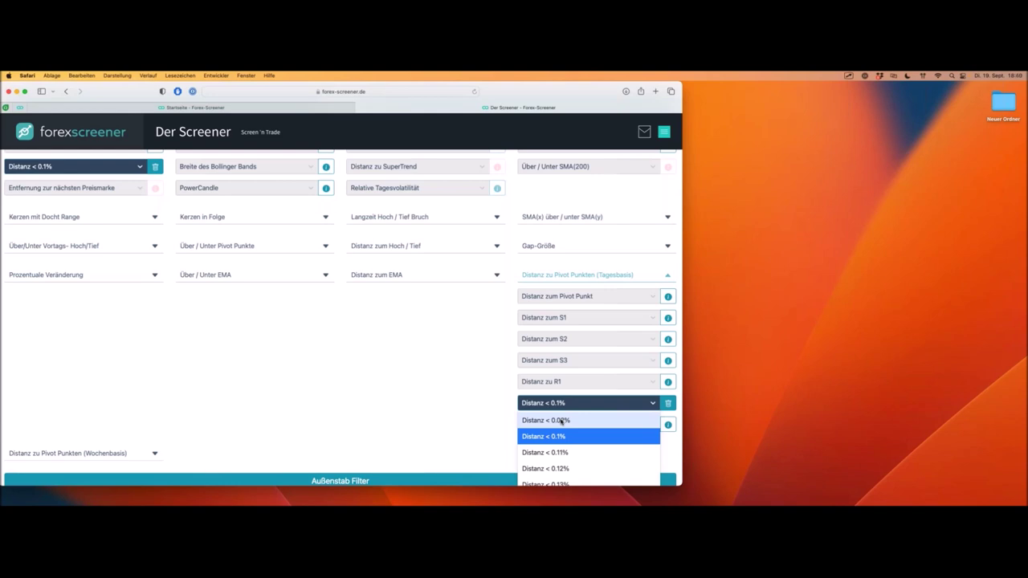
left_click(503, 348)
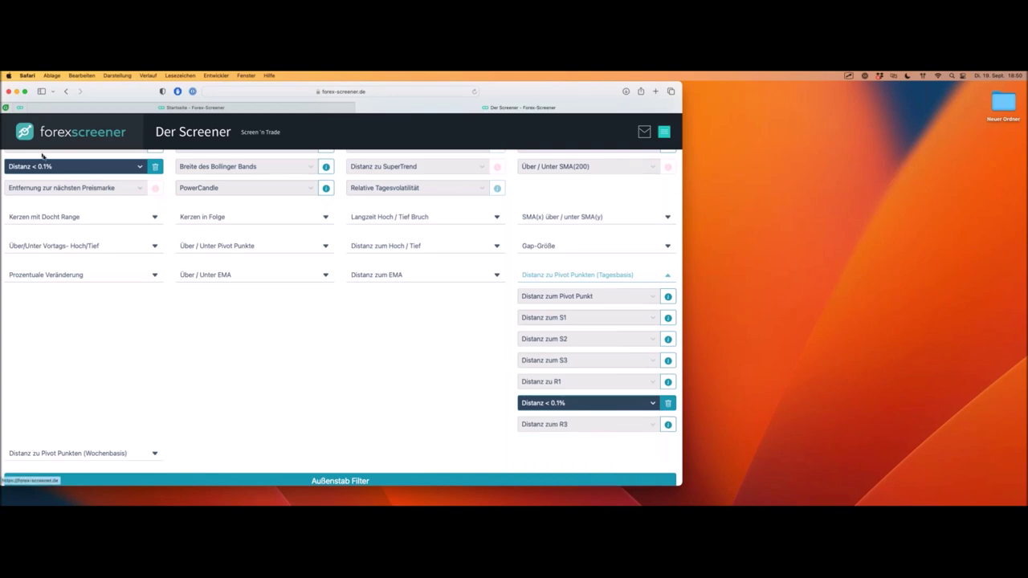
left_click(56, 167)
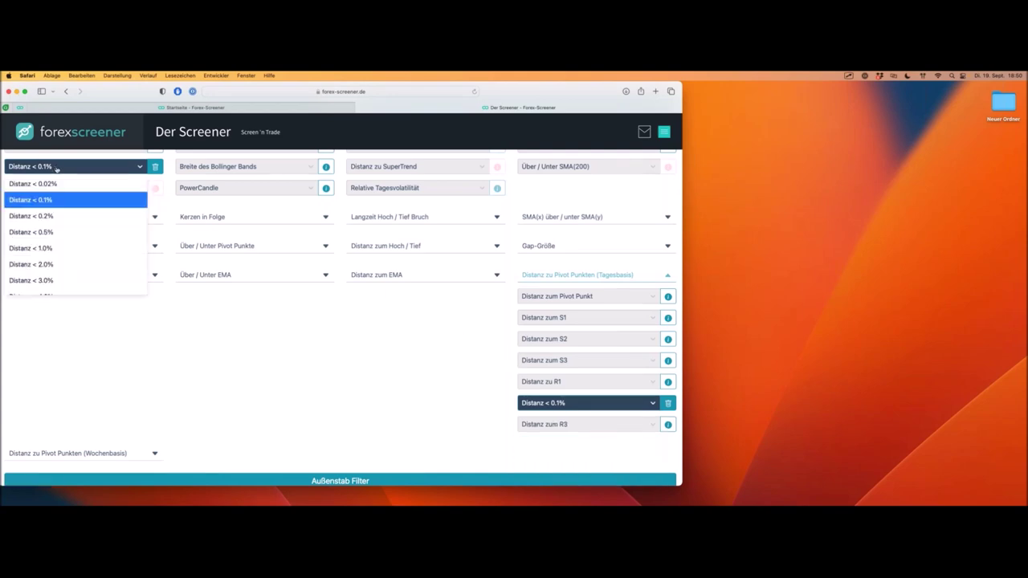
left_click(513, 265)
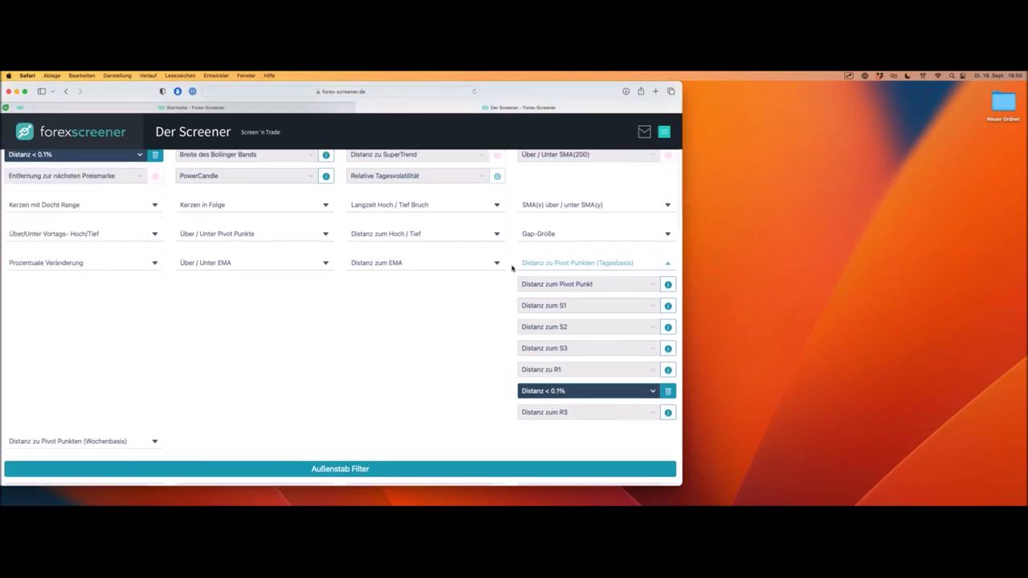
Review the saved Filter-Setups and the signal activation option for Abwärtstrend x Preismarke without applying any setup.
scroll(512, 269, "up", 4)
left_click(509, 218)
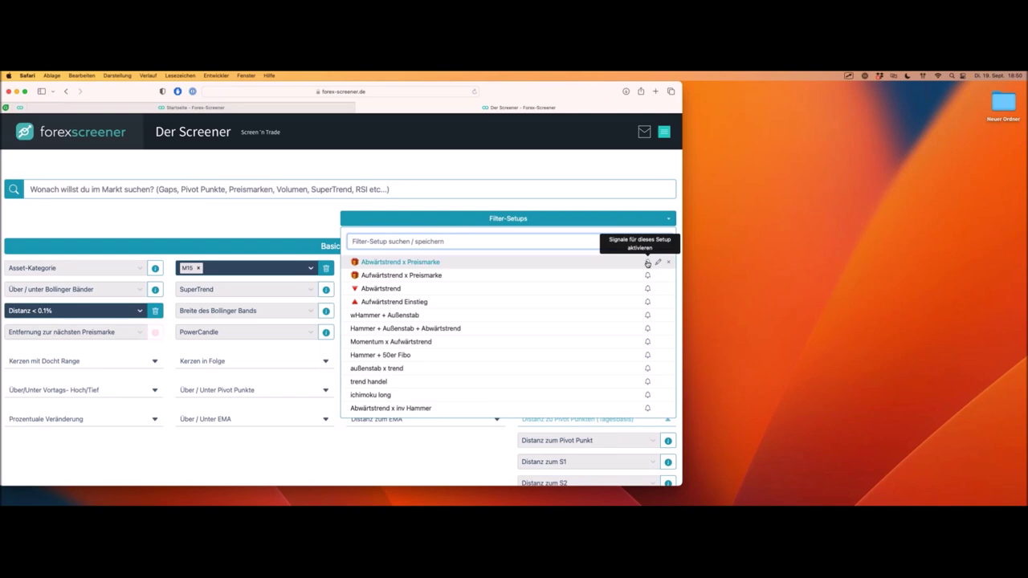
left_click(308, 232)
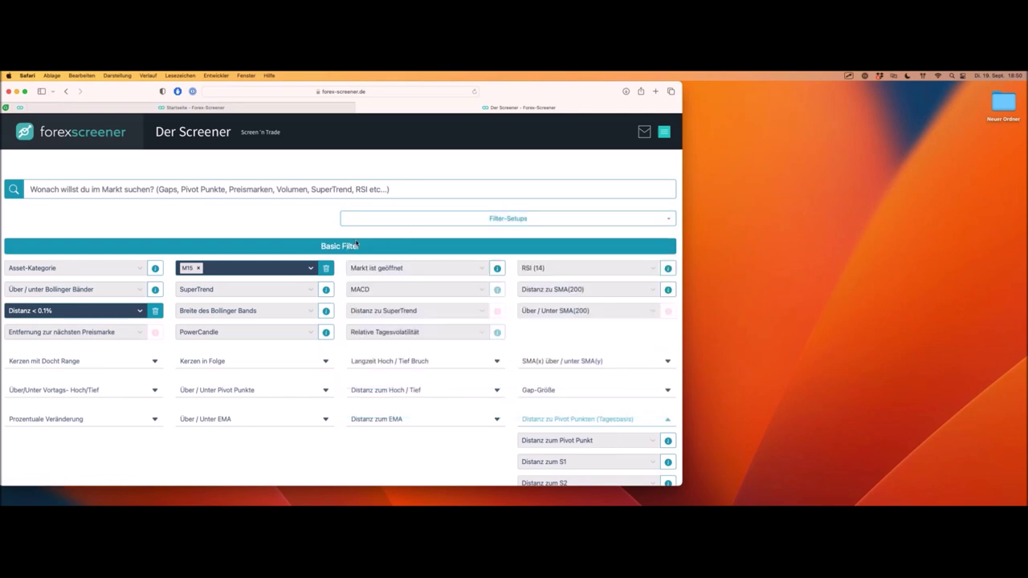
Find AUDCHF-M15 among the screener results and open its chart in MetaTrader.
scroll(356, 244, "down", 10)
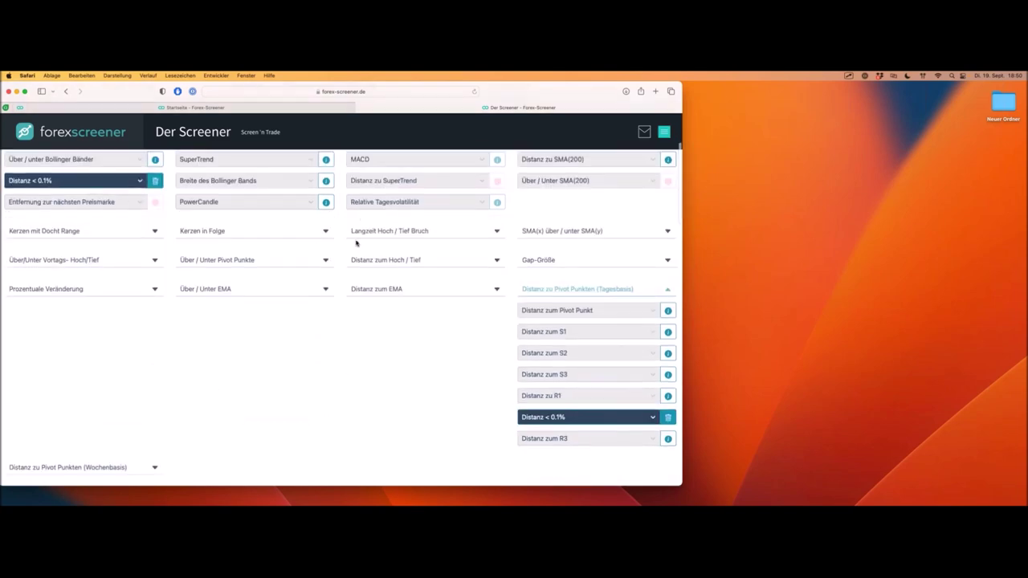
scroll(355, 243, "down", 10)
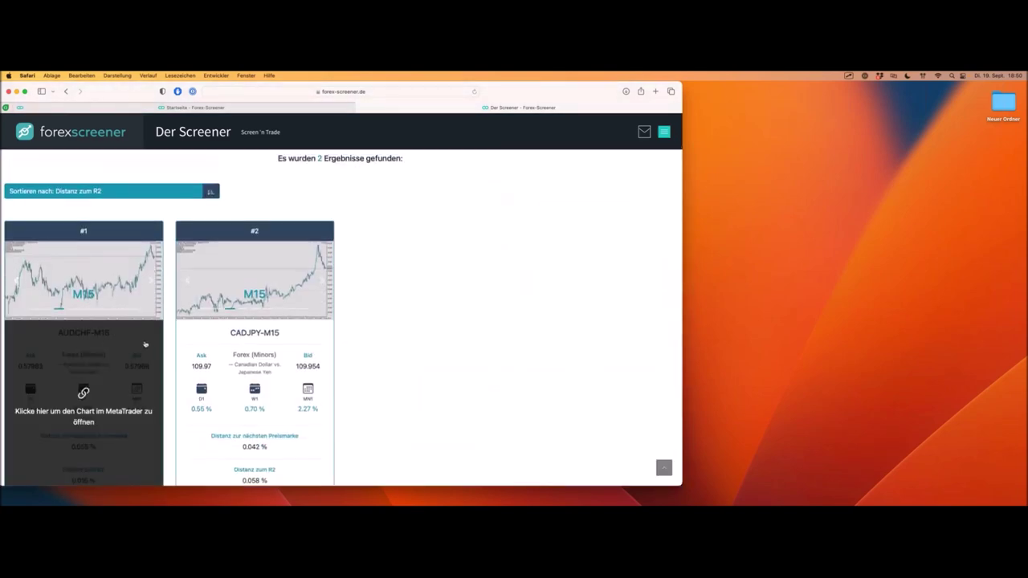
mouse_move(88, 347)
scroll(120, 323, "down", 1)
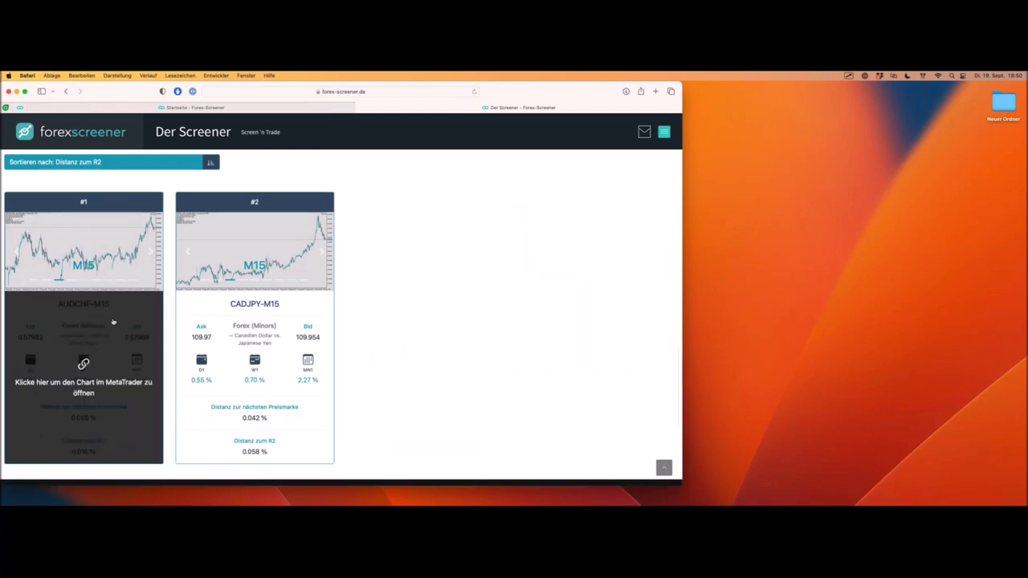
left_click(115, 322)
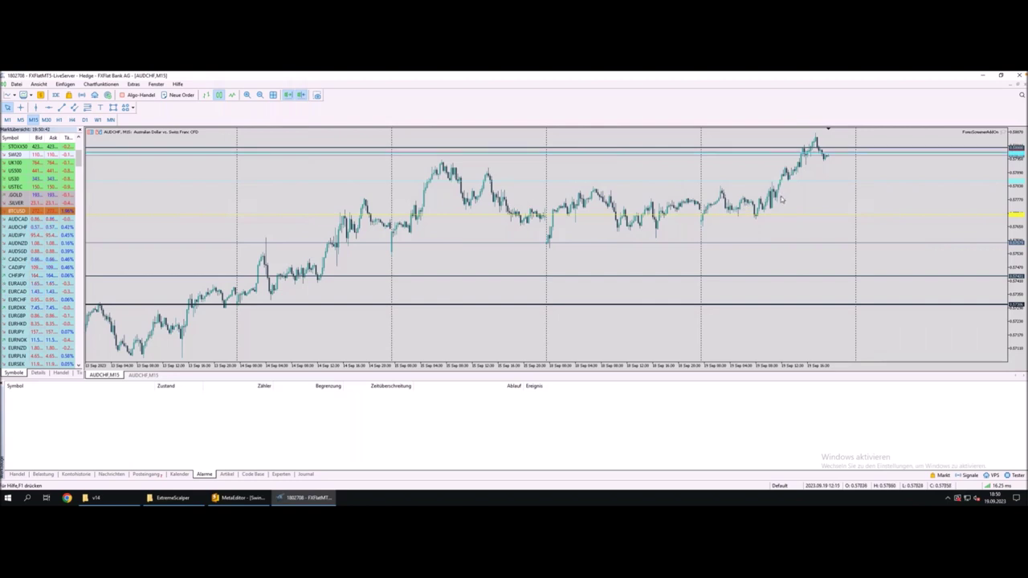
Switch the AUDCHF chart to H1 and enlarge the latest candles.
left_click(59, 119)
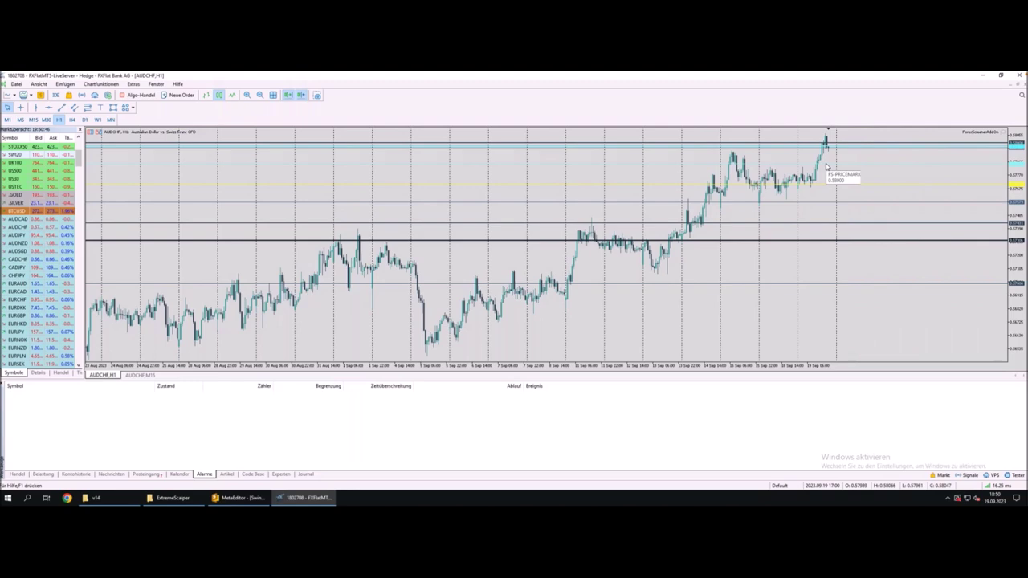
scroll(826, 166, "up", 1)
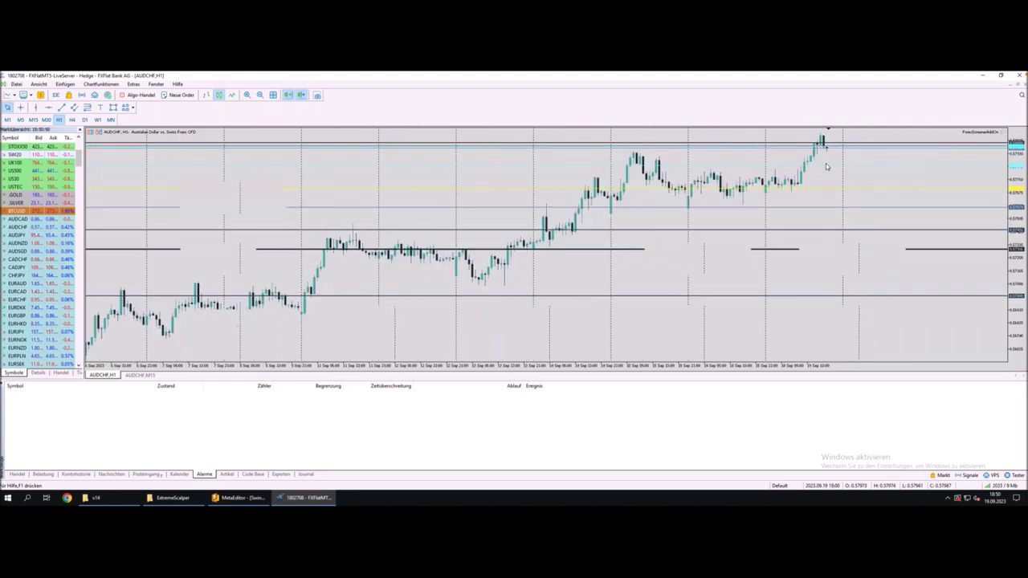
scroll(826, 163, "up", 2)
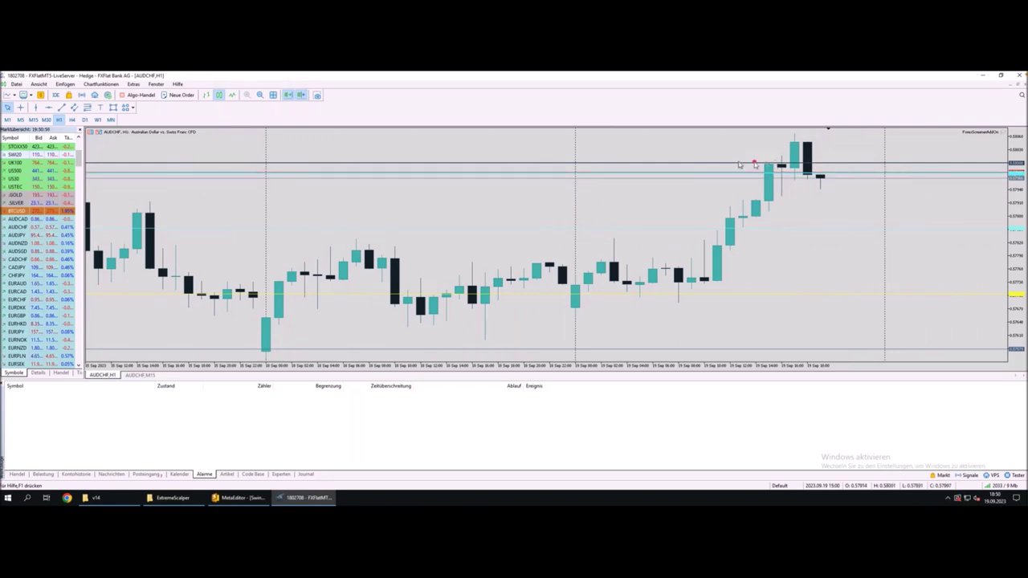
Trace the Preismarke line and the daily R2 line on the AUDCHF chart and mark the current candle beneath them.
left_click_drag(636, 164, 723, 163)
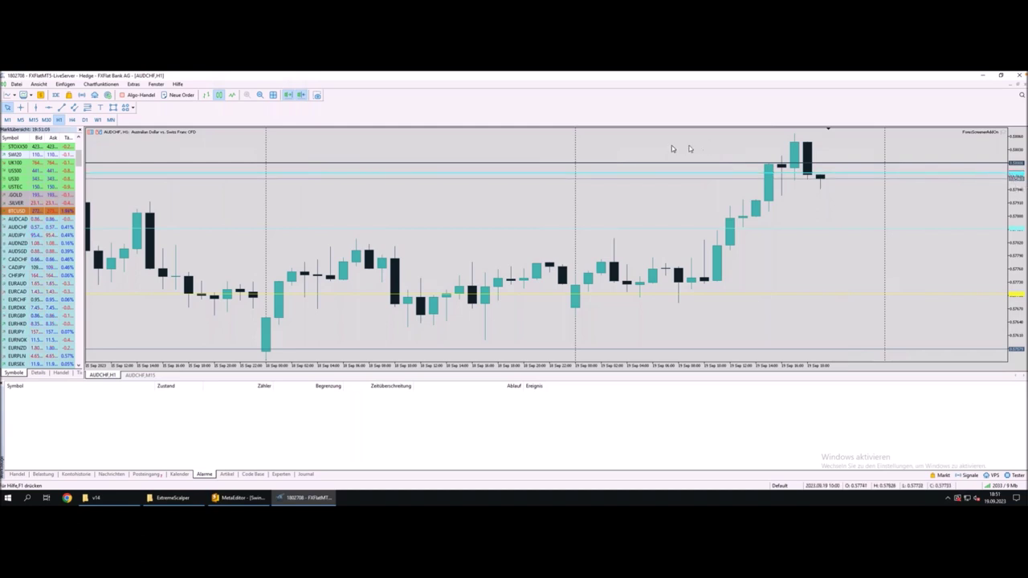
left_click_drag(580, 164, 735, 167)
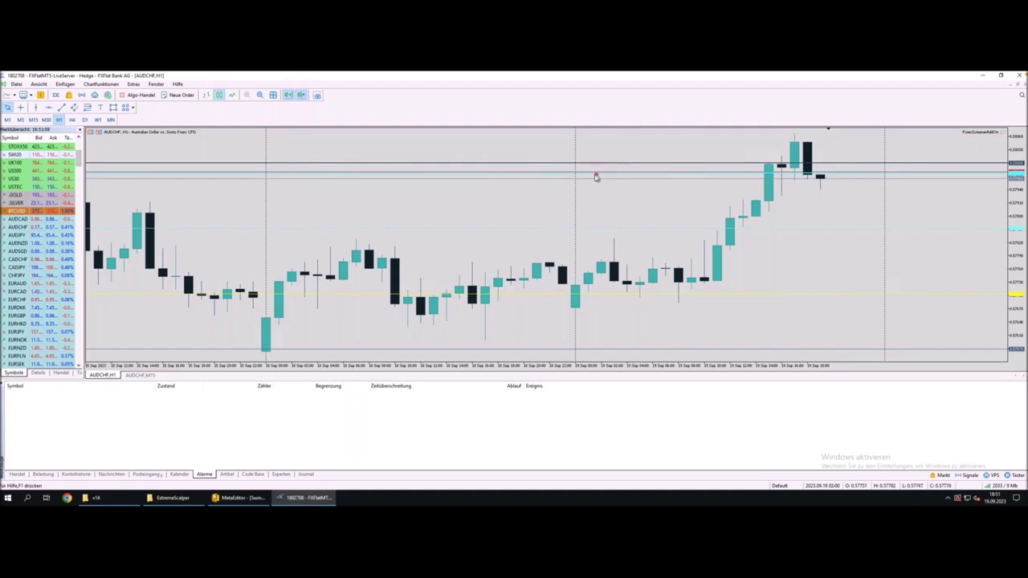
left_click_drag(584, 174, 701, 174)
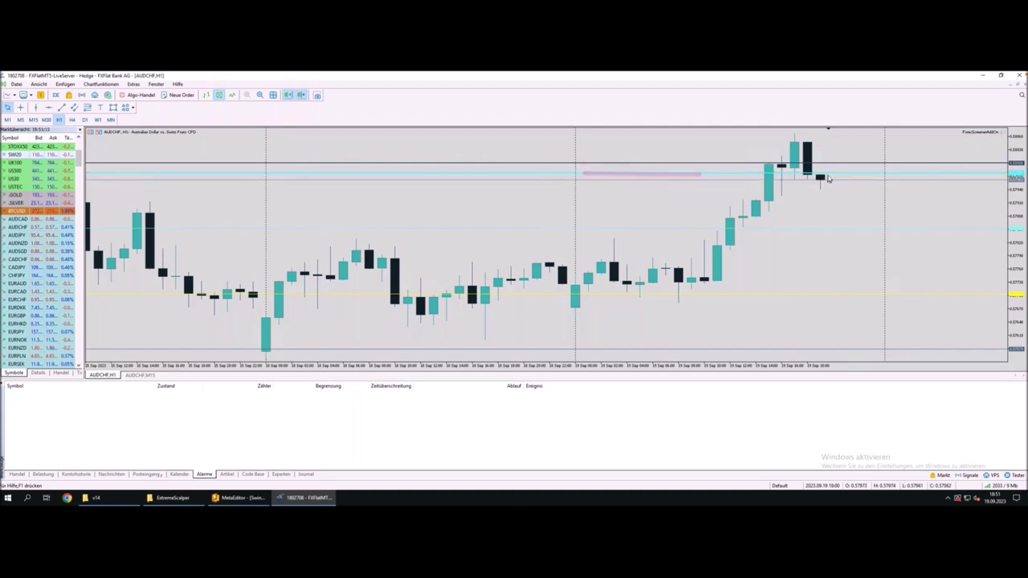
mouse_move(819, 177)
left_mouse_down()
mouse_move(818, 167)
mouse_move(821, 178)
left_mouse_up()
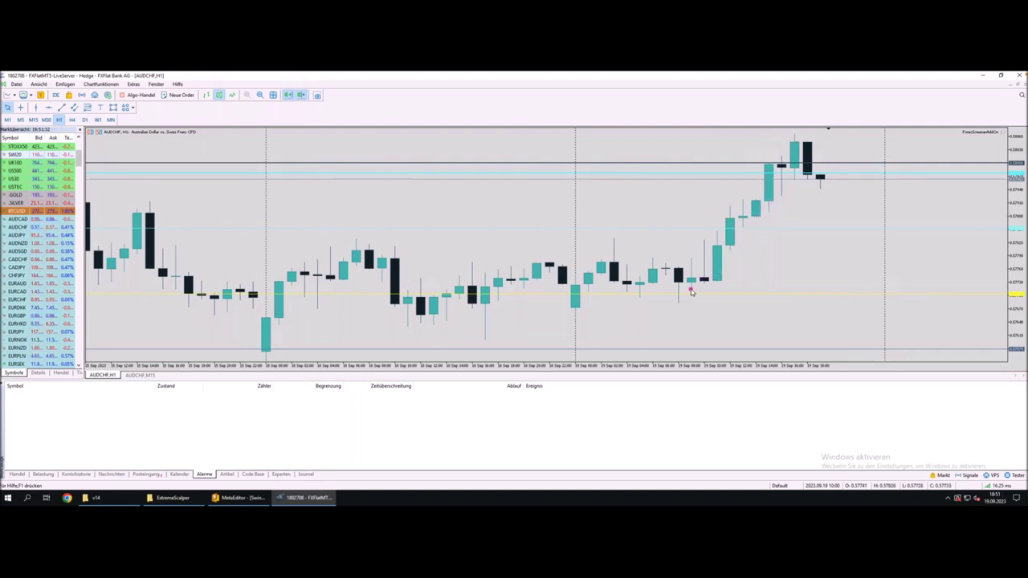
Trace the latest AUDCHF upswing and mark the high and low of the last bullish candle and the close of the bearish candle following it.
mouse_move(708, 282)
left_mouse_down()
mouse_move(769, 163)
mouse_move(808, 132)
mouse_move(792, 140)
mouse_move(819, 140)
left_mouse_up()
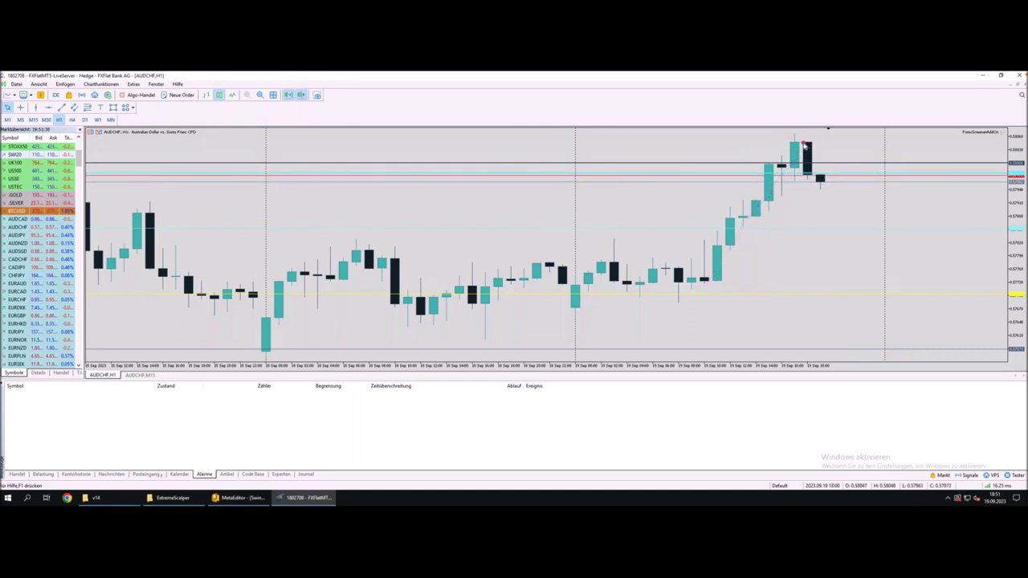
left_click_drag(804, 145, 816, 143)
scroll(809, 171, "up", 2)
scroll(809, 171, "down", 2)
left_click_drag(790, 134, 799, 134)
left_click_drag(795, 184, 797, 184)
left_click_drag(792, 135, 801, 136)
left_click_drag(788, 181, 799, 183)
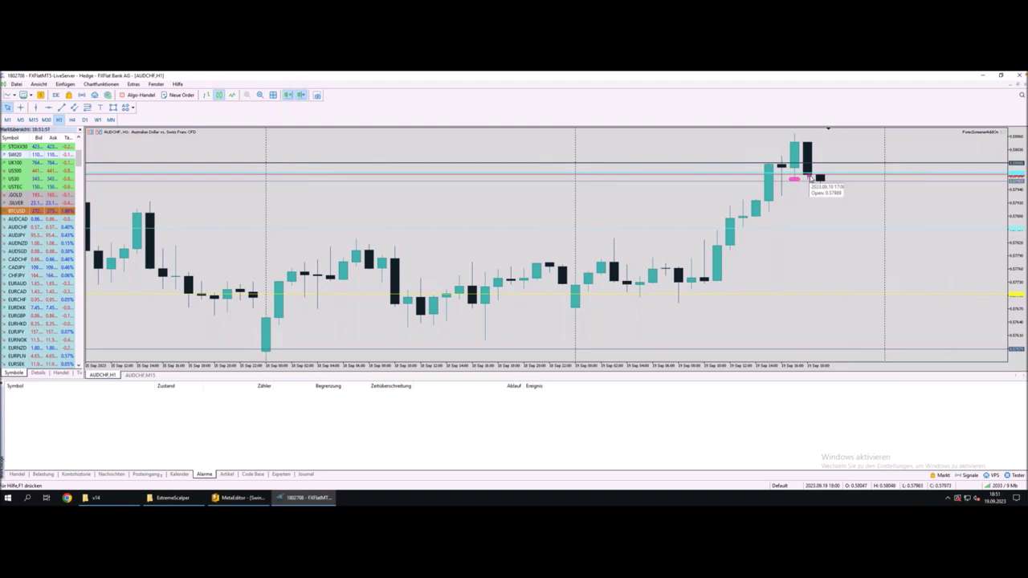
mouse_move(806, 115)
left_mouse_down()
mouse_move(808, 137)
mouse_move(814, 125)
left_mouse_up()
left_click_drag(808, 176, 795, 176)
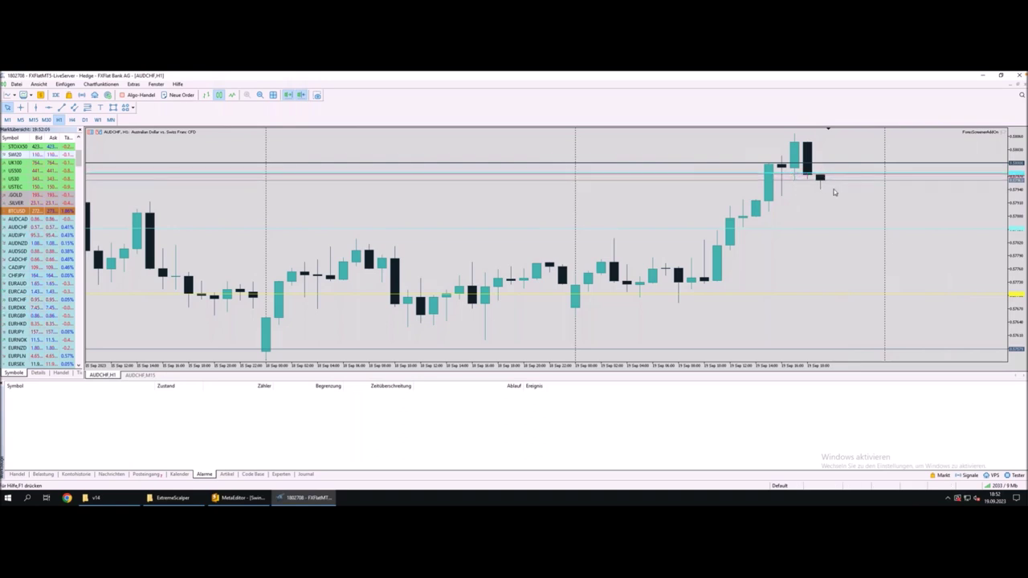
Mark the current H1 candle near R2 and sketch an upward move from it beyond the recent high.
mouse_move(802, 163)
mouse_move(824, 183)
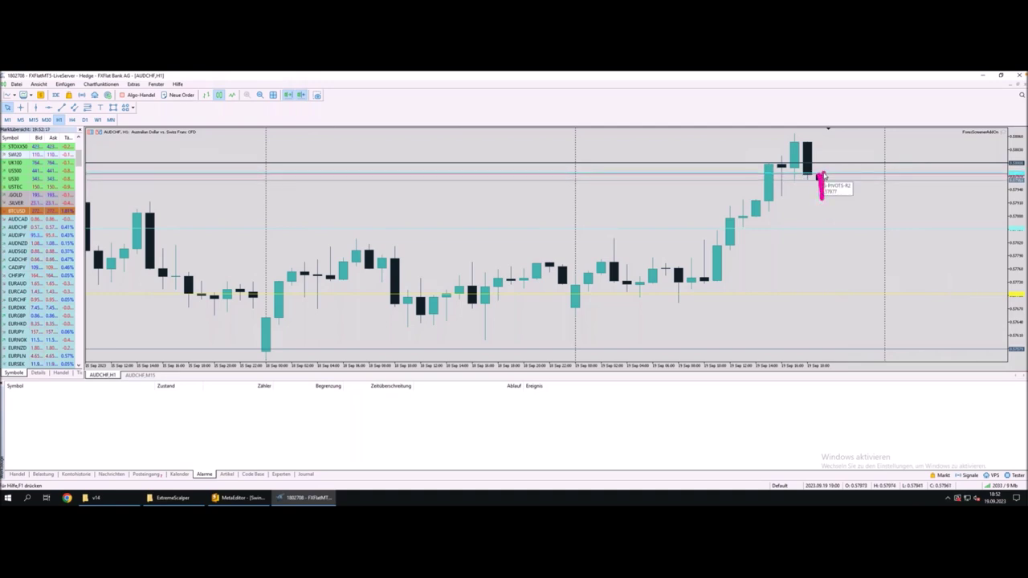
mouse_move(824, 175)
left_mouse_down()
mouse_move(862, 94)
mouse_move(864, 115)
left_mouse_up()
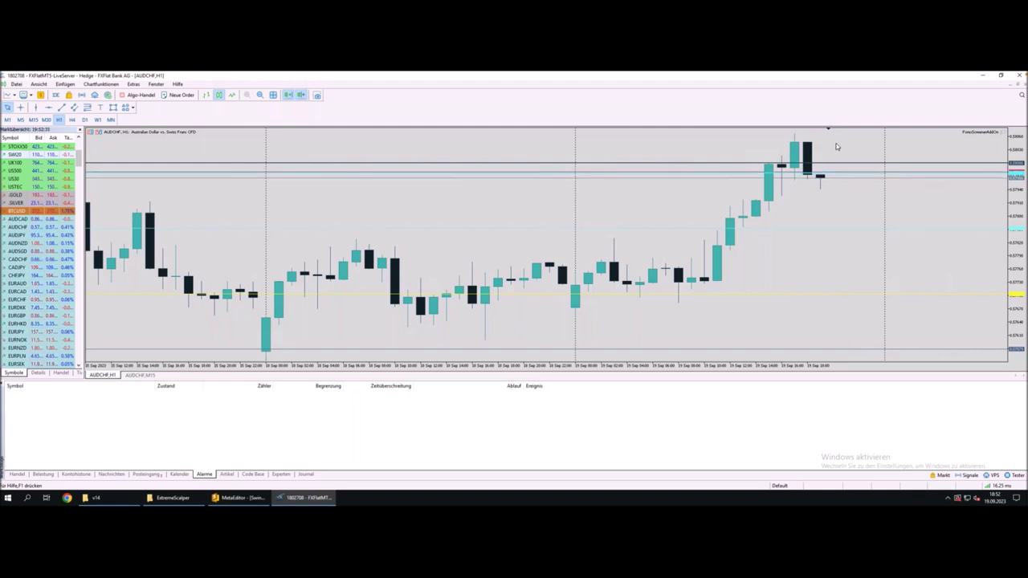
Trace the last bullish candle's low across to the current candle and mark the R2 level just above it.
left_click(804, 190)
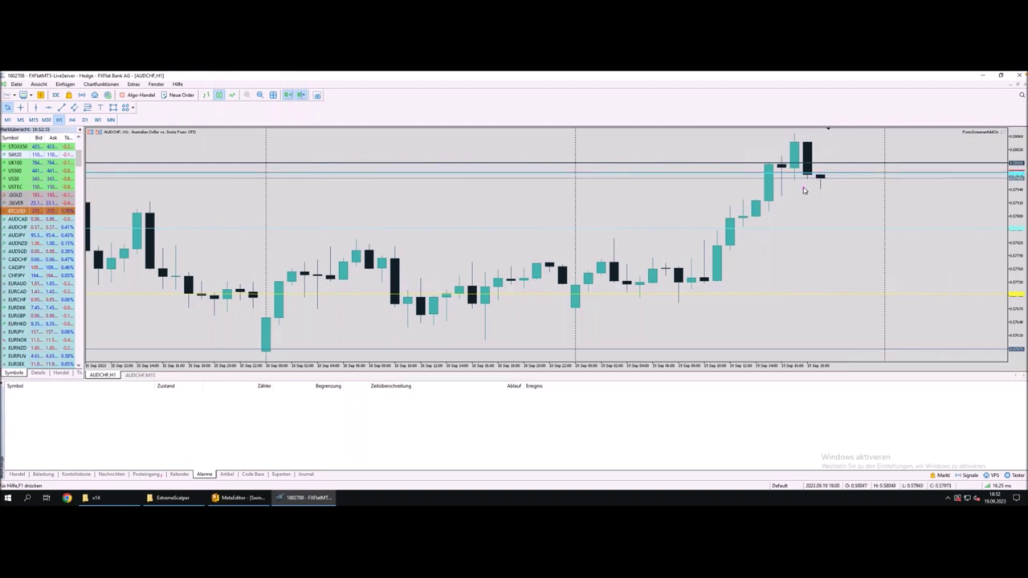
left_click(795, 180)
left_click_drag(796, 181, 826, 184)
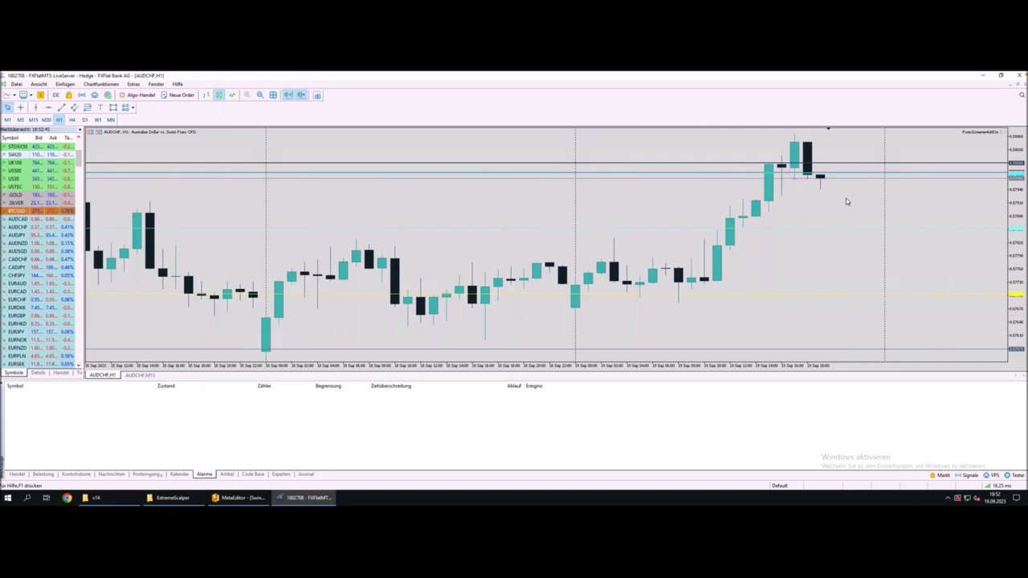
left_click(796, 181)
left_click_drag(796, 181, 827, 184)
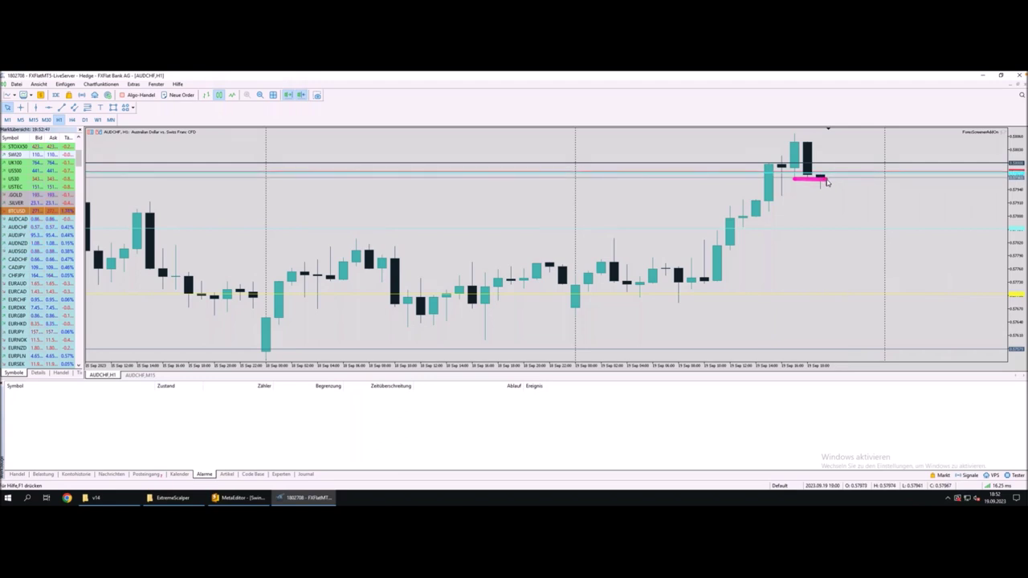
mouse_move(824, 180)
left_click_drag(816, 171, 836, 171)
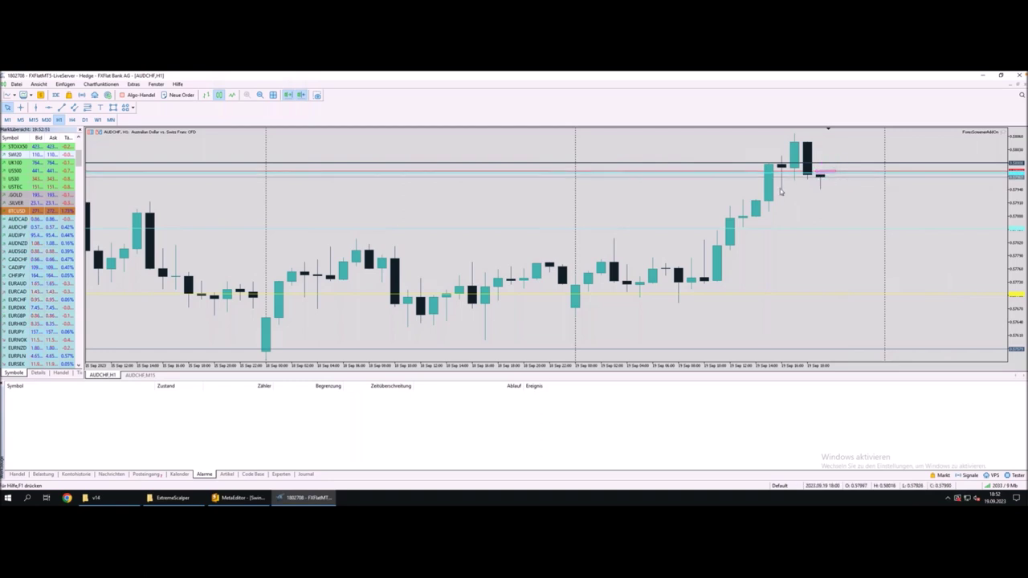
Examine the longer AUDCHF price history against the Preismarke lines on the H1, H4, D1 and M15 timeframes.
key("minus")
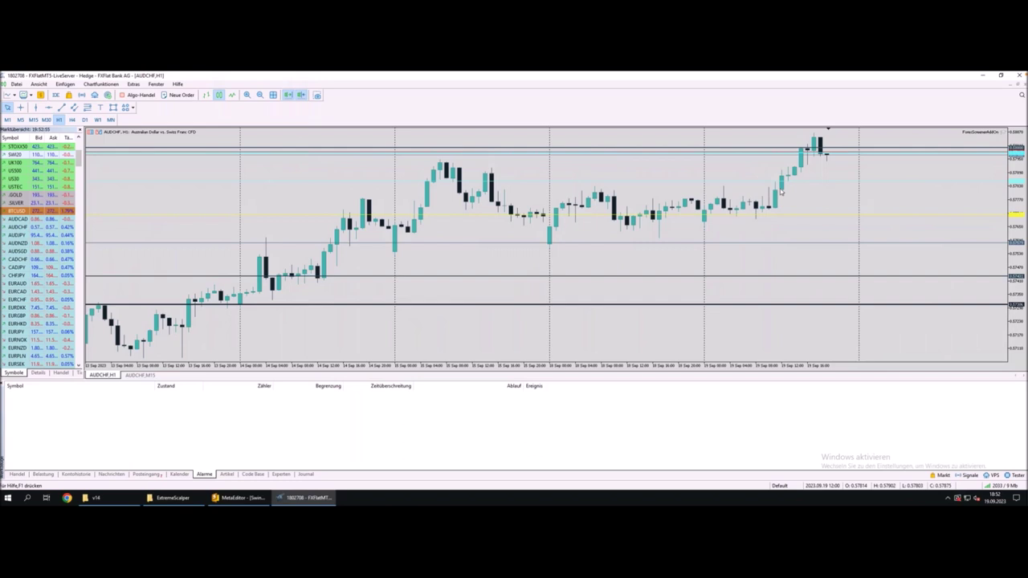
key("minus")
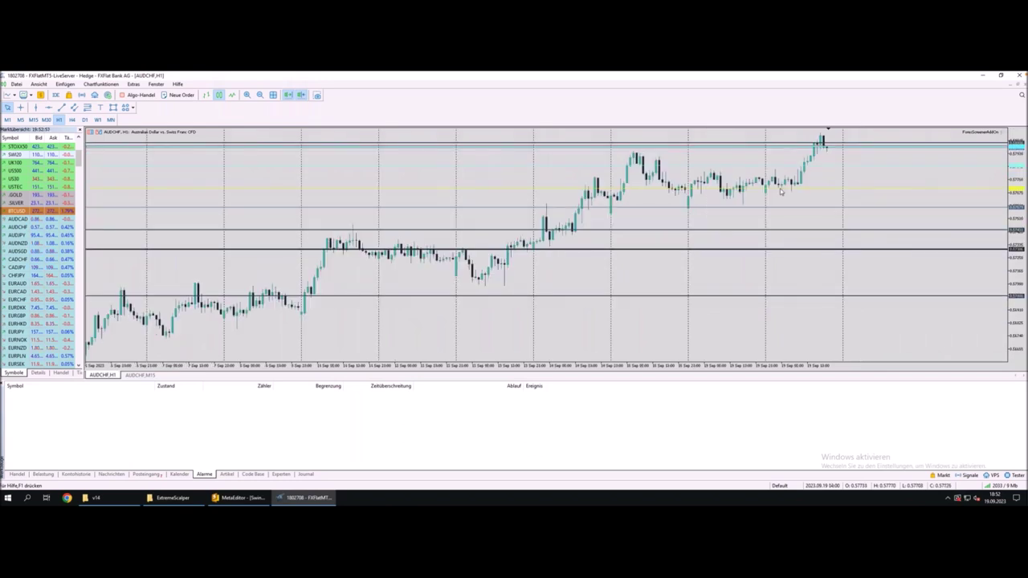
key("minus")
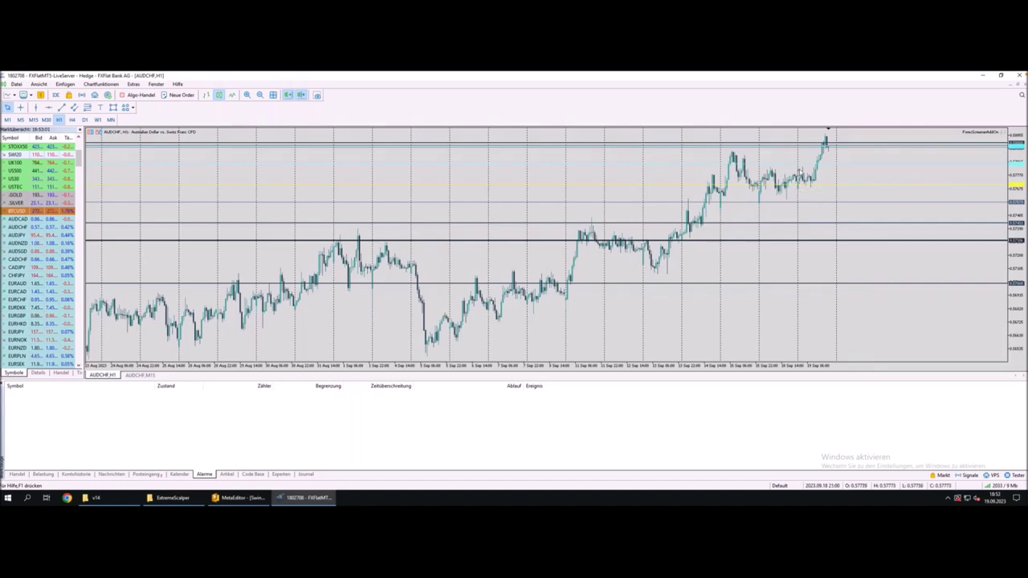
left_click(71, 119)
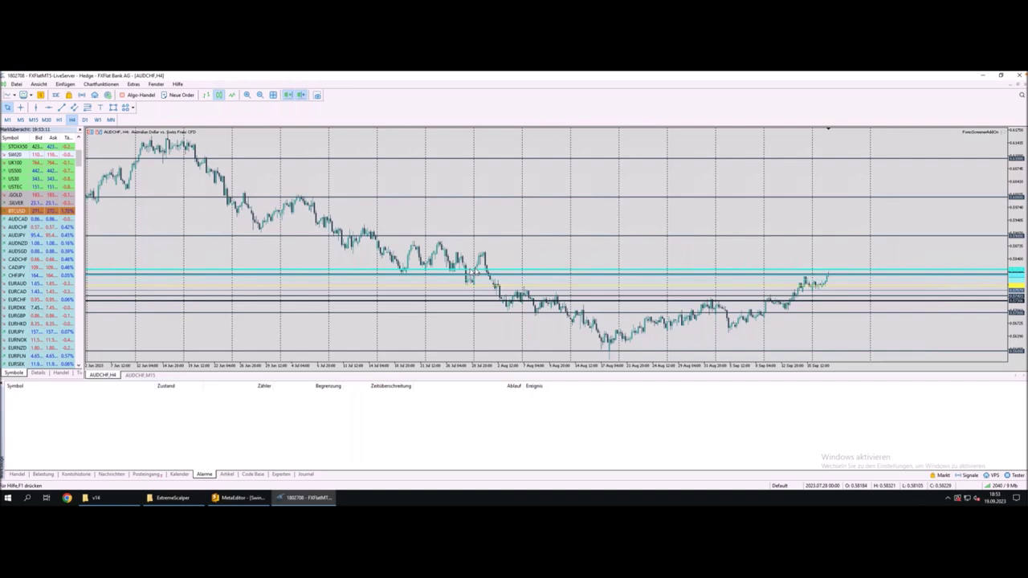
left_click(405, 274)
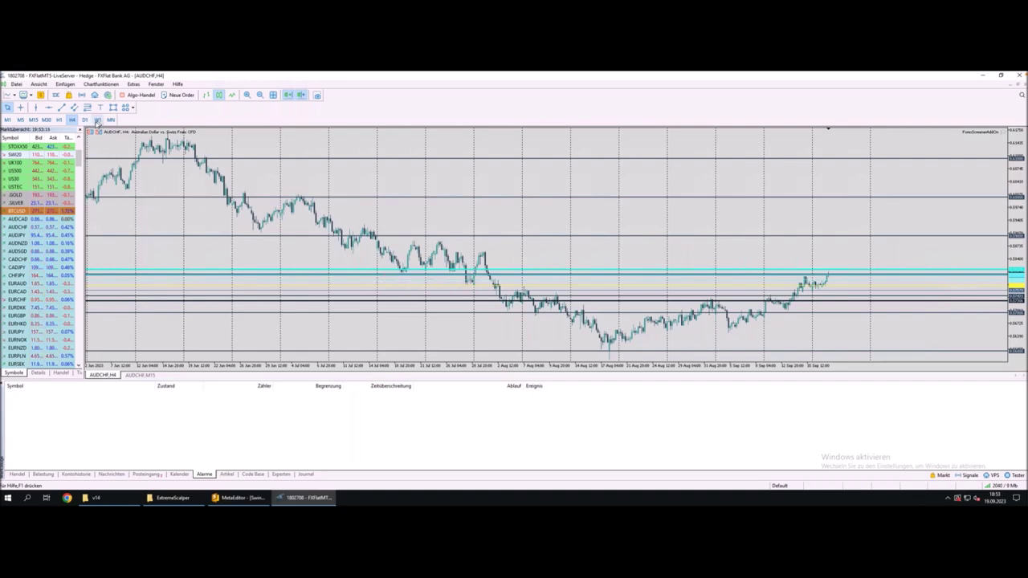
left_click(84, 120)
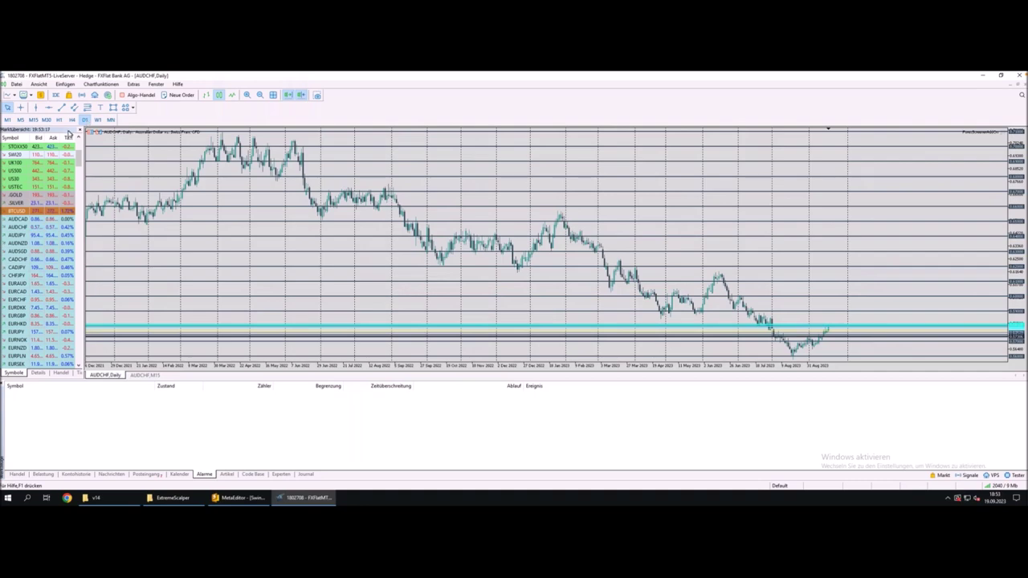
left_click(59, 119)
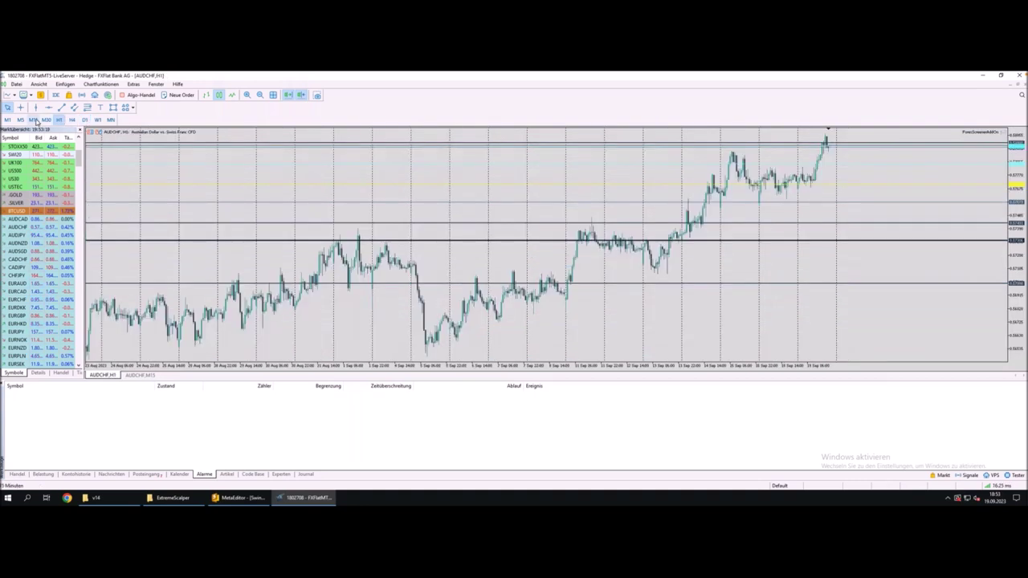
left_click(34, 119)
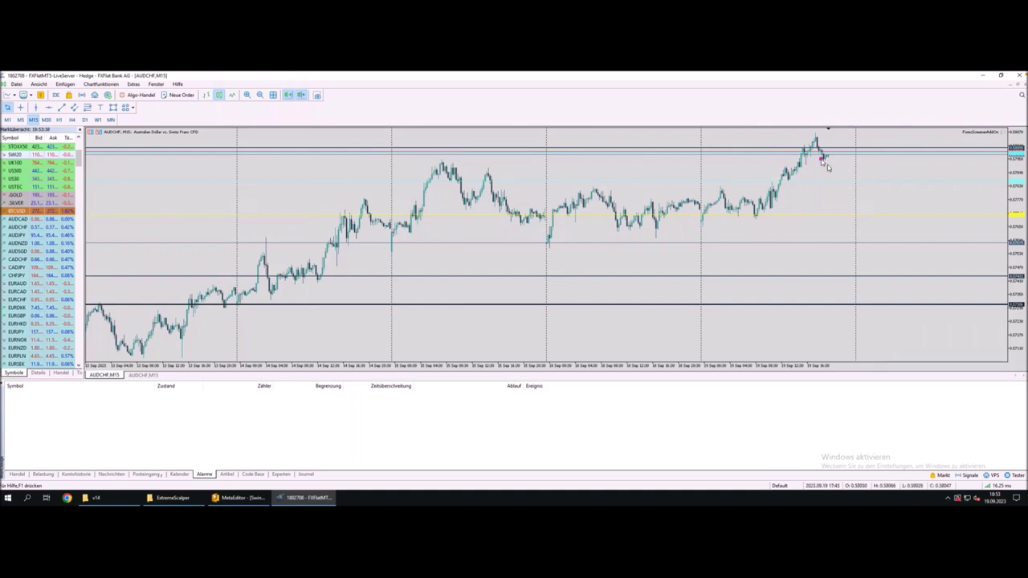
Return the AUDCHF chart to H1 and mark the latest candles below the R2 and Preismarke lines.
left_click(59, 120)
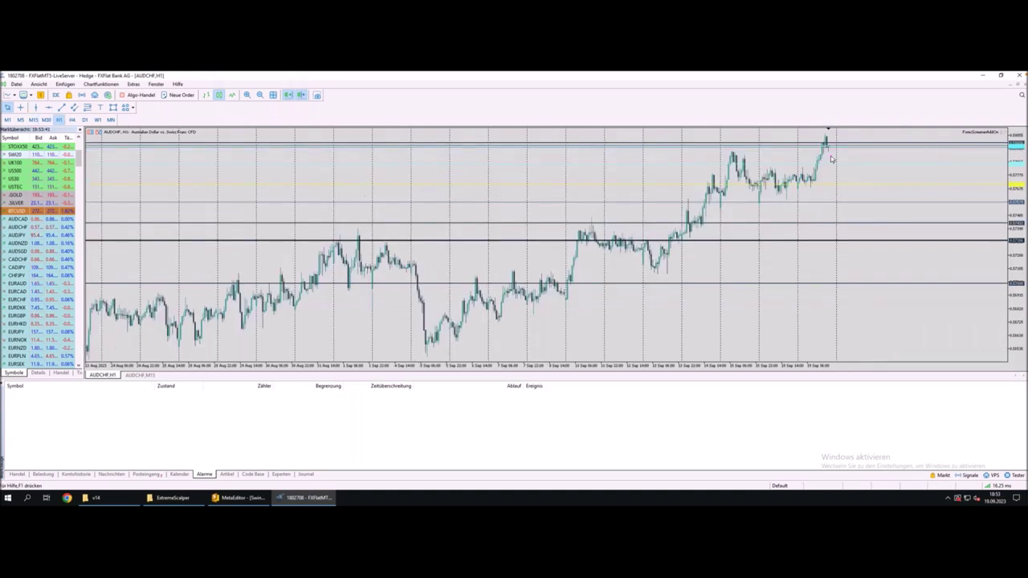
key("plus")
key("plus")
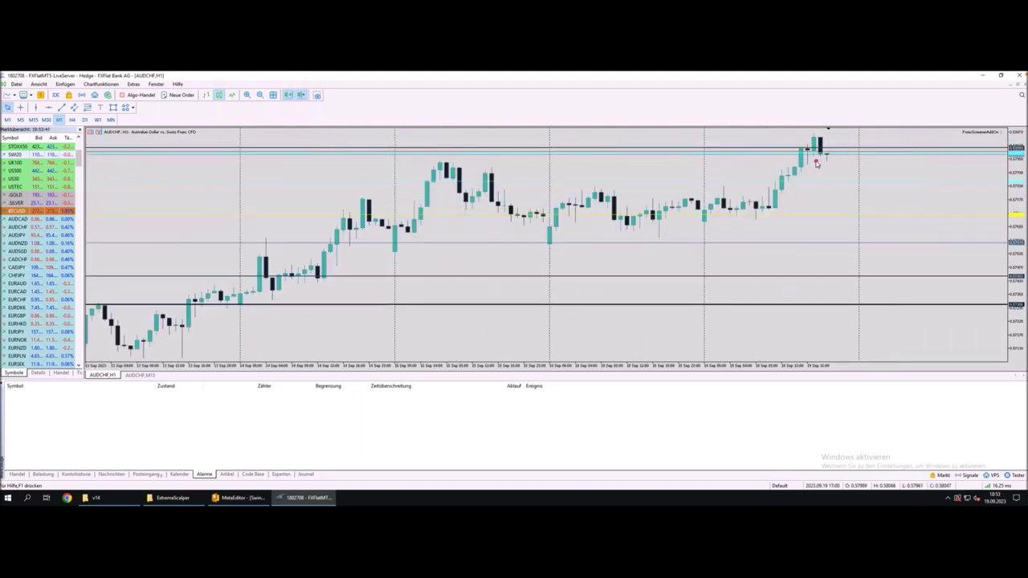
left_click_drag(816, 163, 827, 163)
left_click_drag(831, 154, 840, 152)
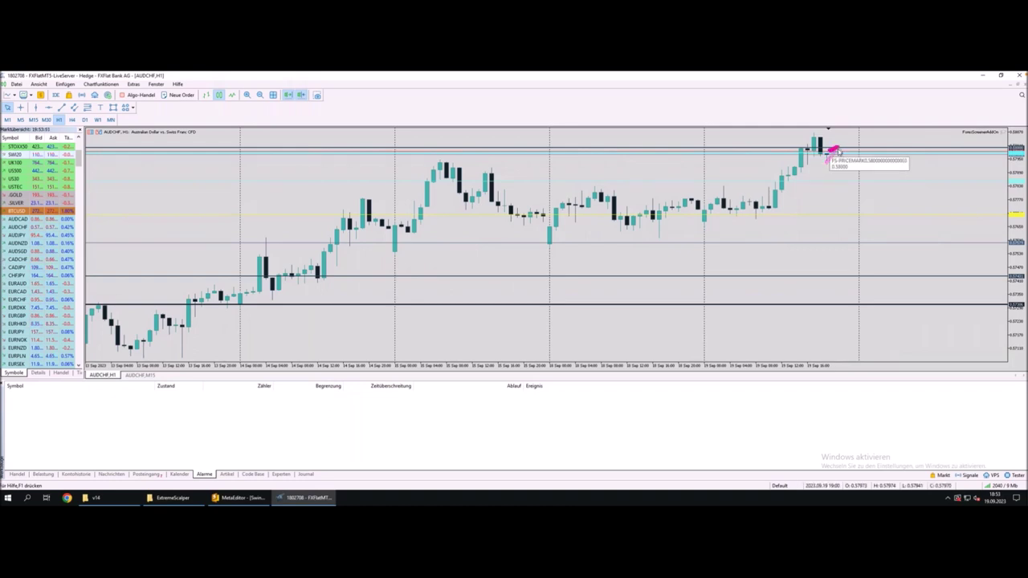
key("super+period")
left_click(828, 160)
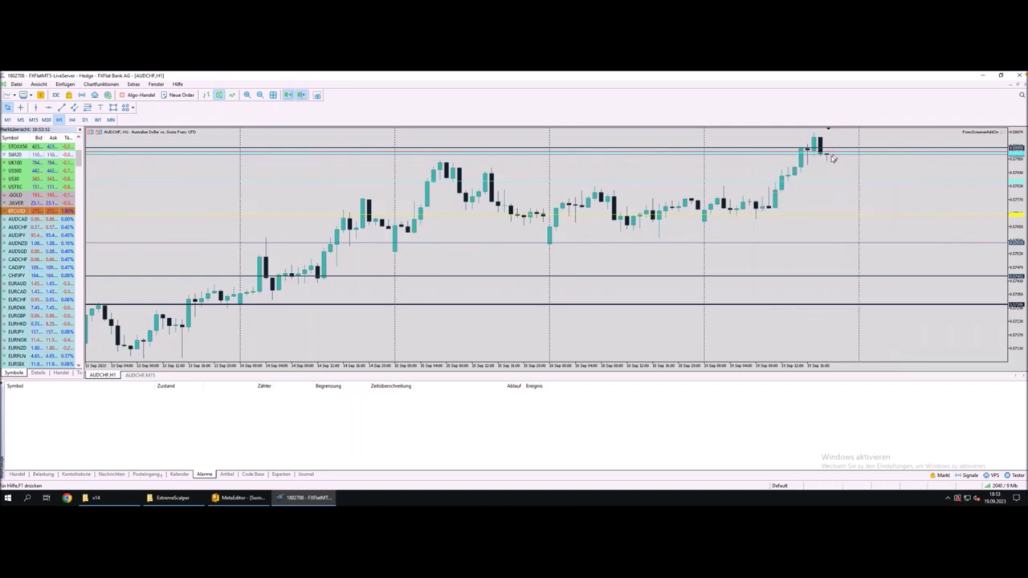
left_click(820, 152)
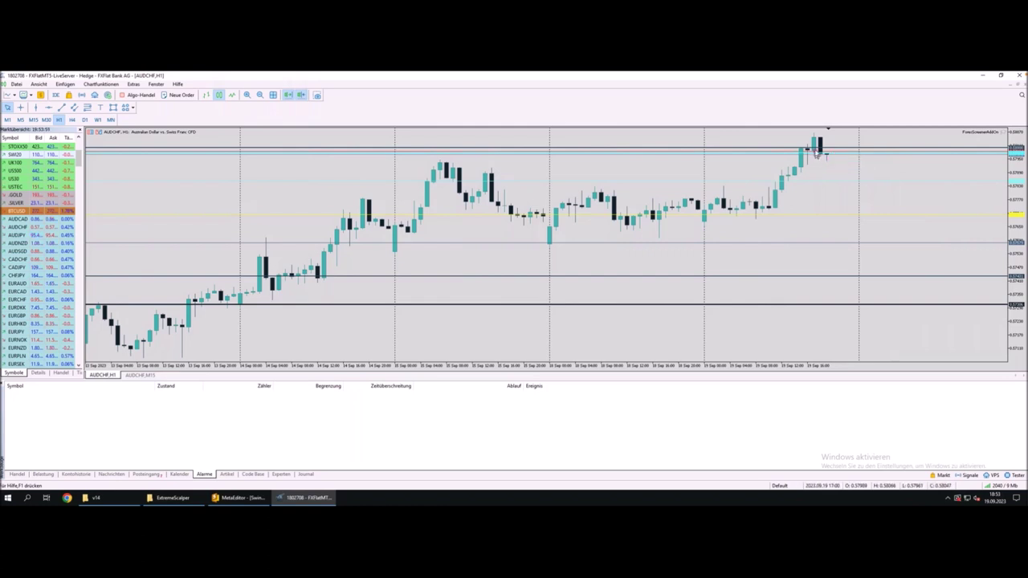
Mark the highs of the latest AUDCHF H1 candles and point out the R1 level beneath them.
mouse_move(828, 168)
left_mouse_down()
mouse_move(842, 150)
mouse_move(861, 190)
mouse_move(858, 170)
left_mouse_up()
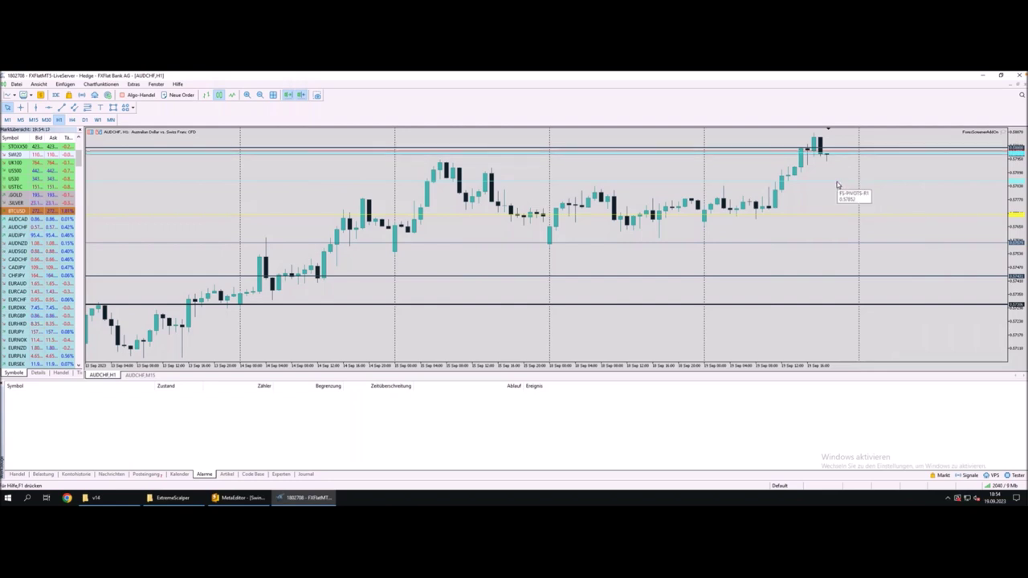
left_click(836, 183)
left_click(836, 184)
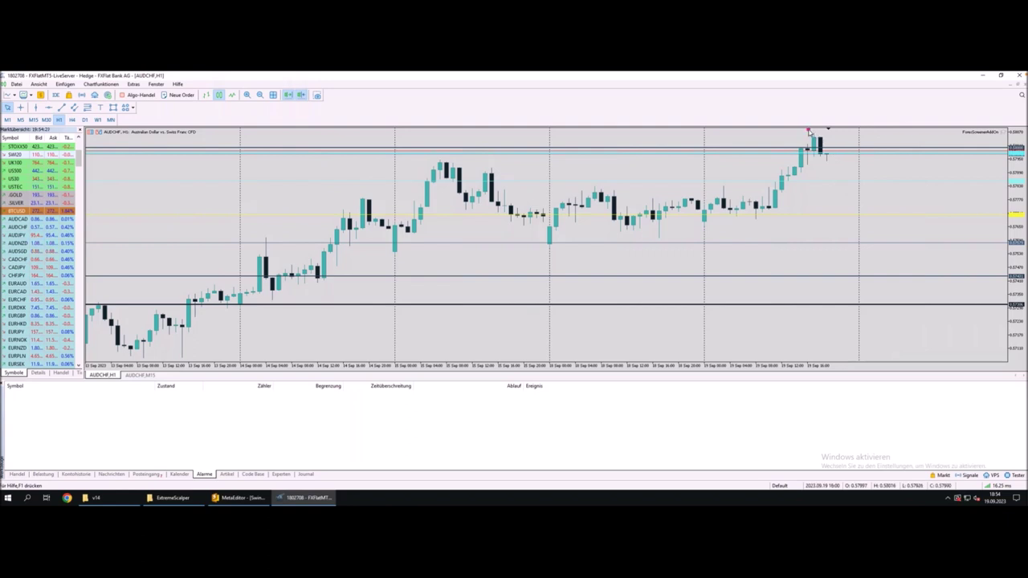
left_click_drag(810, 131, 832, 131)
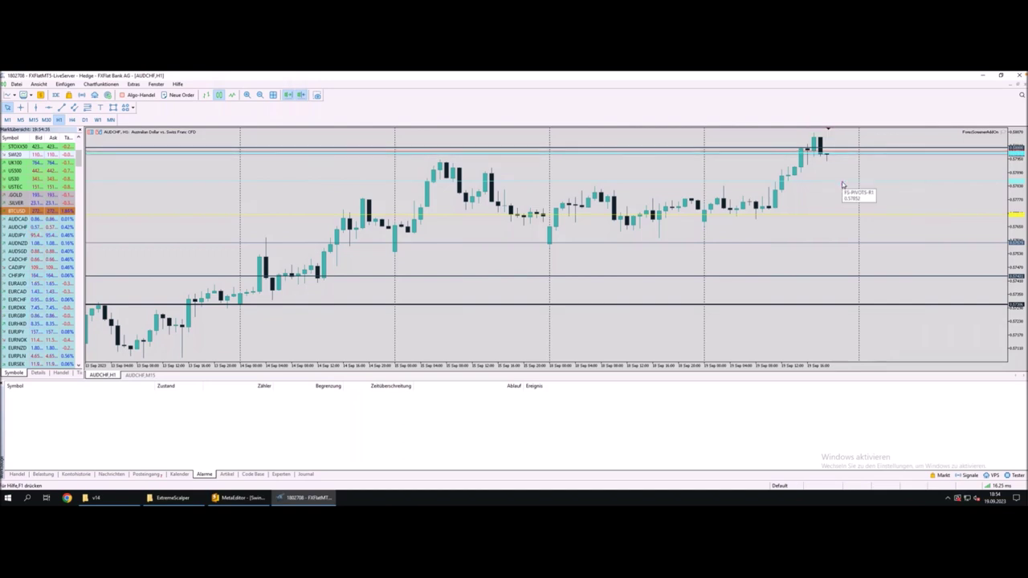
left_click_drag(820, 166, 831, 183)
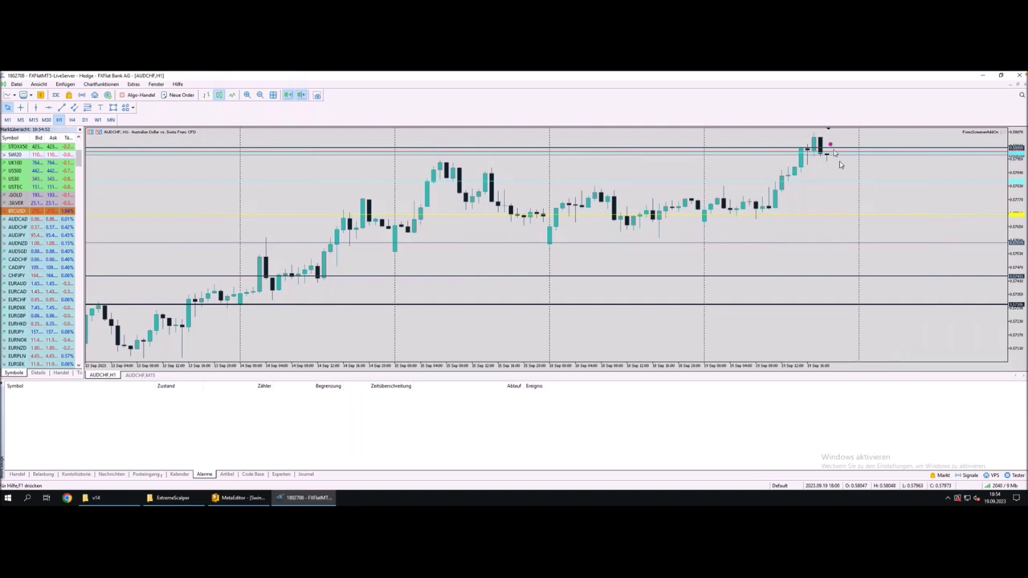
Sketch a downward move from the R2 and Preismarke lines and mark the area just beneath the last candles on the enlarged H1 chart.
mouse_move(834, 183)
mouse_move(823, 152)
left_mouse_down()
mouse_move(828, 166)
mouse_move(840, 152)
left_mouse_up()
left_click_drag(838, 149, 848, 181)
key("plus")
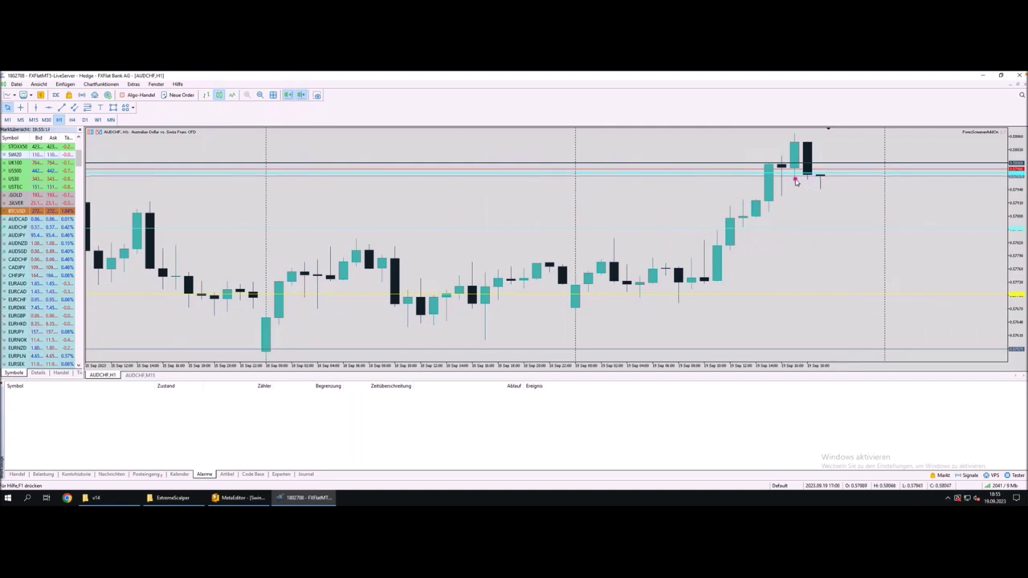
left_click_drag(800, 181, 828, 183)
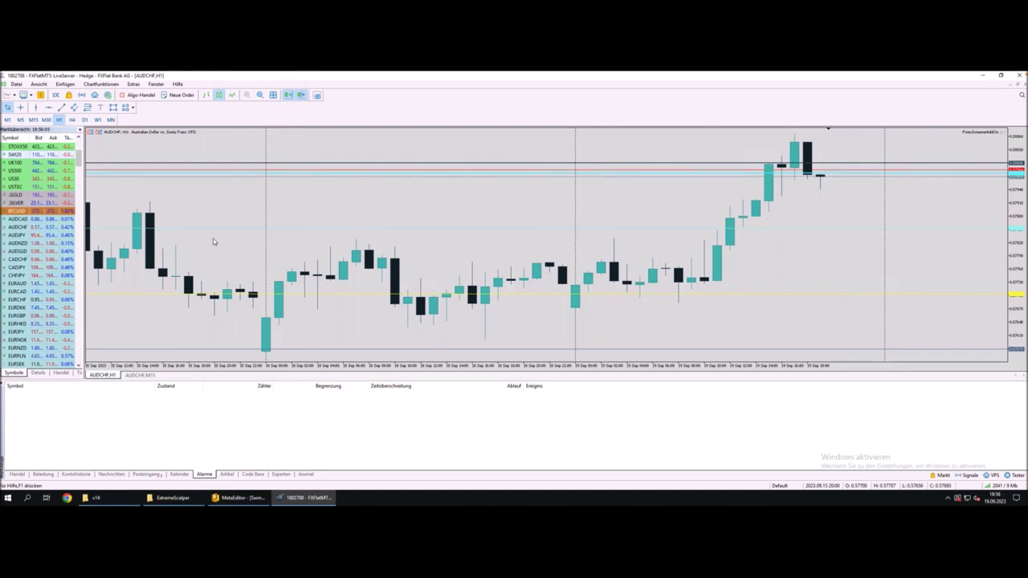
Switch to Safari, open Forex Screener's Zugang erstellen page in a new tab and choose "Ich bin bei FXFlat" as the broker.
key("ctrl+Left")
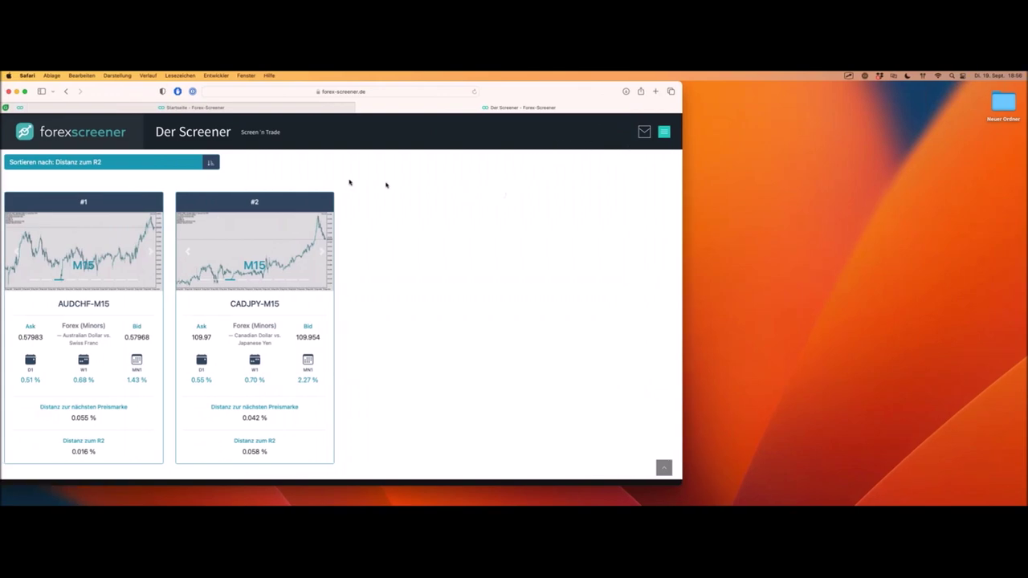
left_click(129, 139, "super")
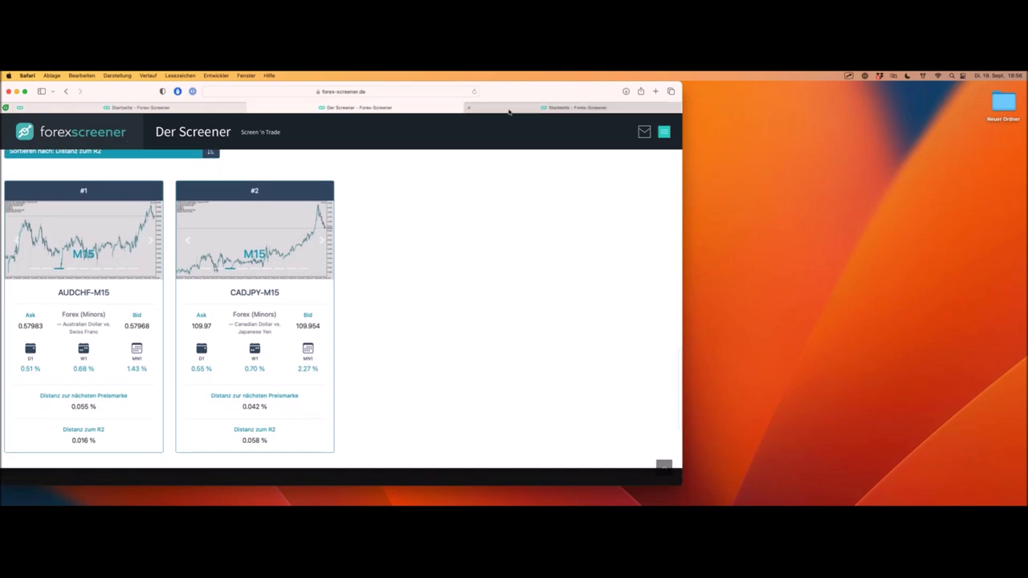
left_click(128, 139)
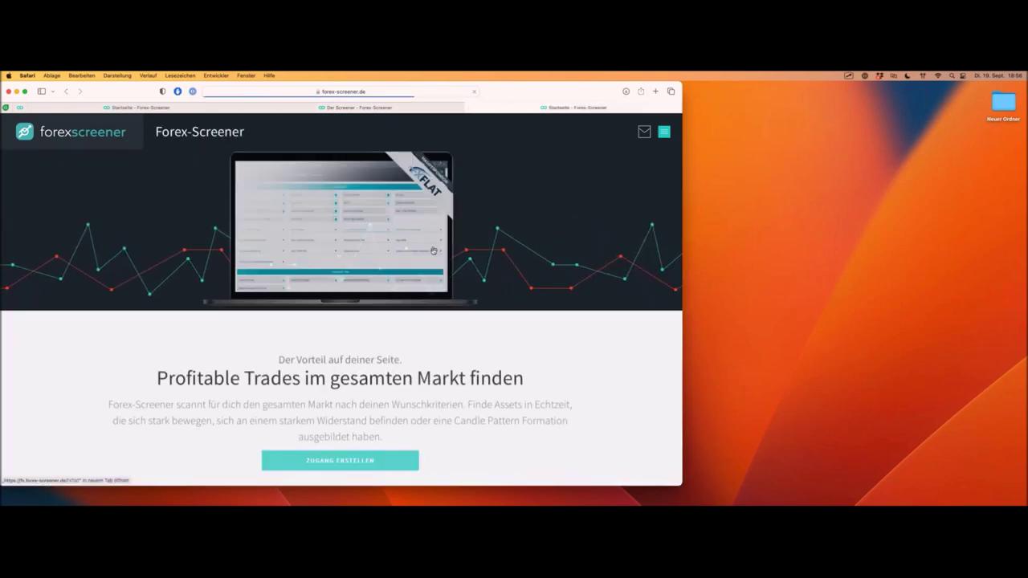
scroll(482, 209, "down", 2)
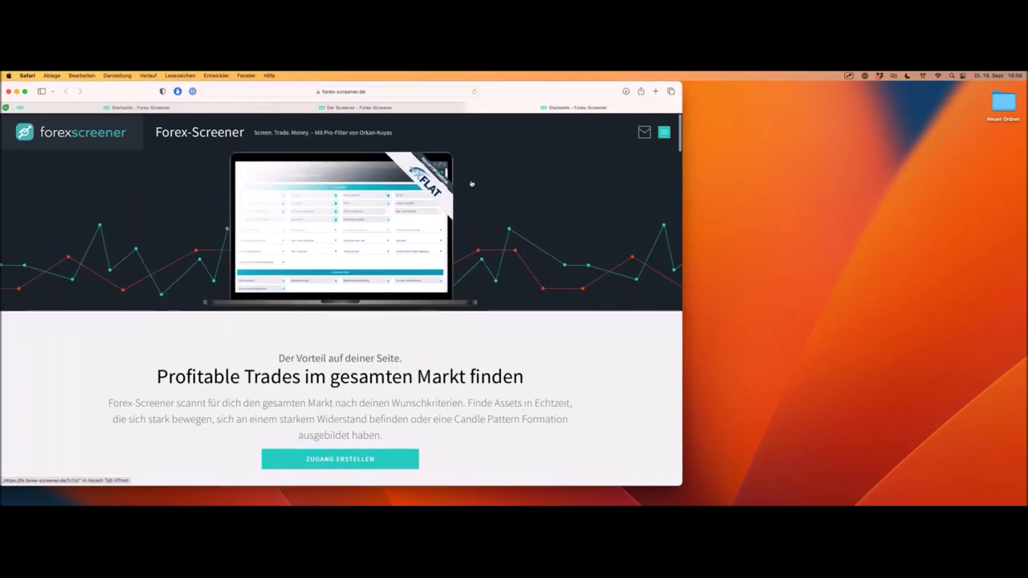
left_click(364, 401)
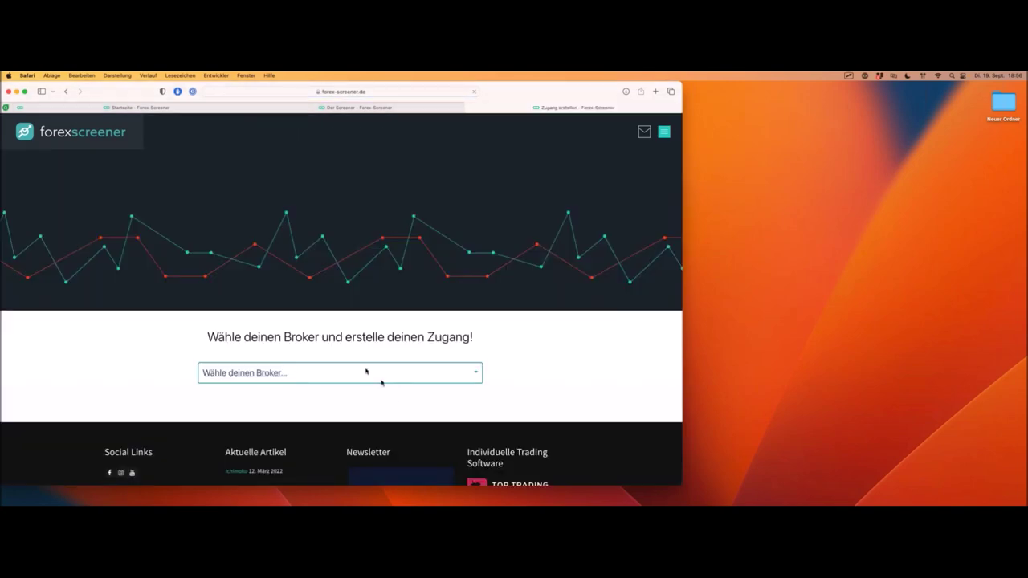
left_click(437, 382)
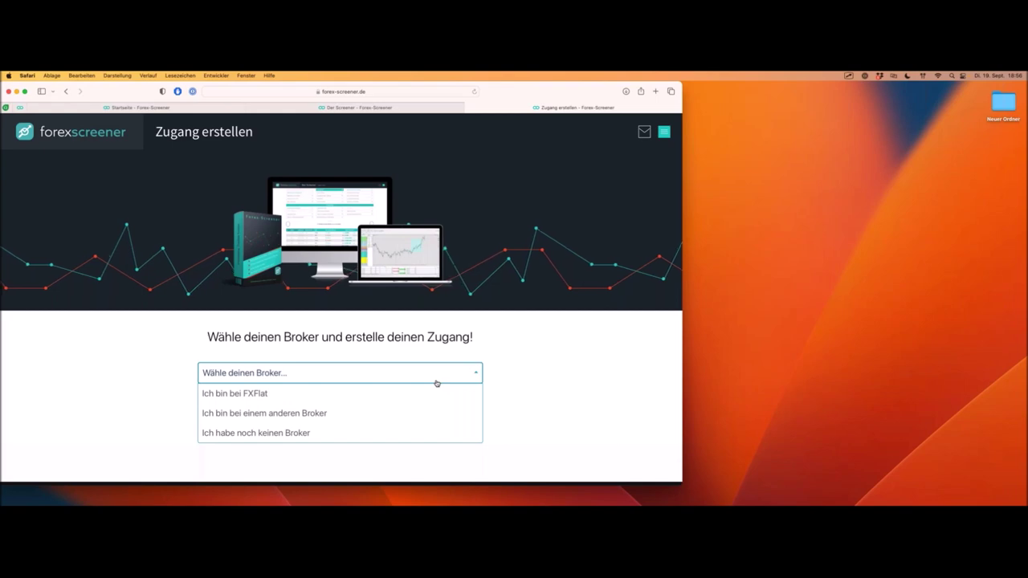
left_click(289, 396)
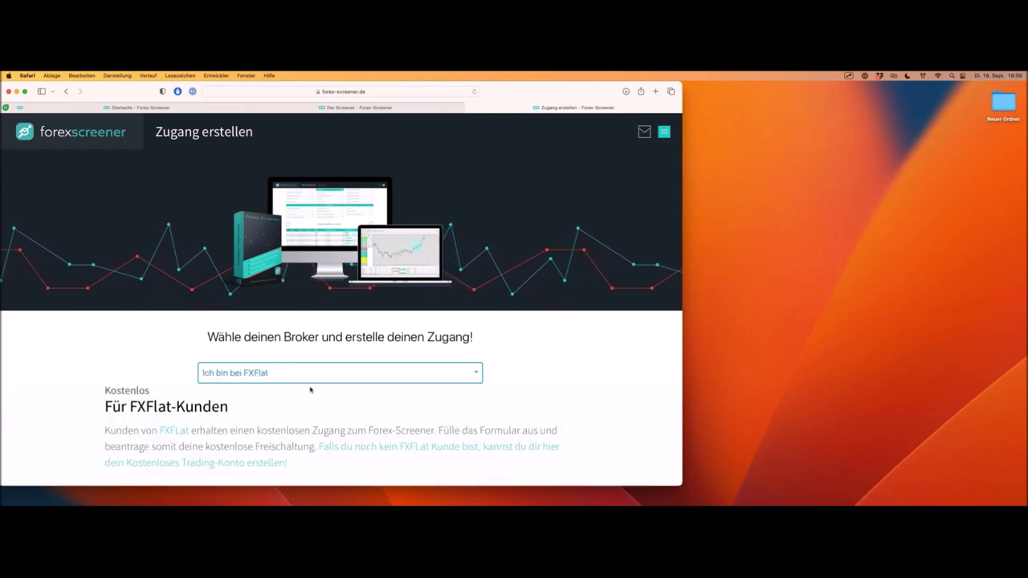
Examine the access request form for FXFlat customers down to its submission area, and review the available broker options.
scroll(494, 341, "down", 3)
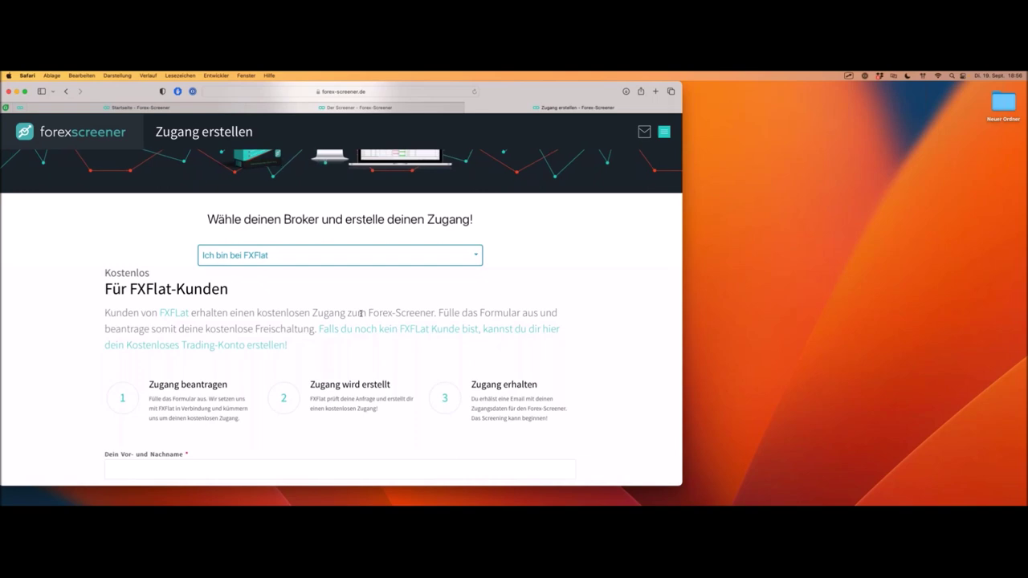
scroll(402, 299, "down", 3)
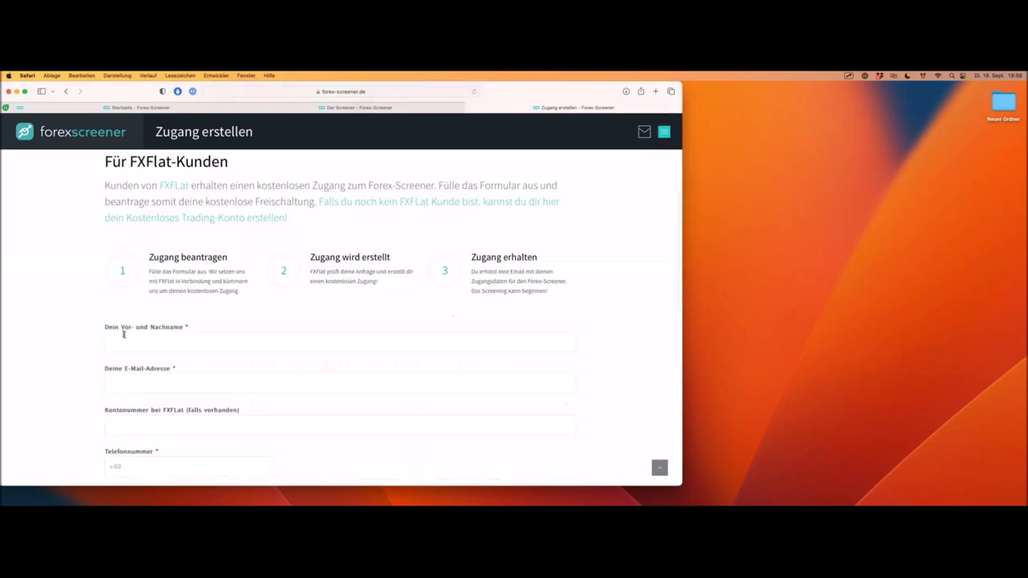
scroll(328, 291, "down", 1)
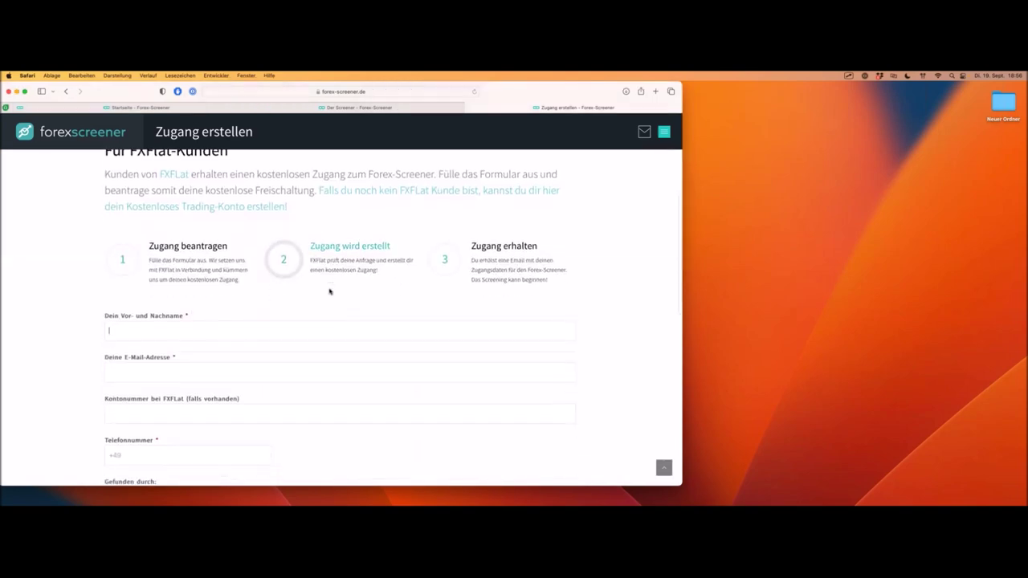
scroll(328, 291, "down", 2)
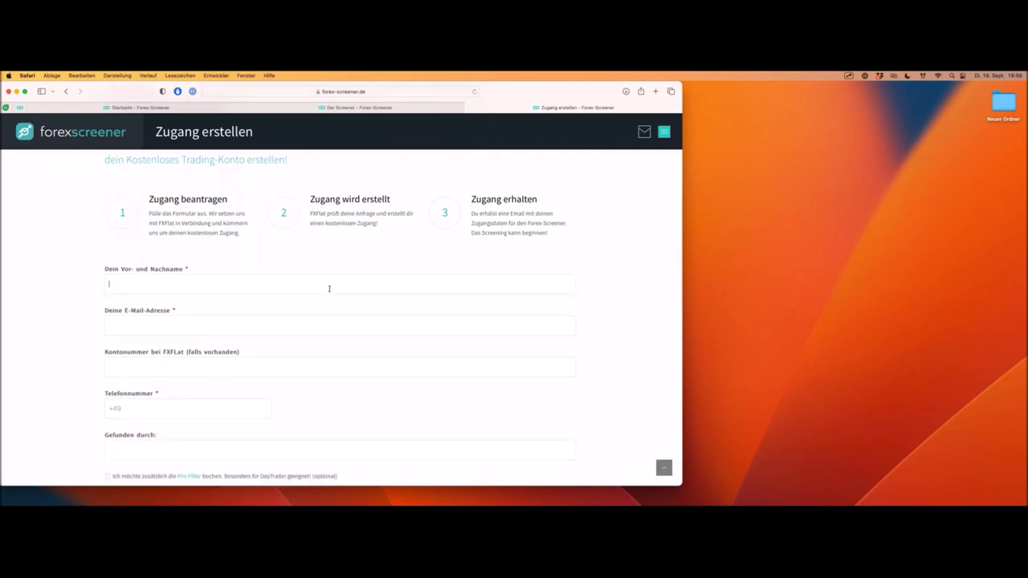
left_click(155, 365)
scroll(217, 314, "down", 10)
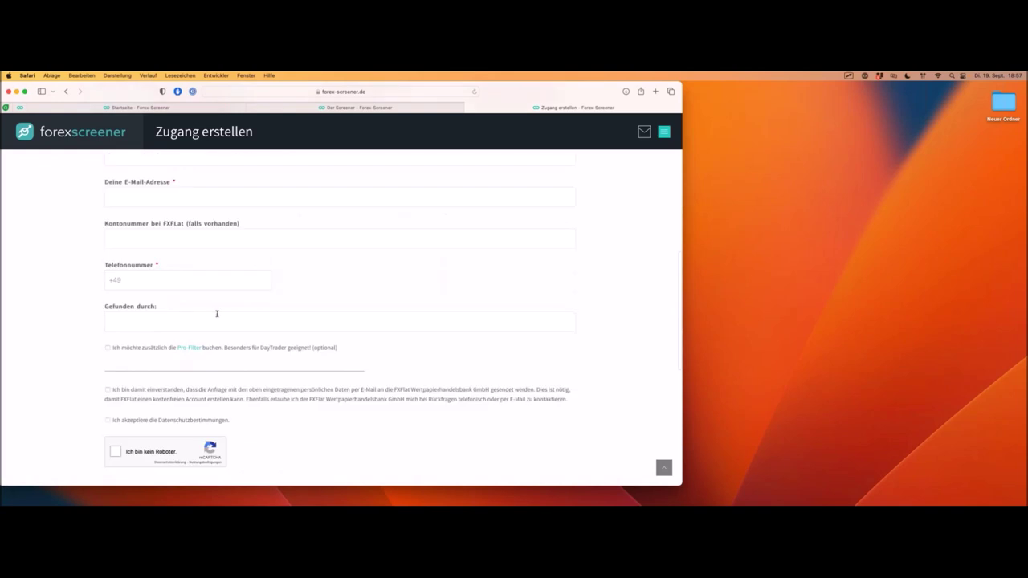
scroll(241, 321, "down", 2)
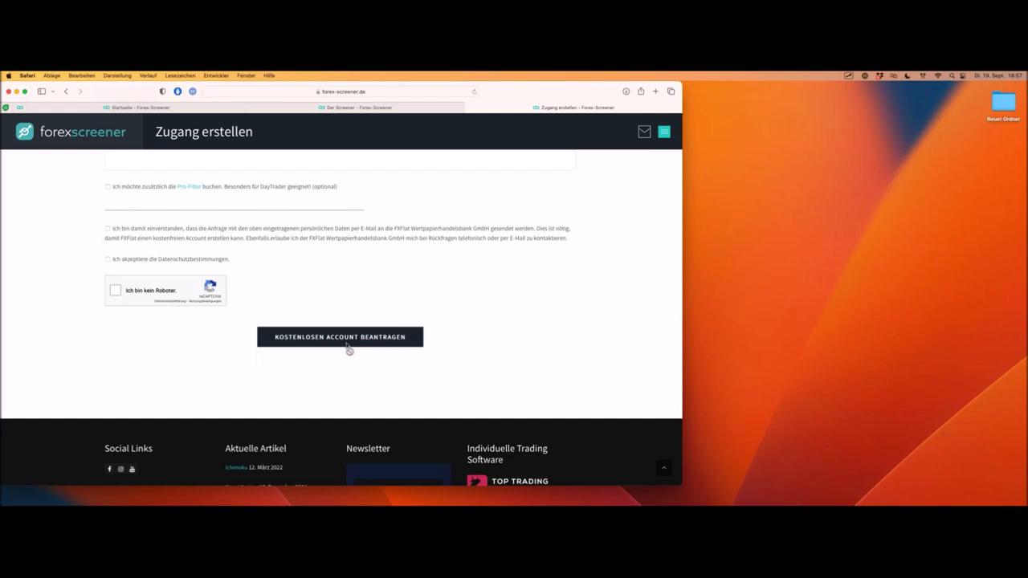
left_click(347, 338)
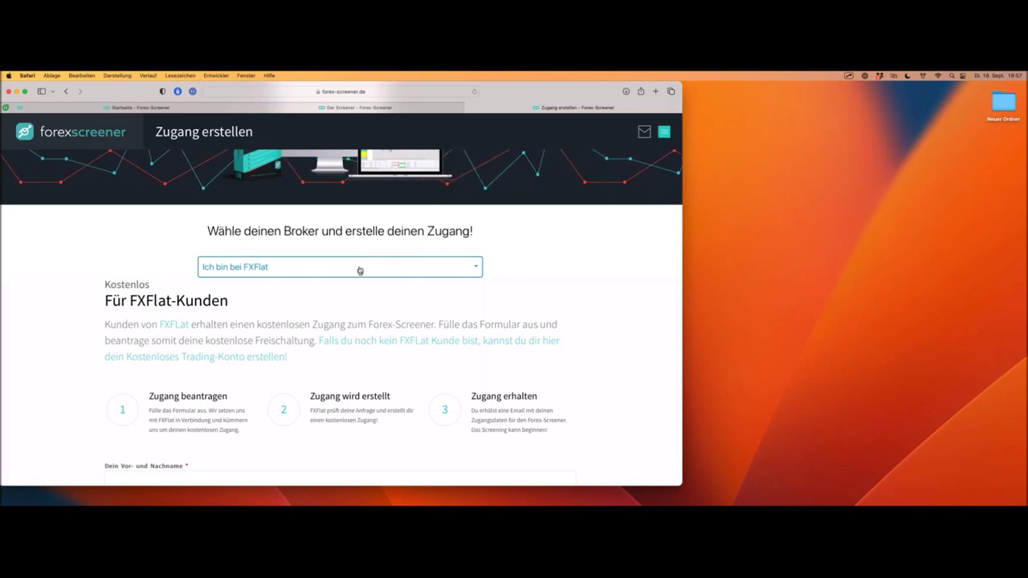
left_click(358, 270)
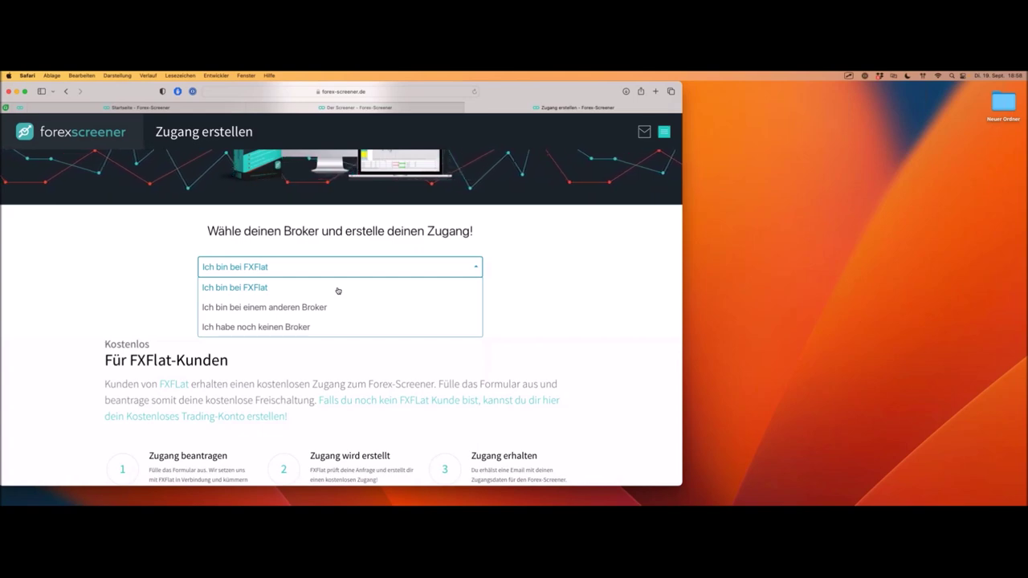
left_click(523, 279)
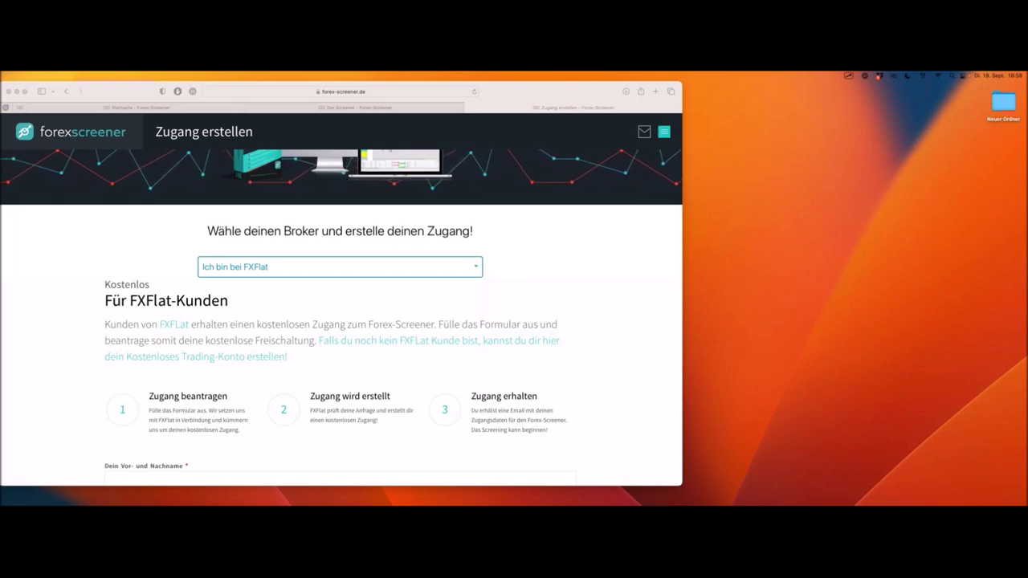
Return to the screener page, clear the M15 interval, Preismarke distance and R2 distance filters, and reload the page.
left_click(330, 109)
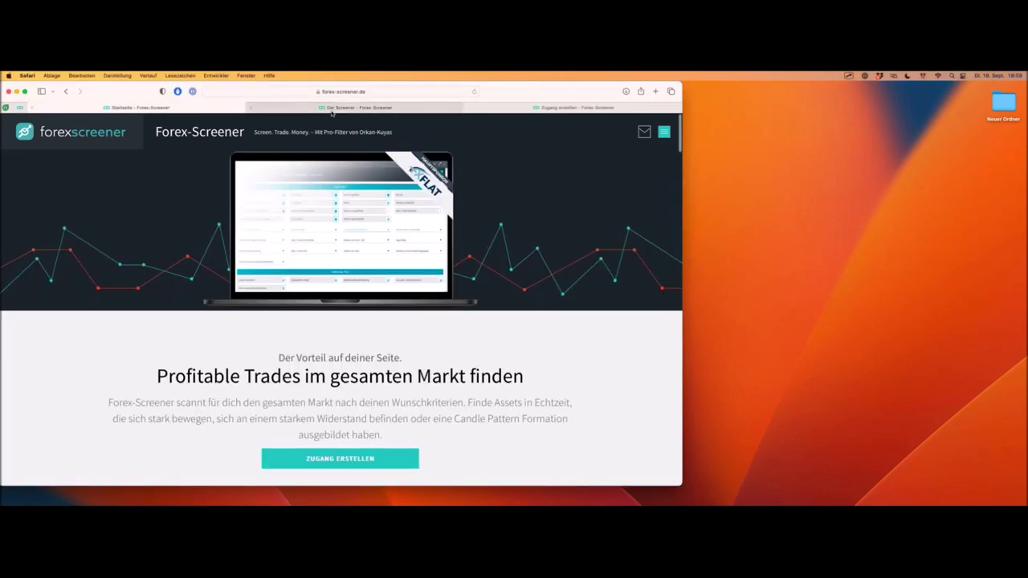
scroll(447, 211, "up", 10)
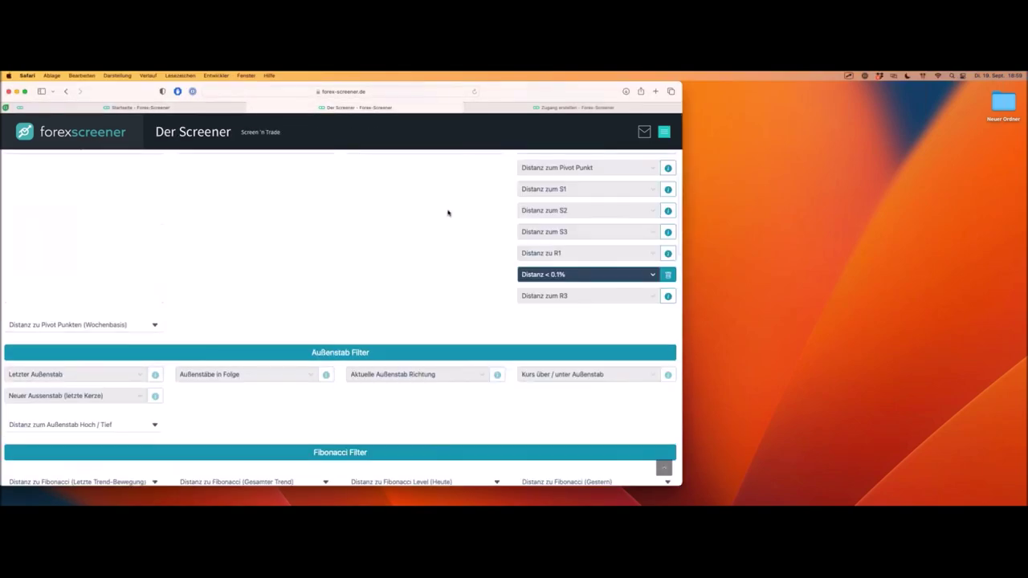
scroll(635, 250, "down", 5)
scroll(635, 249, "up", 3)
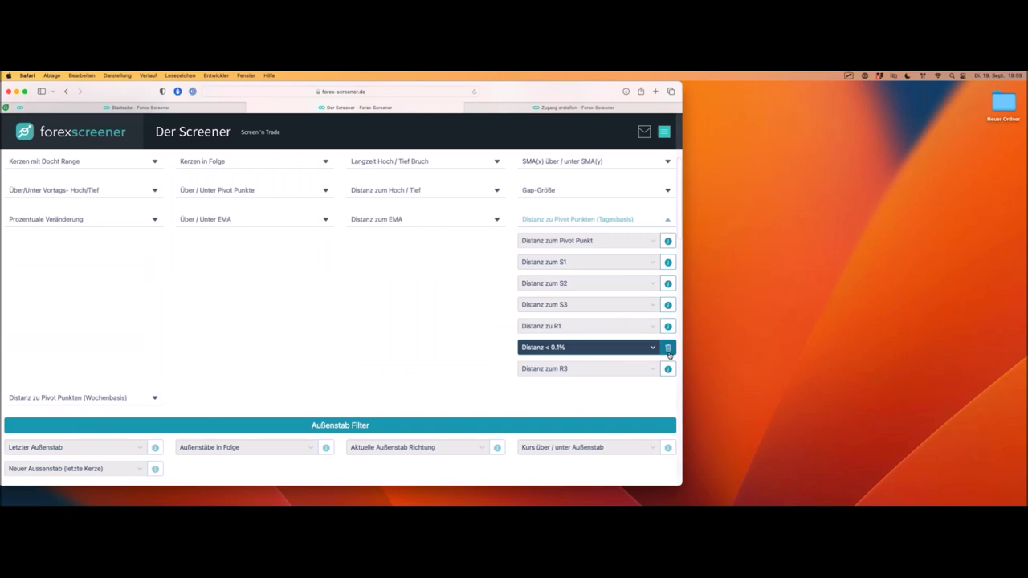
scroll(450, 273, "up", 3)
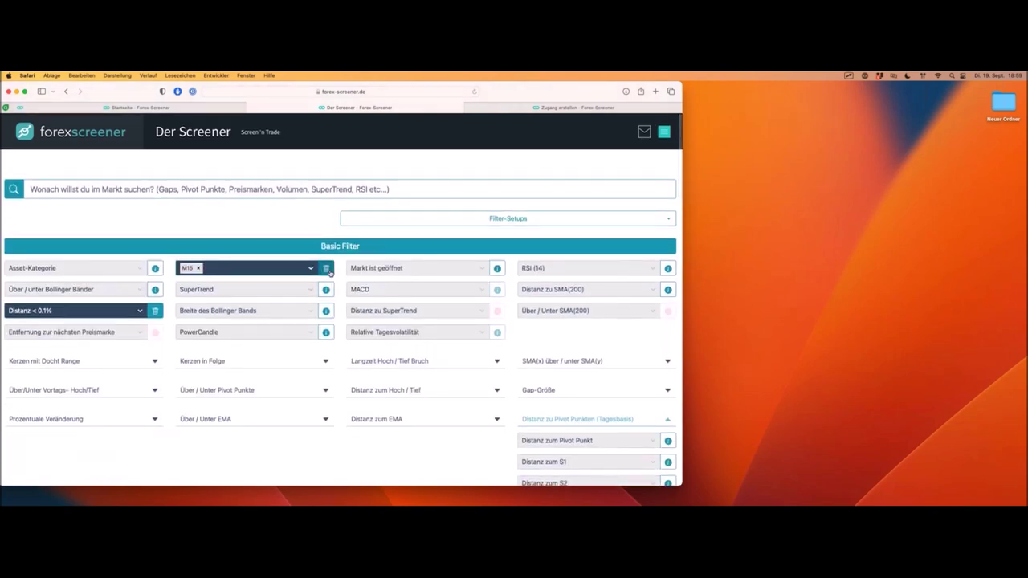
left_click(326, 270)
left_click(155, 312)
scroll(293, 264, "down", 15)
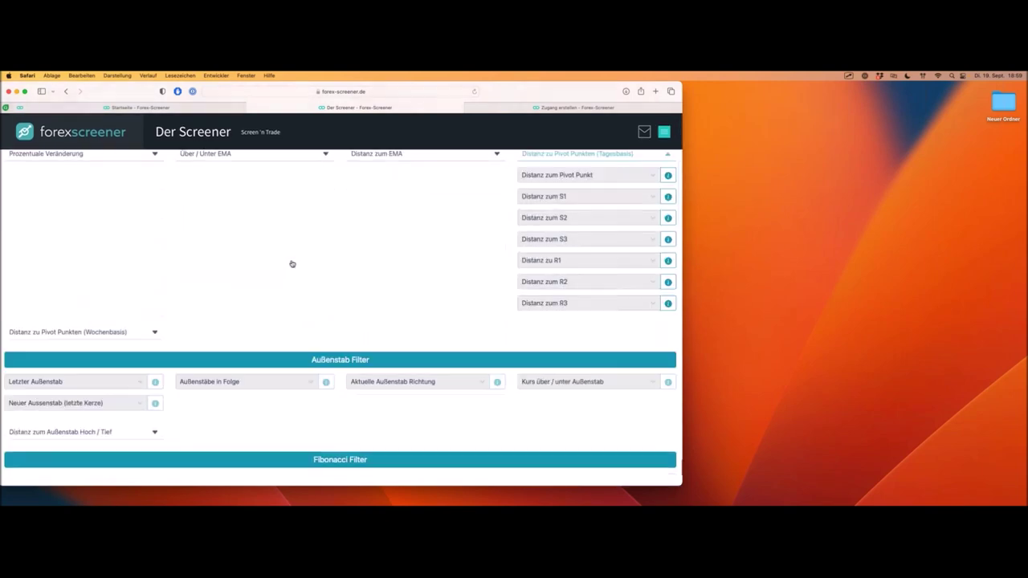
scroll(305, 249, "up", 15)
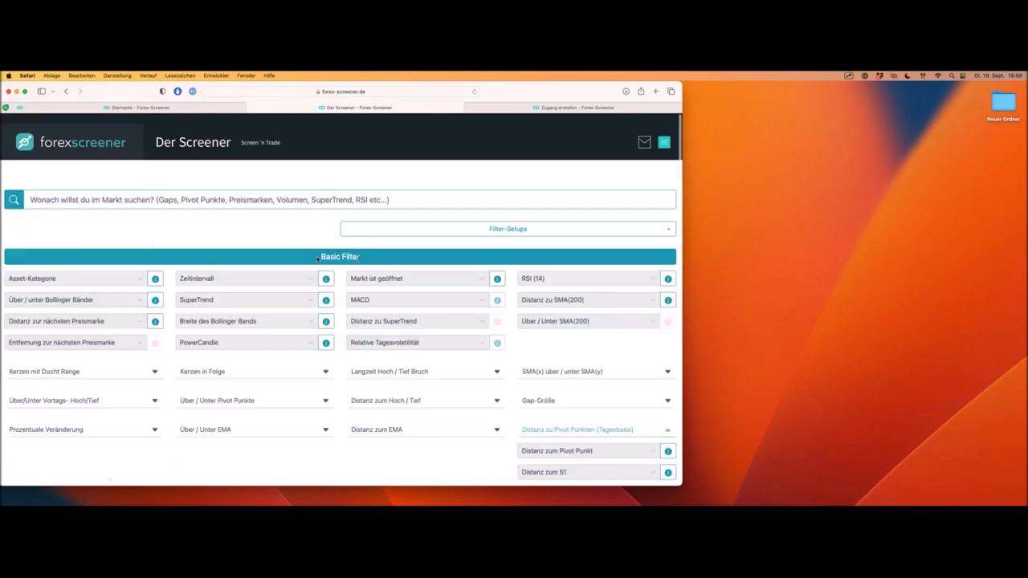
key("super+r")
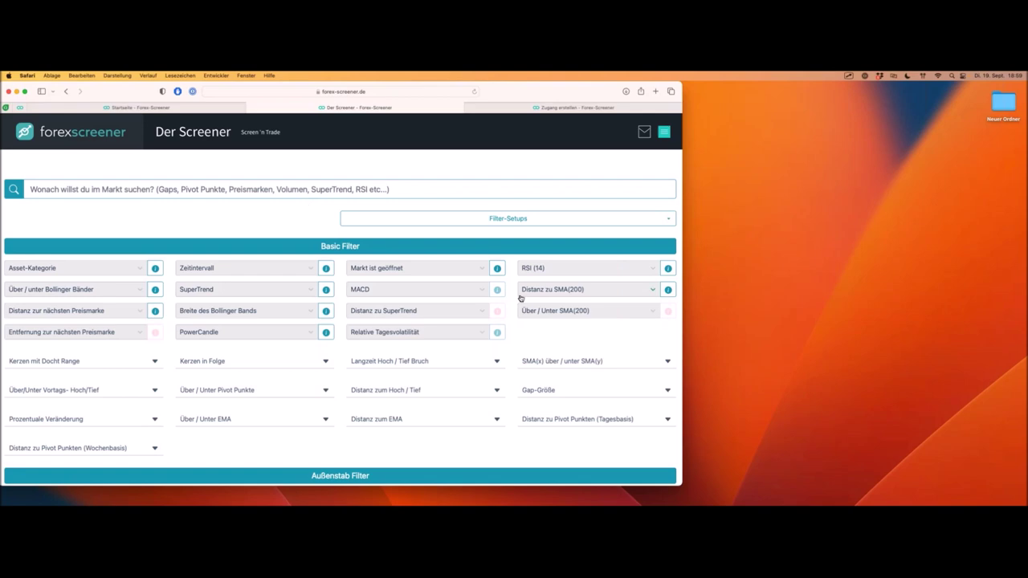
Filter the market for SMA(20) Über SMA(50) and check the number of results found.
left_click(608, 362)
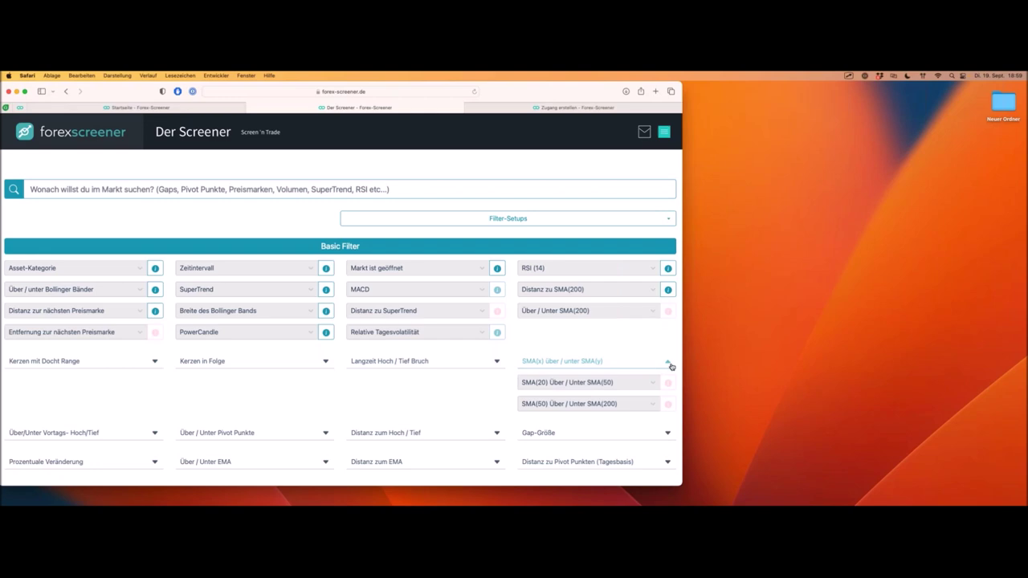
left_click(634, 383)
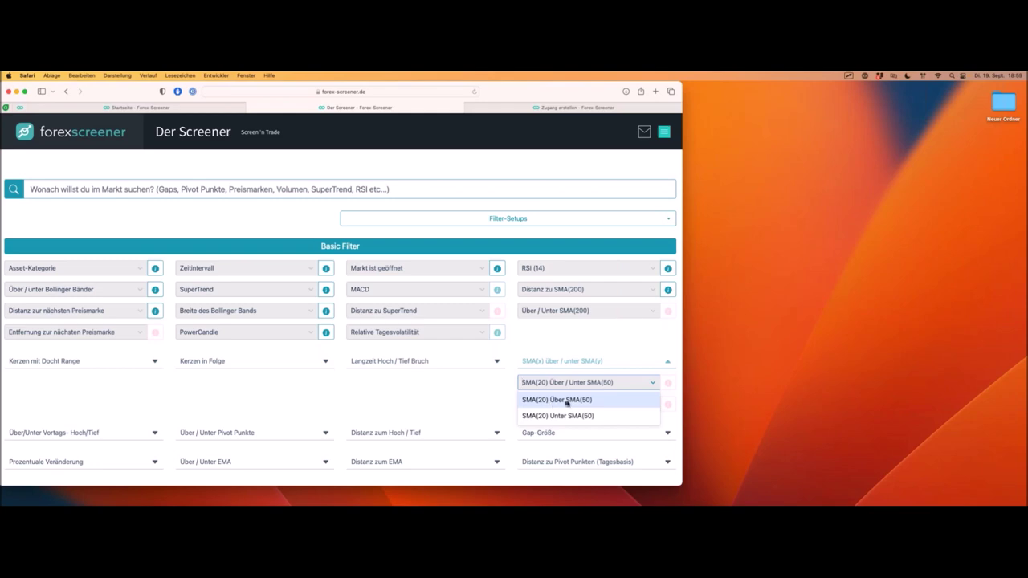
left_click(572, 404)
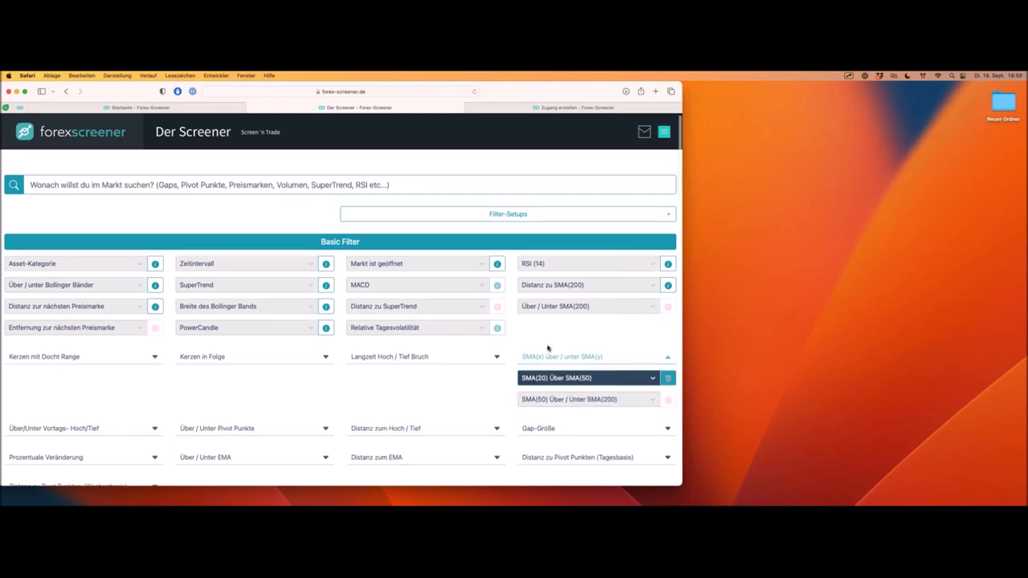
scroll(546, 348, "down", 15)
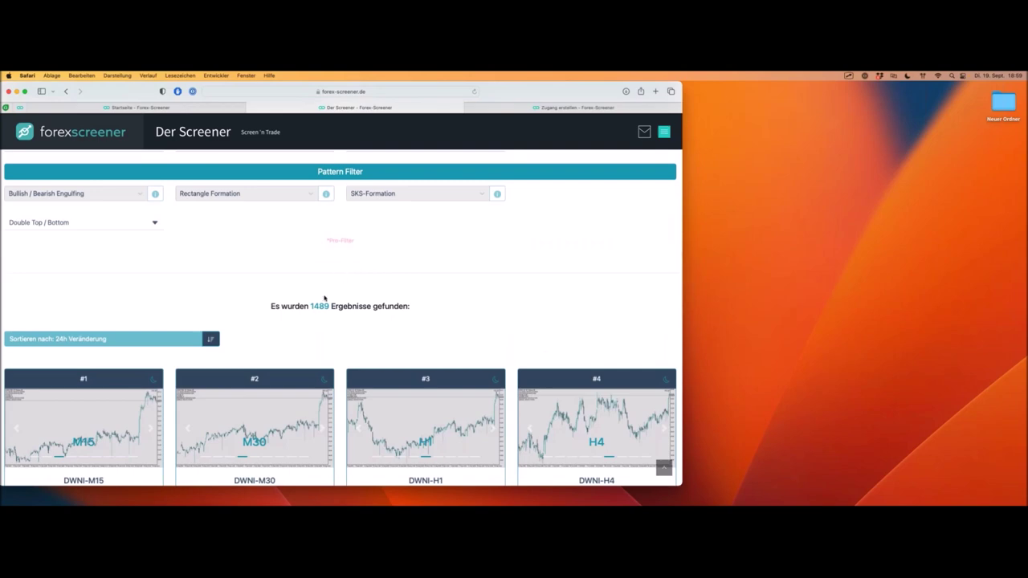
double_click(321, 309)
left_click(344, 315)
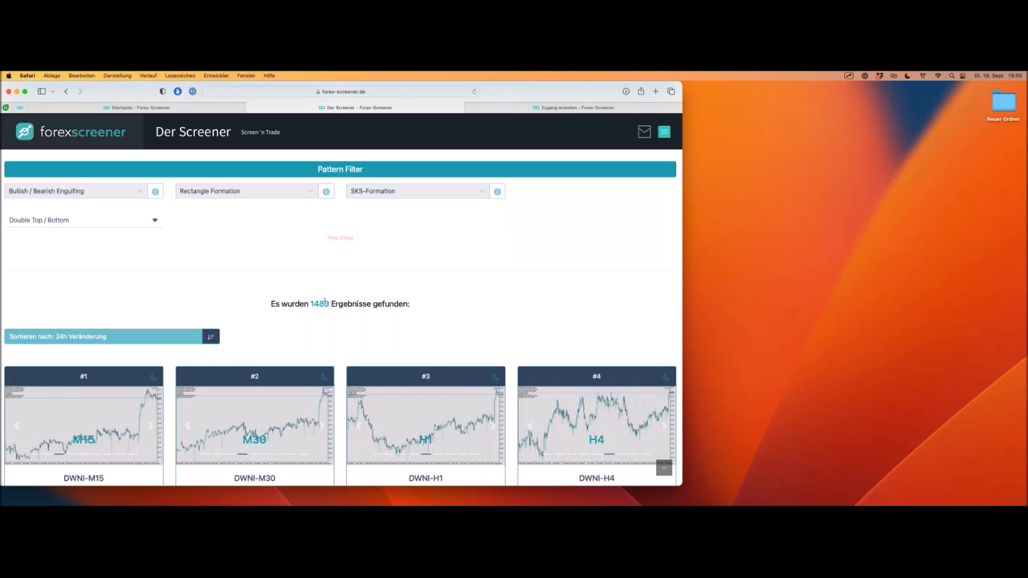
scroll(317, 295, "up", 15)
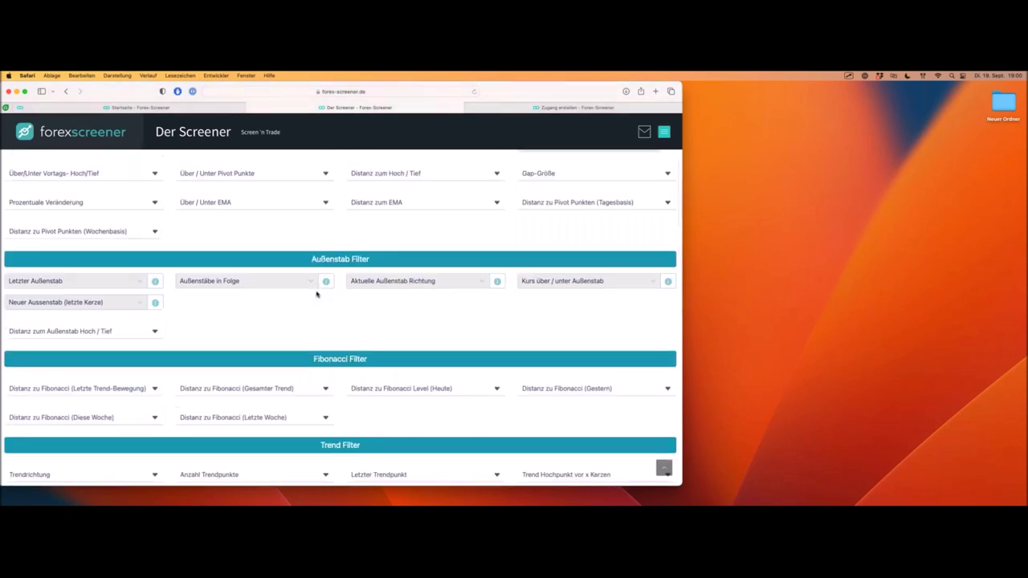
Restrict the SMA(20) Über SMA(50) search to Forex (Majors) on the H1 interval and view the matching charts.
left_click(75, 268)
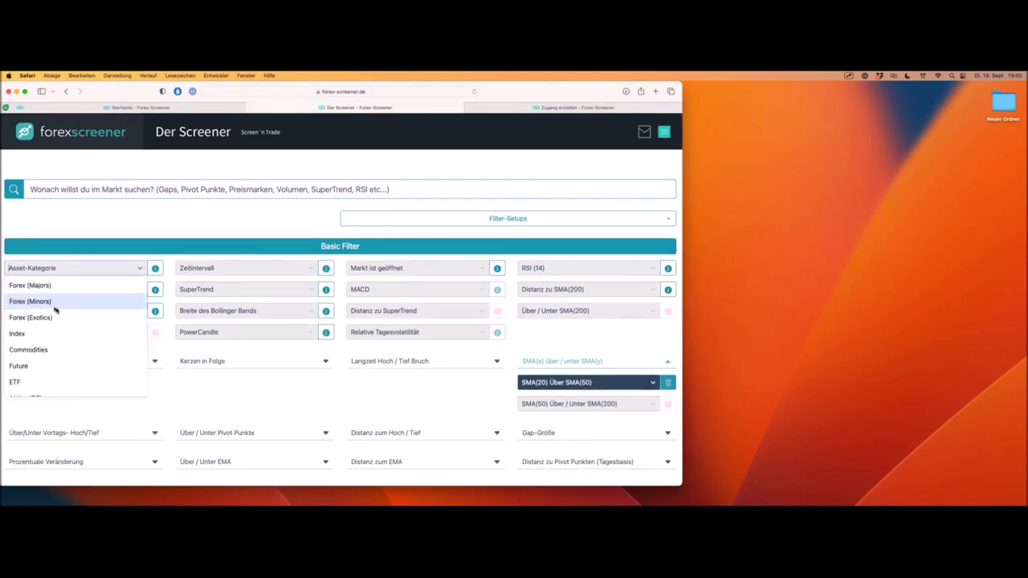
left_click(70, 284)
left_click(220, 271)
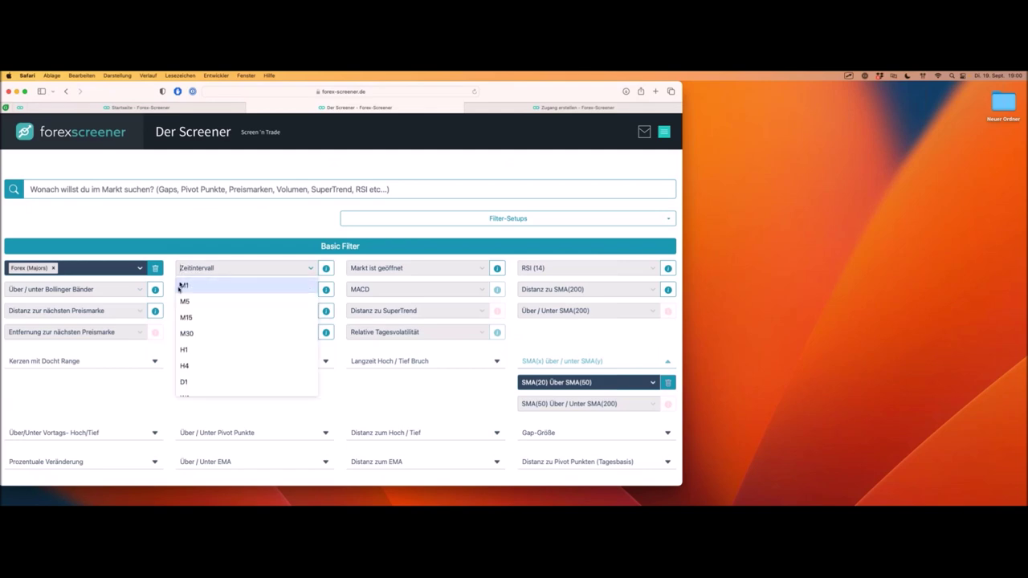
left_click(214, 354)
scroll(224, 313, "down", 15)
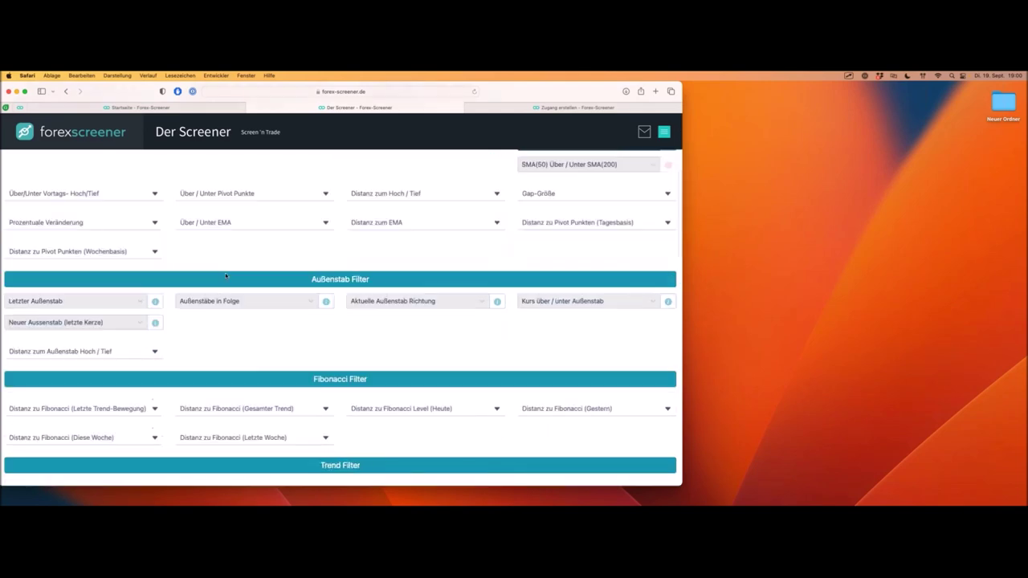
scroll(241, 269, "down", 2)
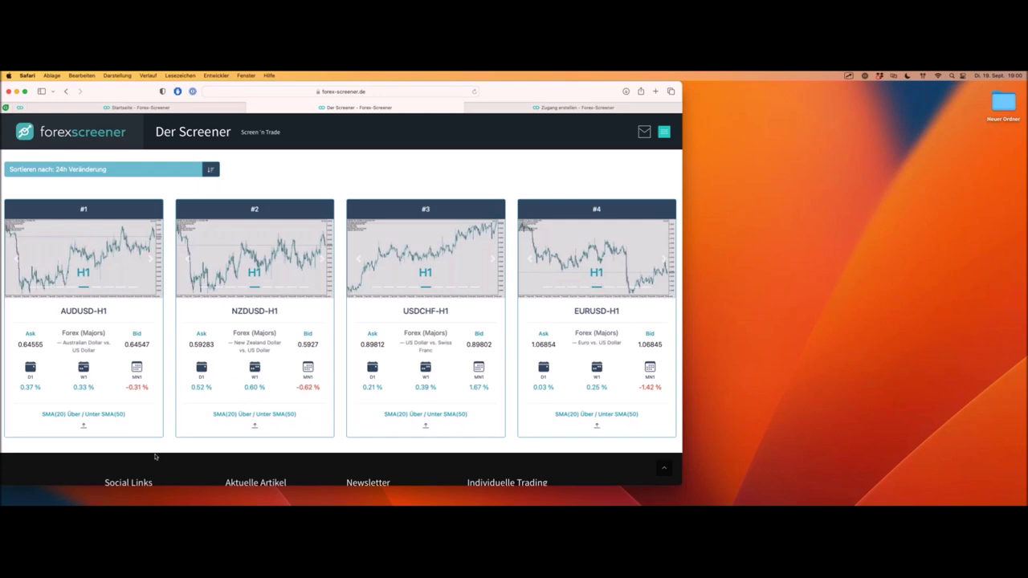
Open the AUDUSD-H1 result's chart in MetaTrader and show the Data Window beside it.
mouse_move(39, 437)
left_mouse_down()
mouse_move(131, 444)
mouse_move(145, 430)
mouse_move(147, 404)
mouse_move(32, 403)
mouse_move(37, 439)
mouse_move(135, 451)
left_mouse_up()
left_click(121, 315)
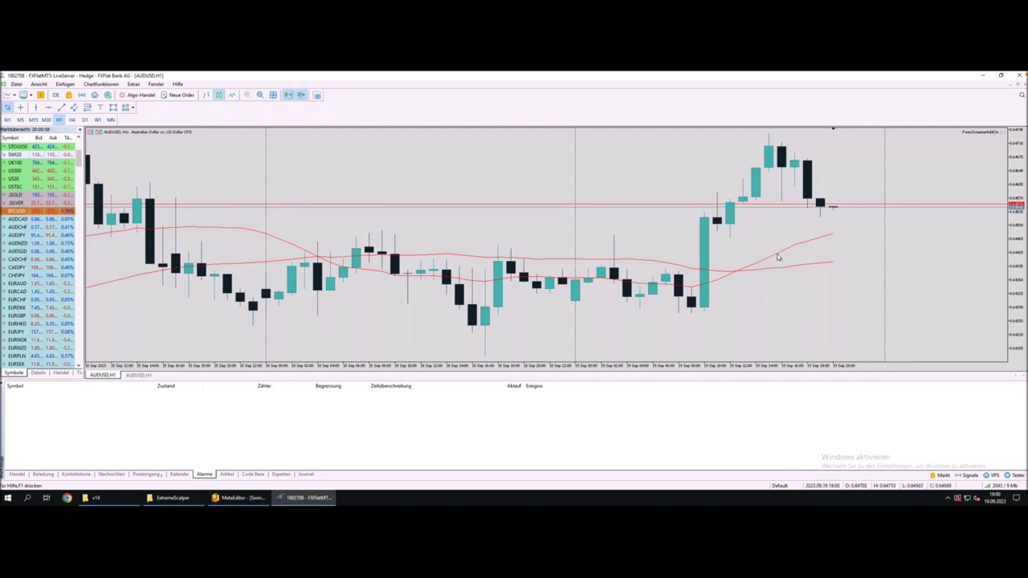
key("ctrl+d")
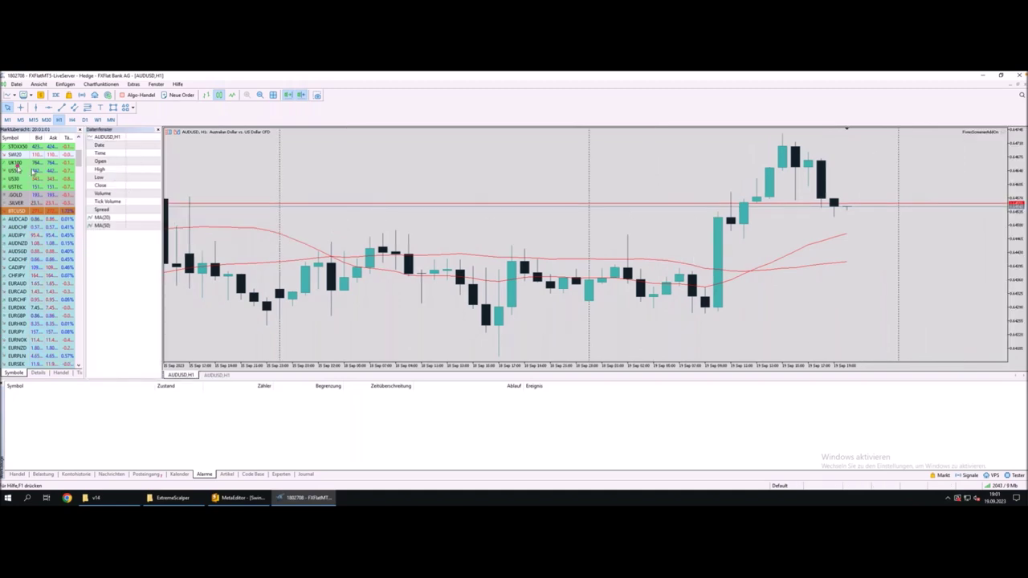
Compare the MA(20) and MA(50) values on the AUDUSD H1 chart with the crosshair, and switch back to Safari.
mouse_move(109, 210)
left_mouse_down()
mouse_move(88, 230)
mouse_move(117, 216)
mouse_move(121, 236)
mouse_move(90, 232)
left_mouse_up()
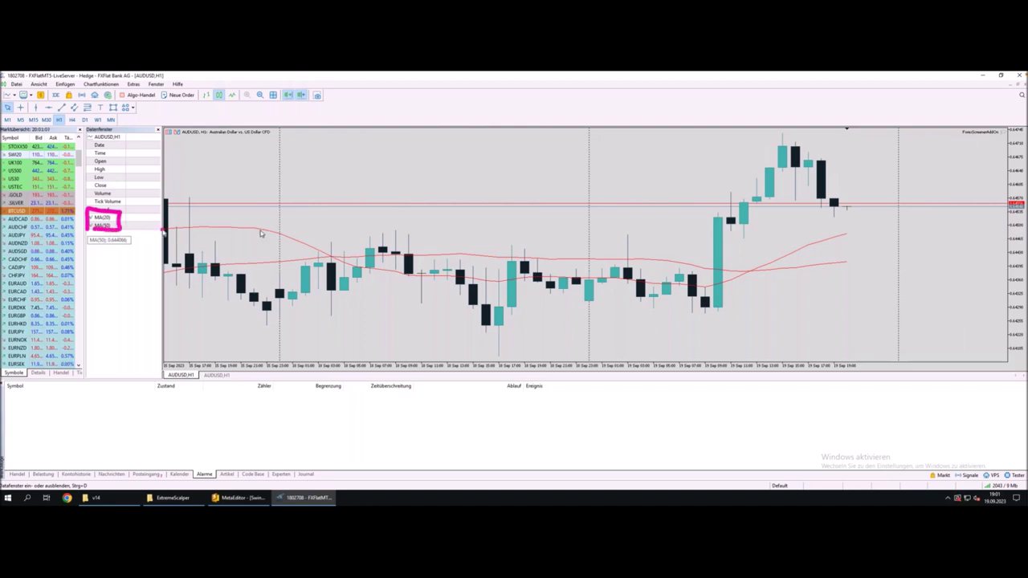
middle_click(725, 208)
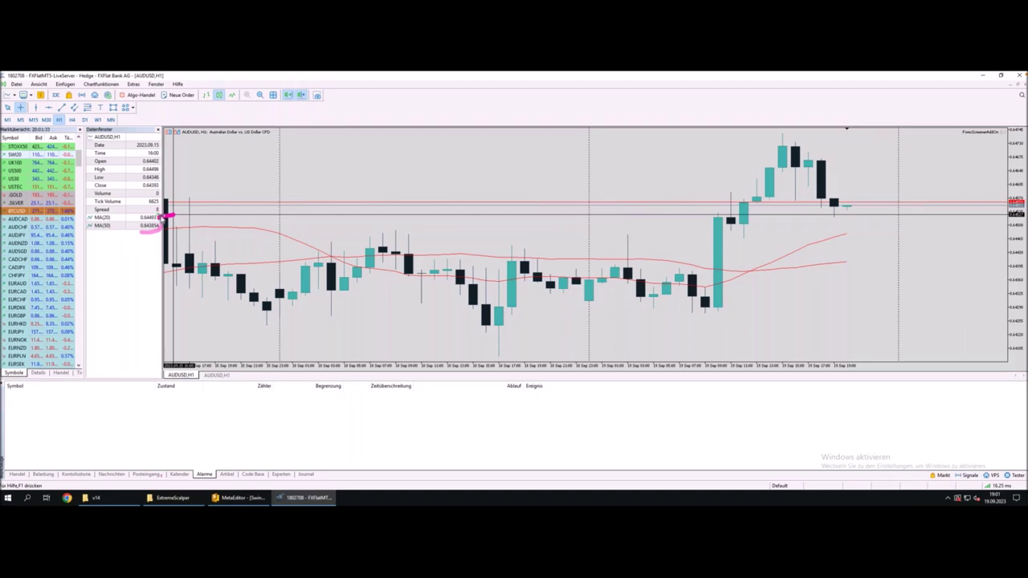
key("ctrl+Left")
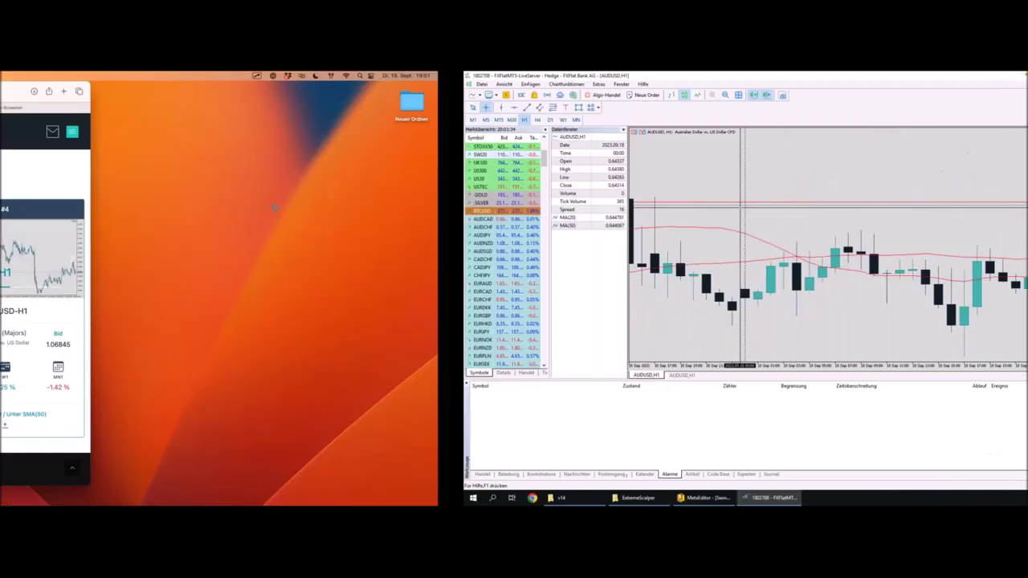